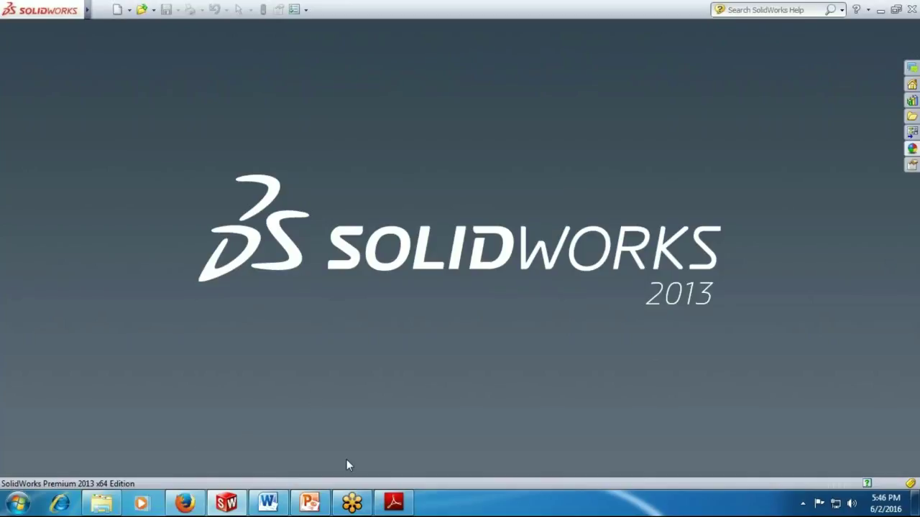
Switch to Adobe Reader and examine the Butterfly Valve assembly figures and the Body's top, left side and sectioned front views.
click(230, 504)
scroll(489, 303, down, 3)
scroll(489, 303, down, 2)
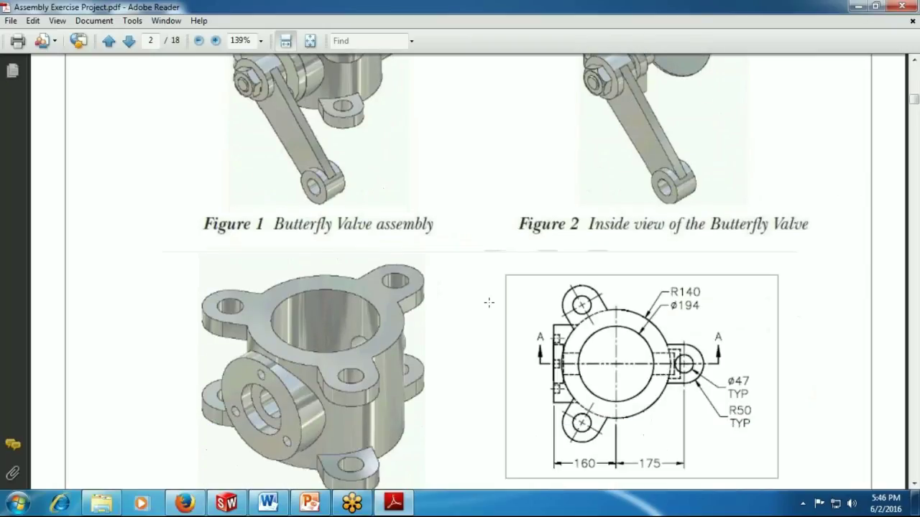
scroll(478, 288, up, 4)
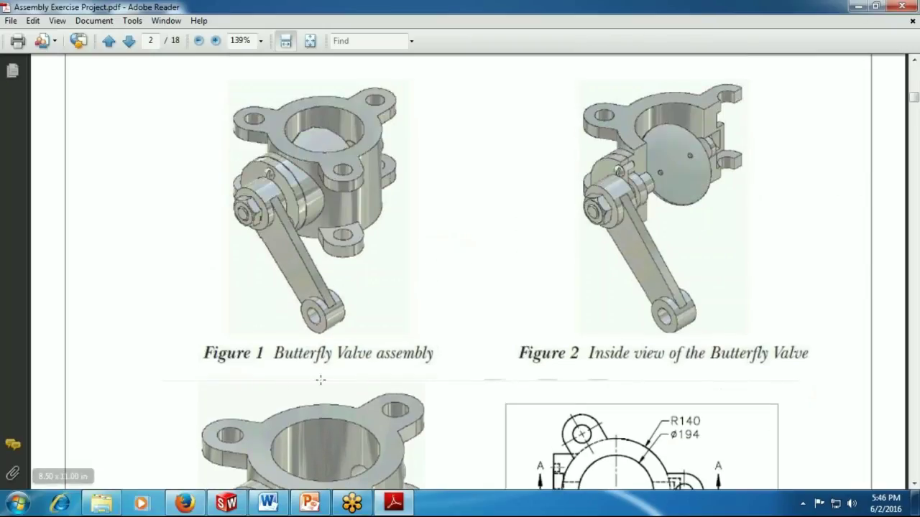
scroll(410, 295, down, 2)
scroll(431, 337, down, 3)
scroll(403, 391, down, 3)
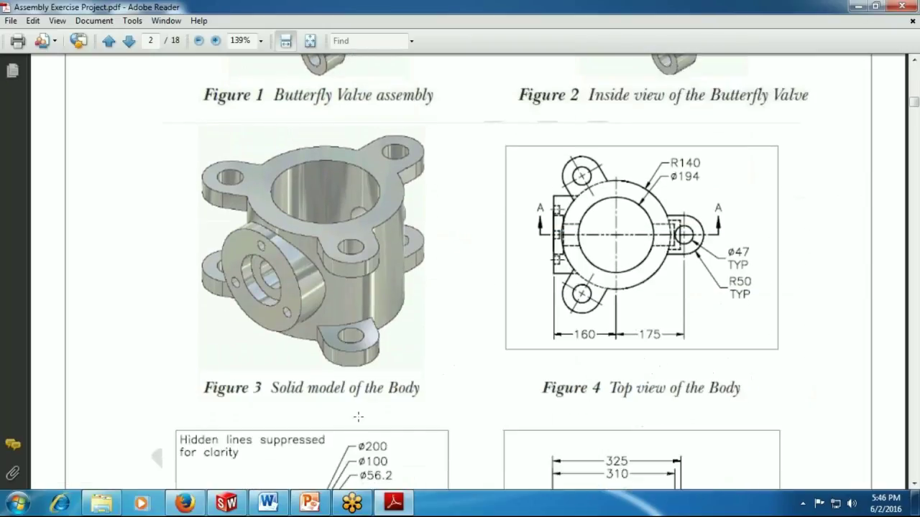
scroll(456, 392, down, 3)
scroll(462, 388, down, 3)
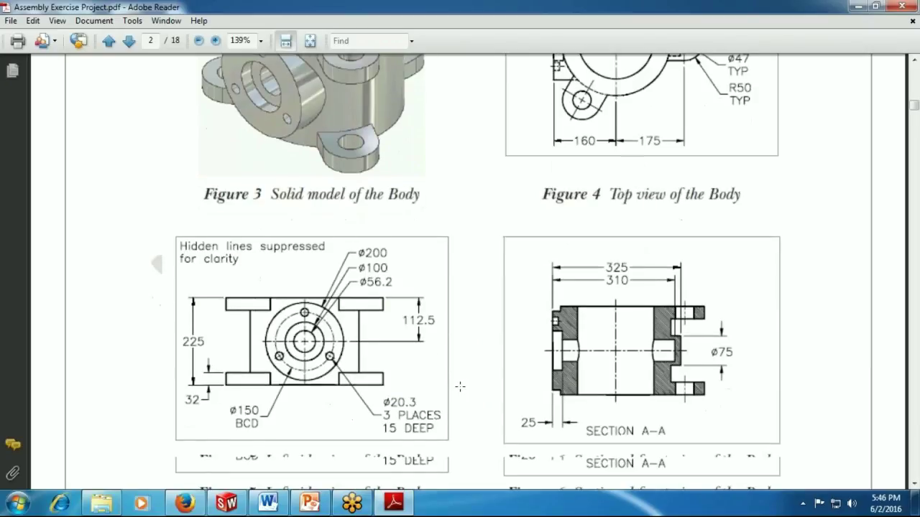
scroll(467, 387, up, 1)
scroll(452, 391, up, 3)
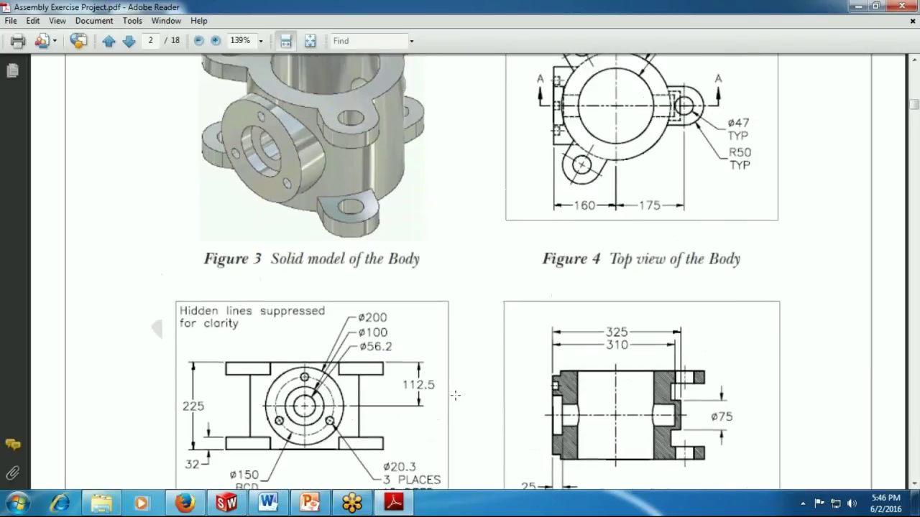
scroll(424, 307, down, 3)
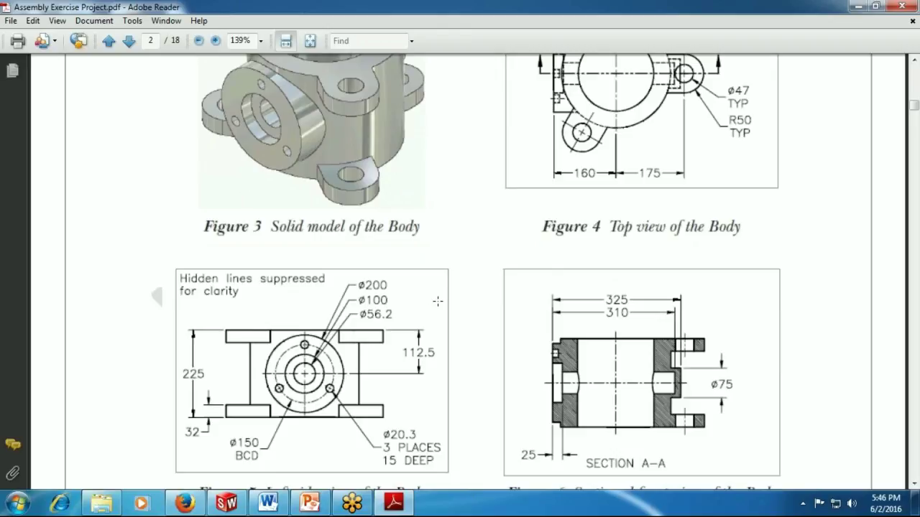
scroll(503, 319, down, 3)
scroll(517, 322, up, 4)
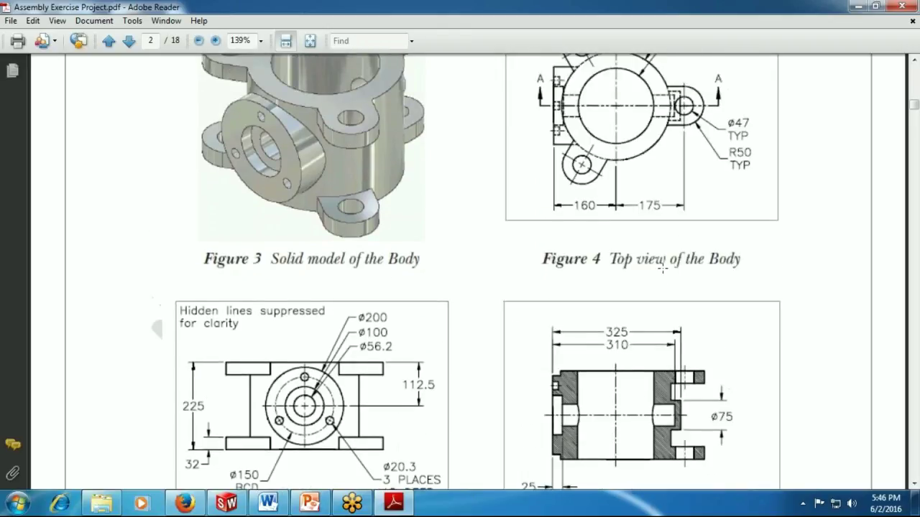
scroll(461, 293, up, 2)
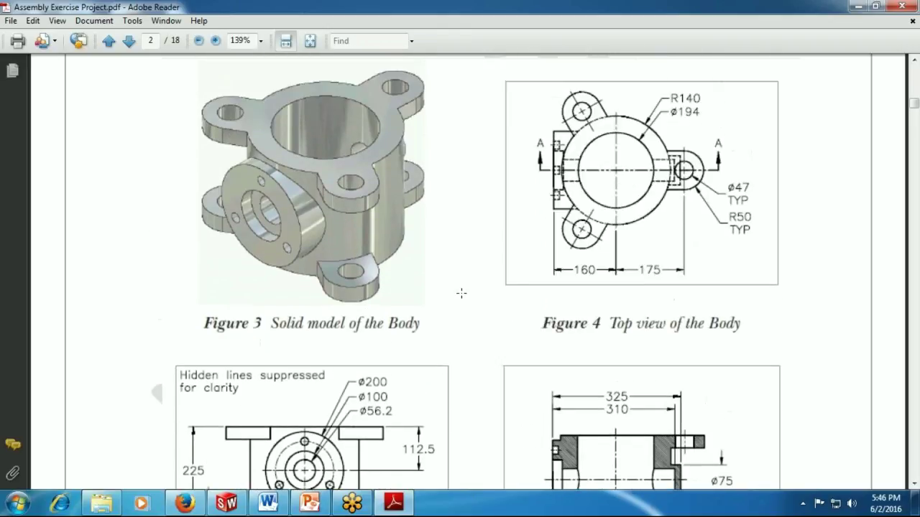
scroll(308, 428, down, 5)
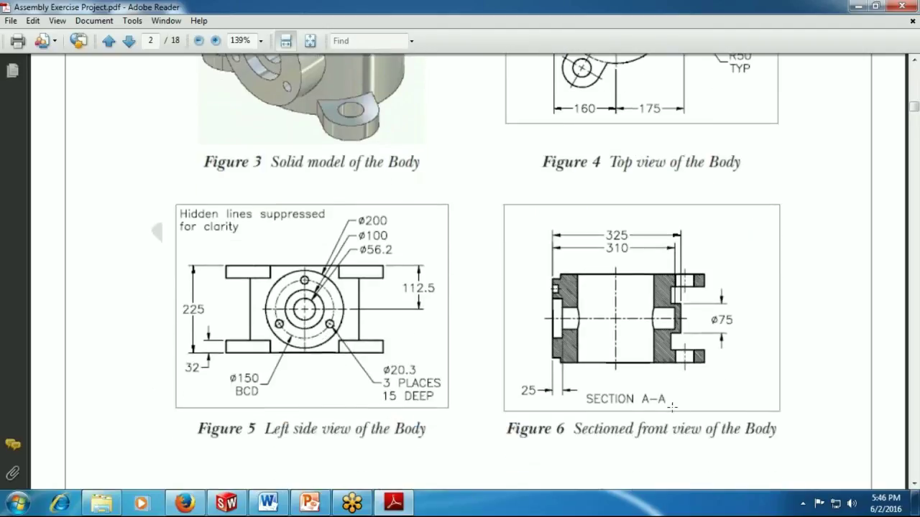
scroll(672, 407, up, 7)
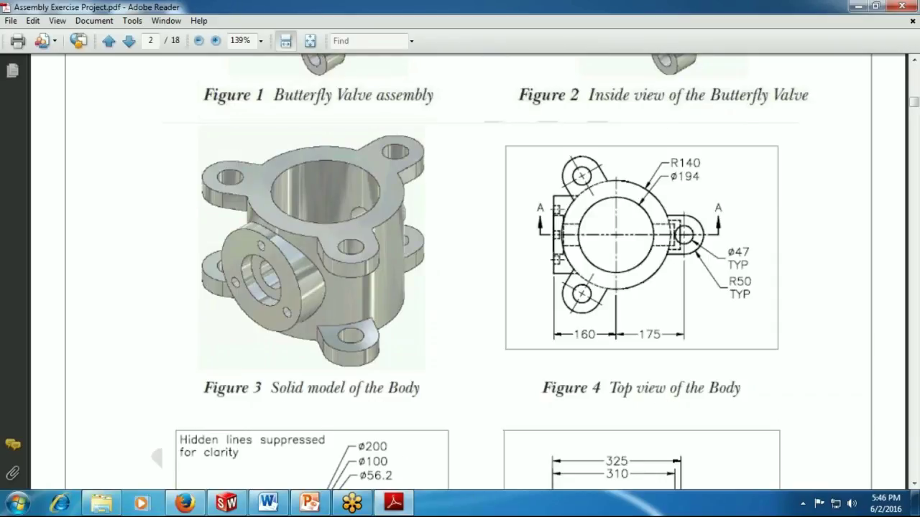
Switch to SolidWorks and create a new part document.
click(230, 507)
click(231, 507)
click(226, 503)
click(116, 10)
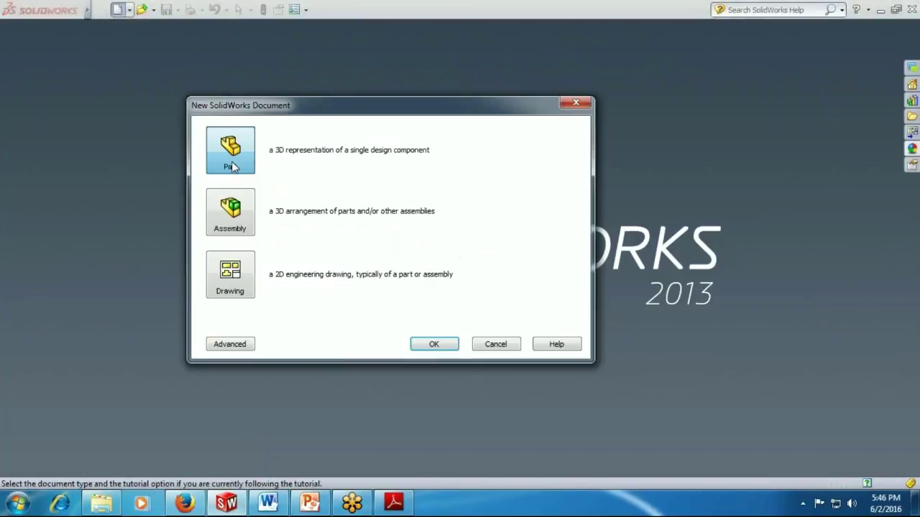
double_click(230, 158)
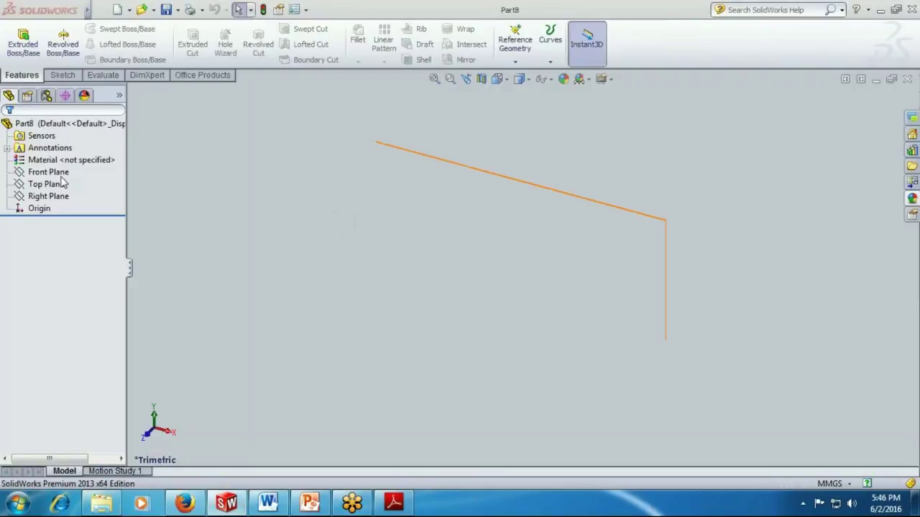
Sketch a circle about 107 mm in diameter on the Top Plane, centred on the origin.
click(46, 185)
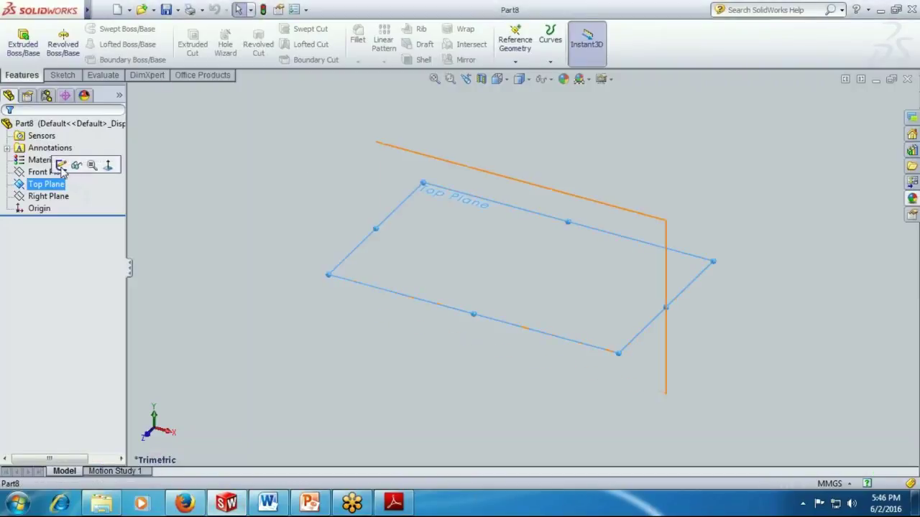
click(74, 163)
click(255, 156)
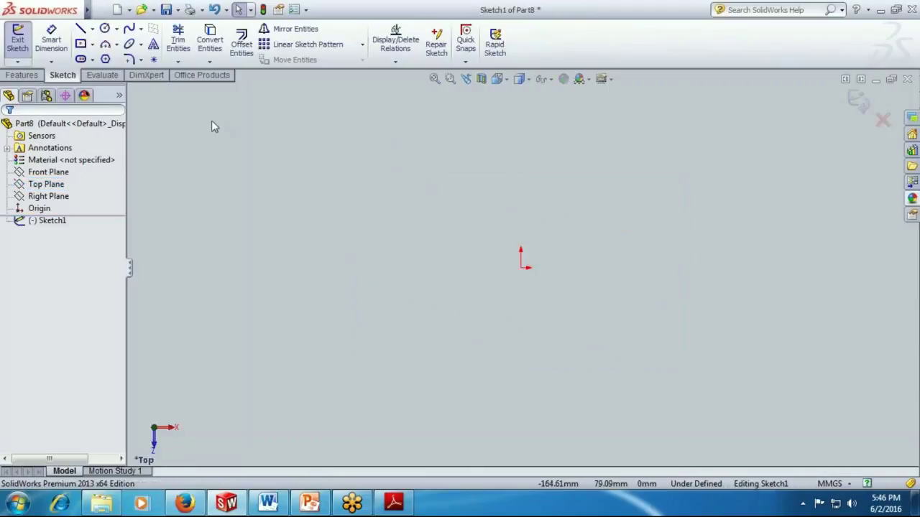
click(104, 28)
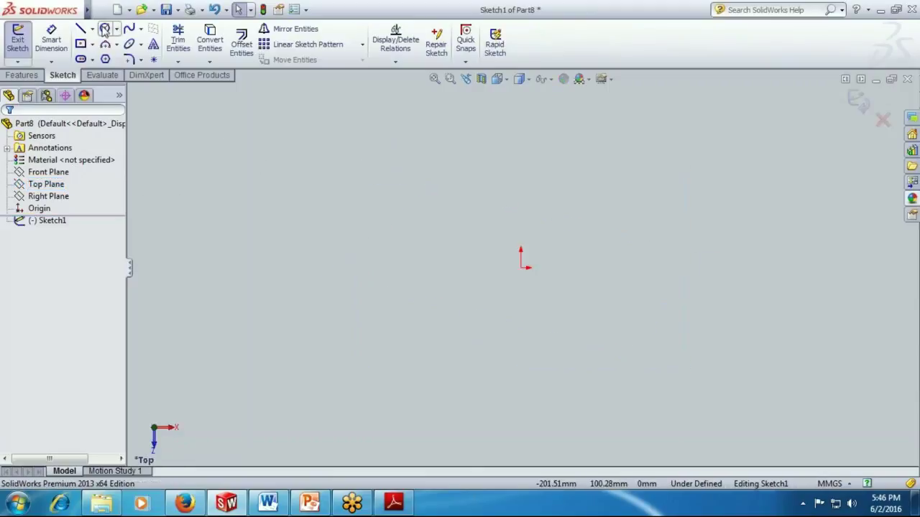
click(521, 267)
click(520, 170)
Dimension the circle's diameter as 280 mm, following the R140 in the PDF's top view, and exit the sketch.
click(47, 52)
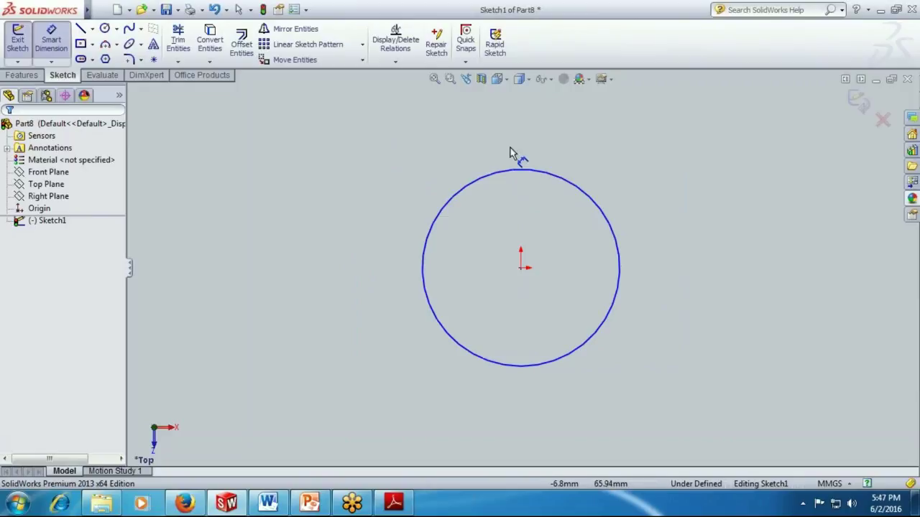
click(535, 179)
click(542, 148)
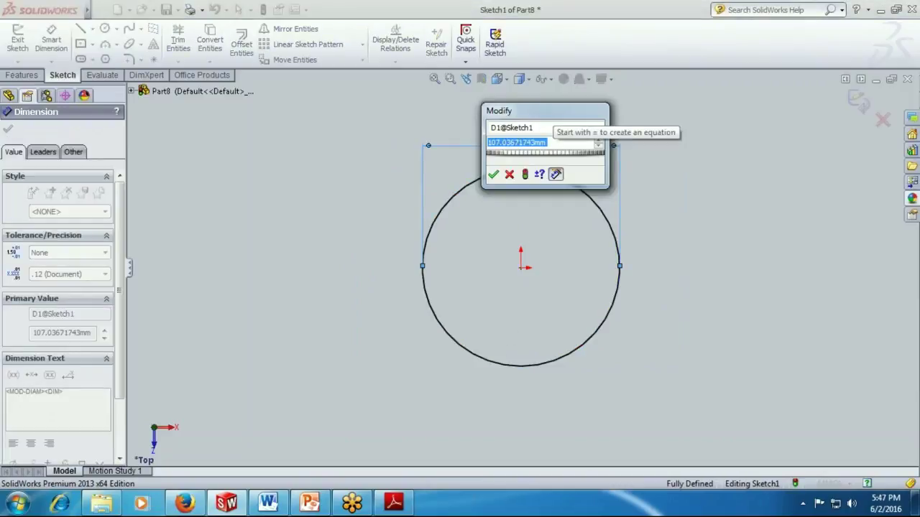
click(227, 505)
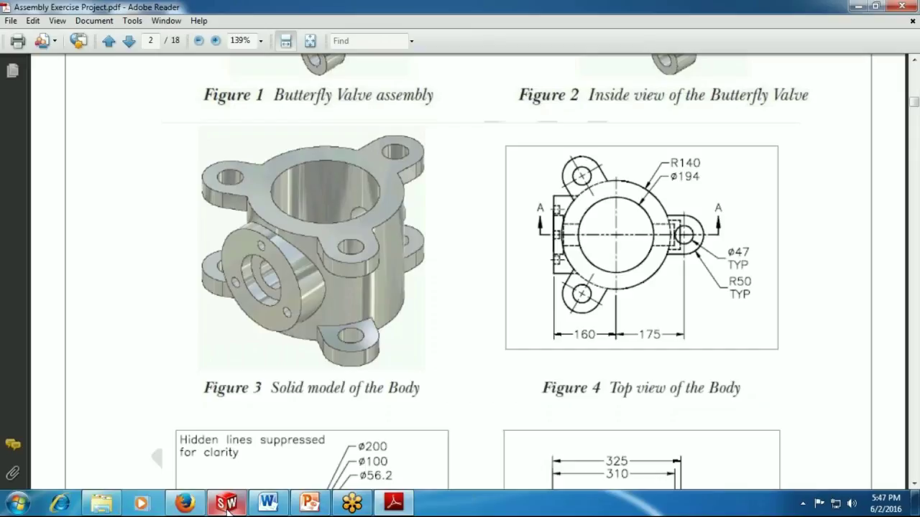
click(227, 505)
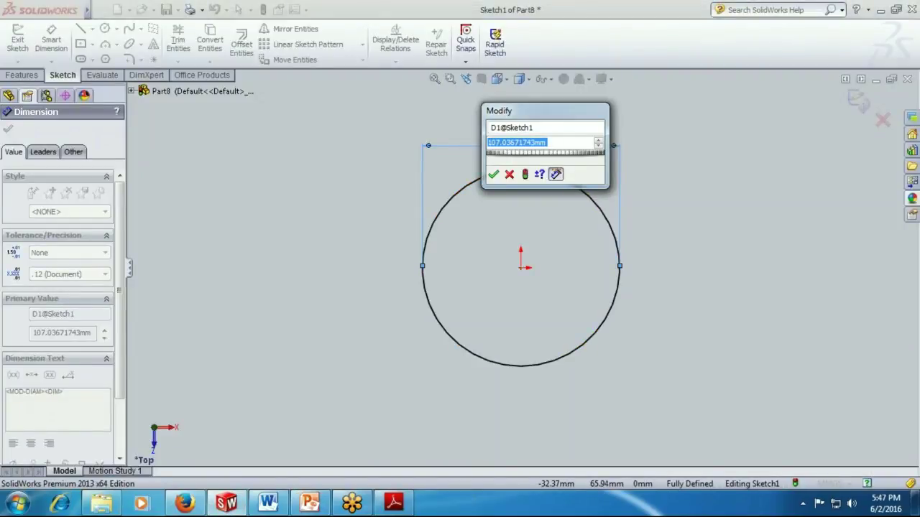
text(280)
key(Return)
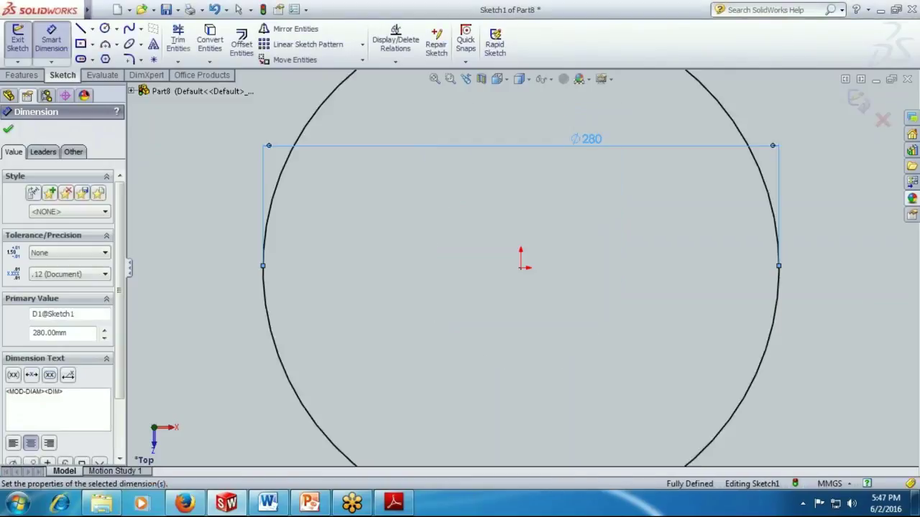
key(f)
click(17, 40)
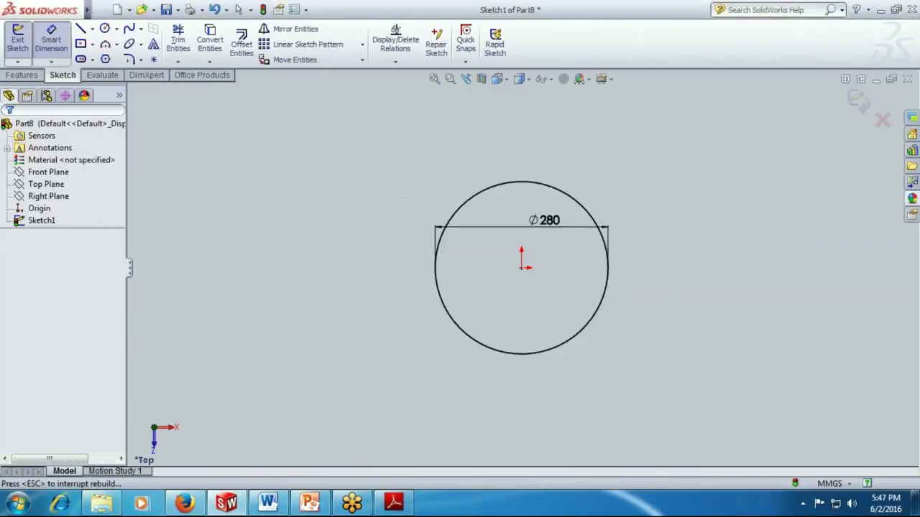
Extrude the circle 225 mm as a Mid Plane boss, taking the height from the Body's left side view in the PDF.
key(ctrl+7)
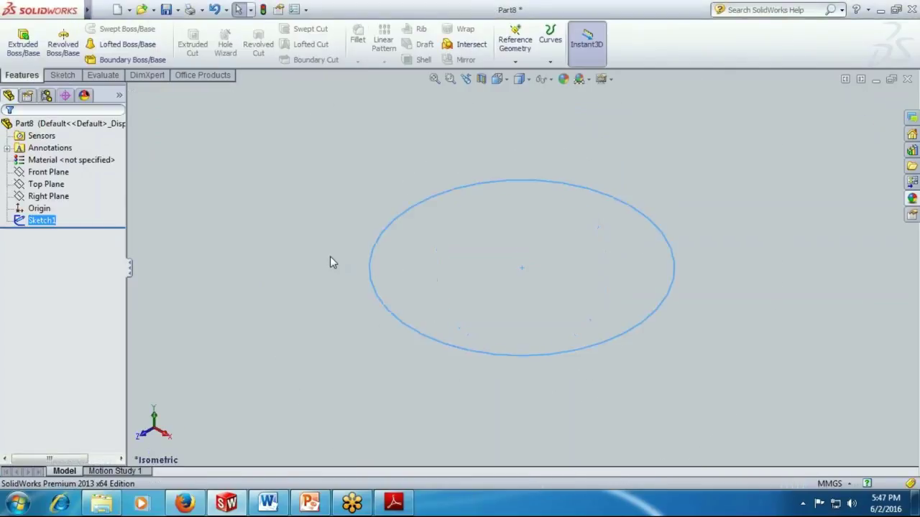
click(23, 42)
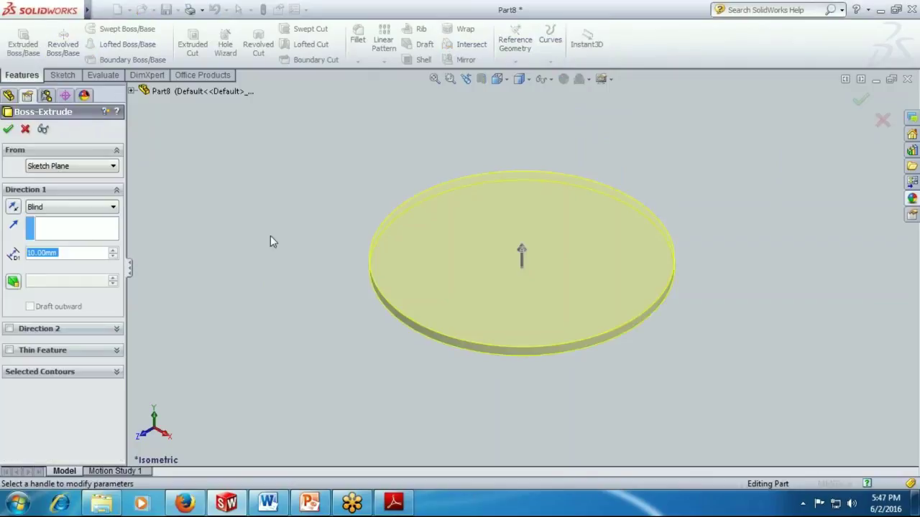
click(68, 206)
click(45, 264)
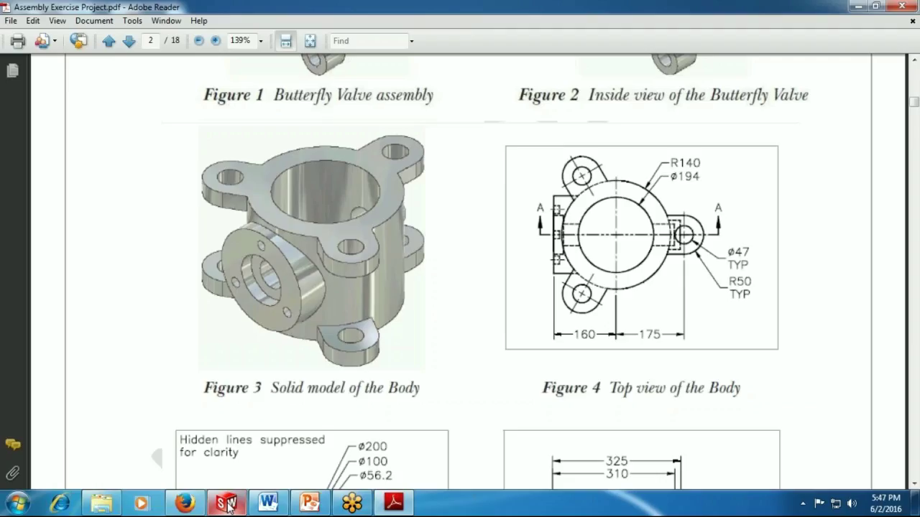
key(alt+Tab)
scroll(568, 334, down, 5)
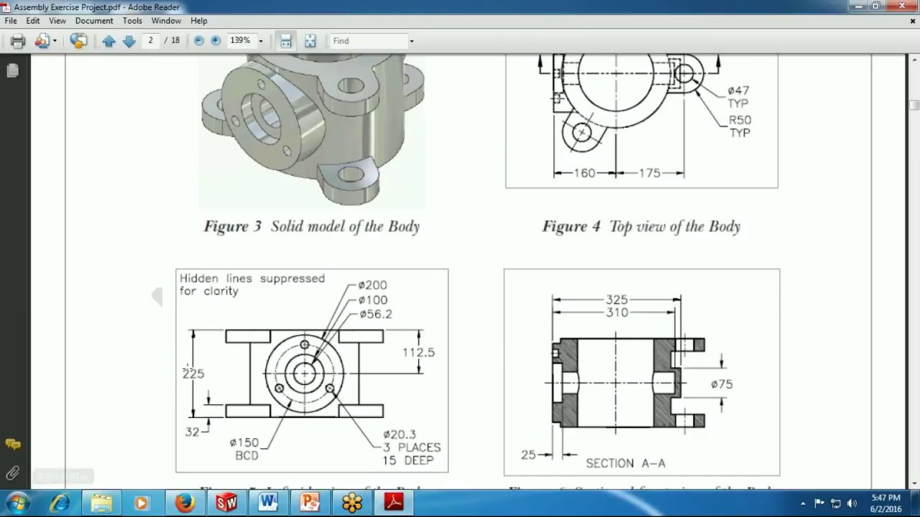
drag(173, 364, 217, 388)
click(149, 377)
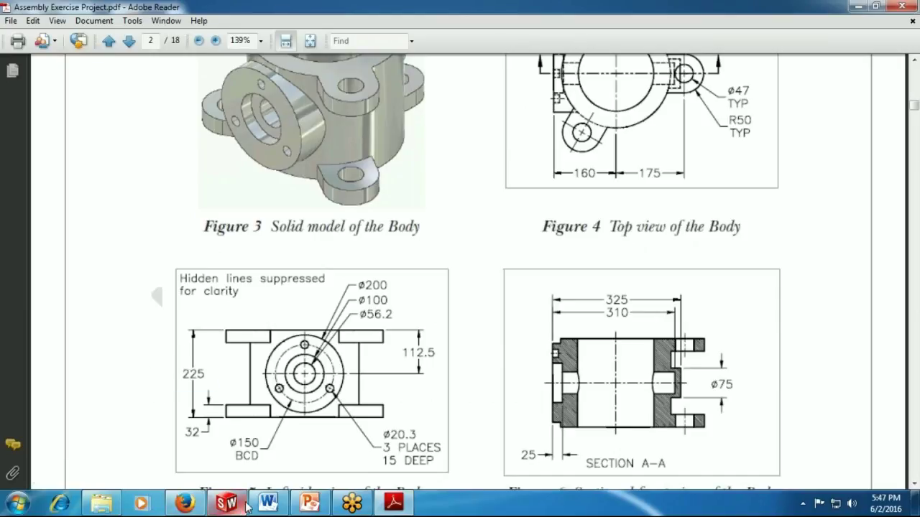
click(269, 503)
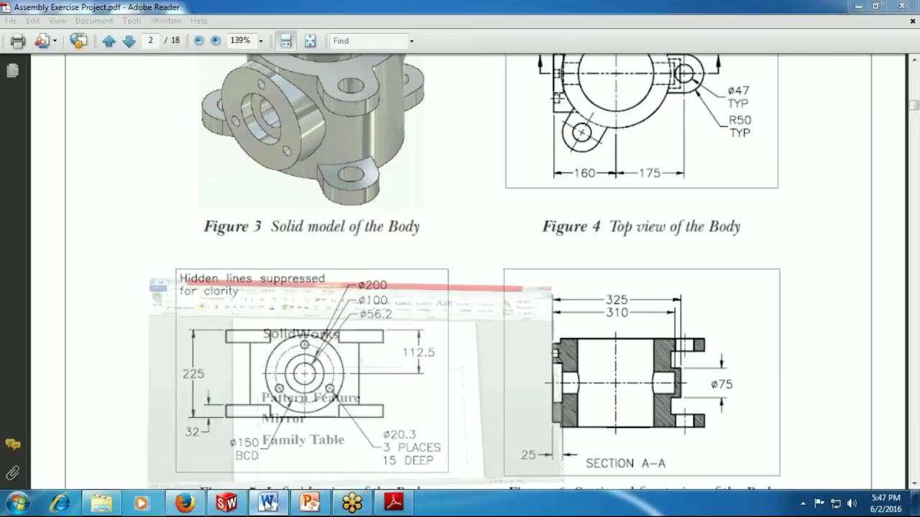
click(227, 503)
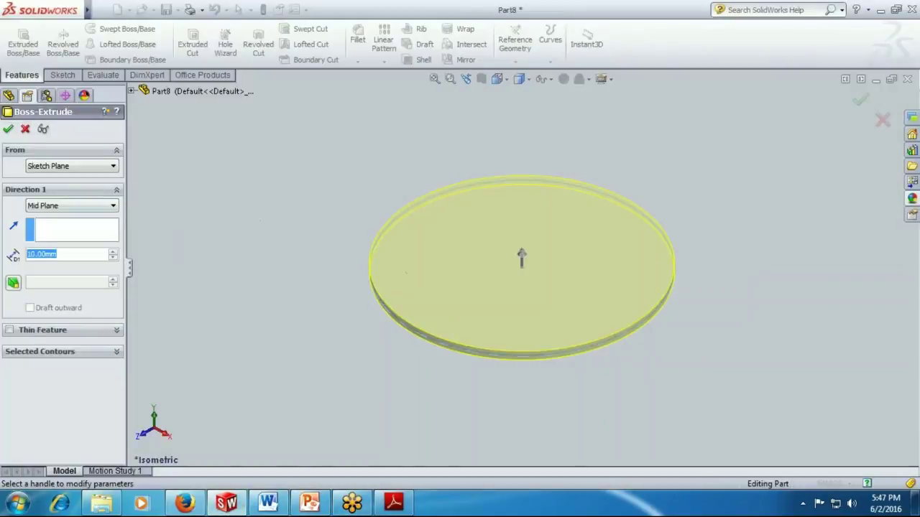
text(225)
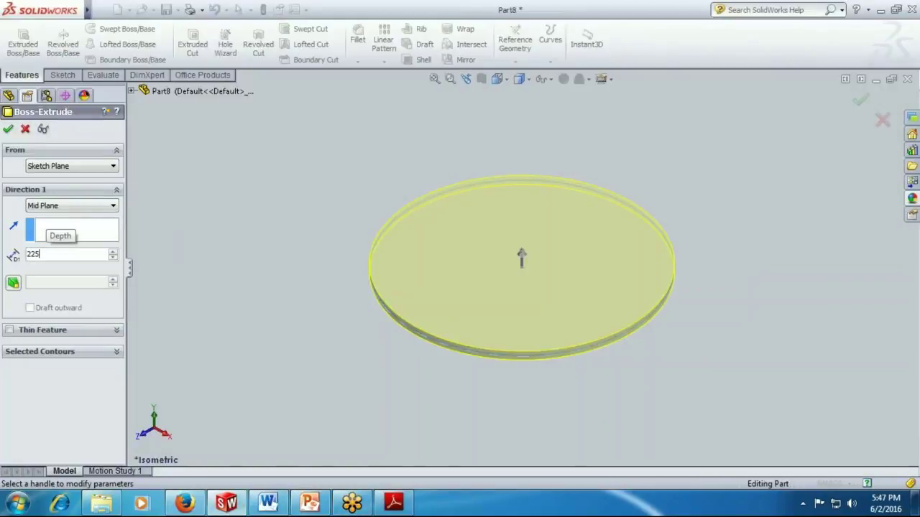
key(Return)
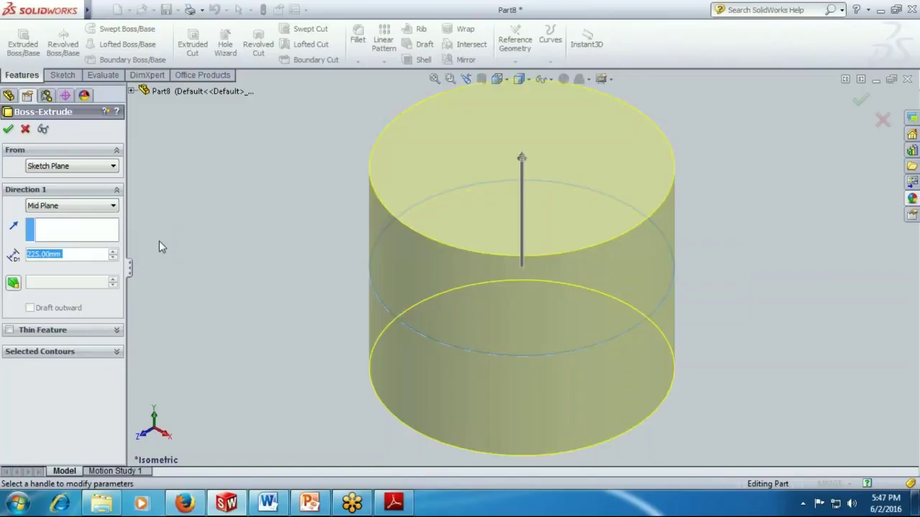
click(8, 130)
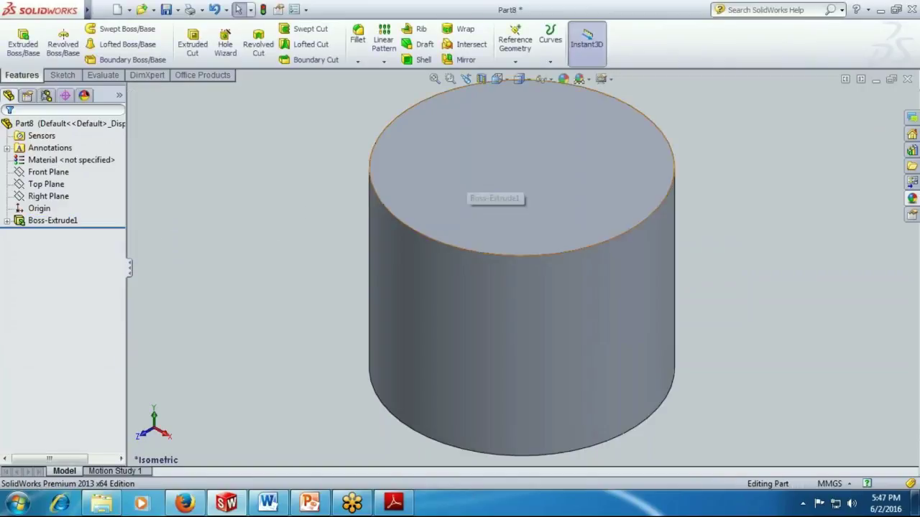
Switch to Adobe Reader and review the Body's solid model and its dimensioned top view.
click(185, 503)
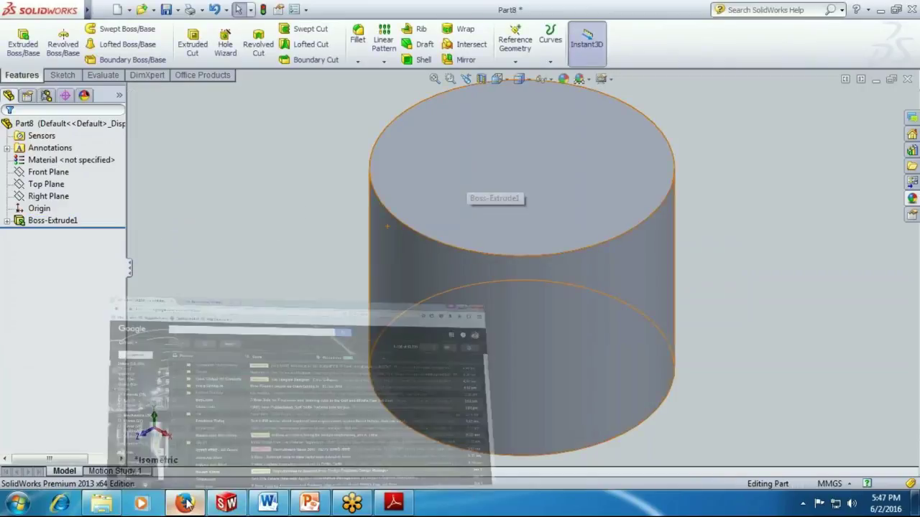
click(185, 503)
click(391, 503)
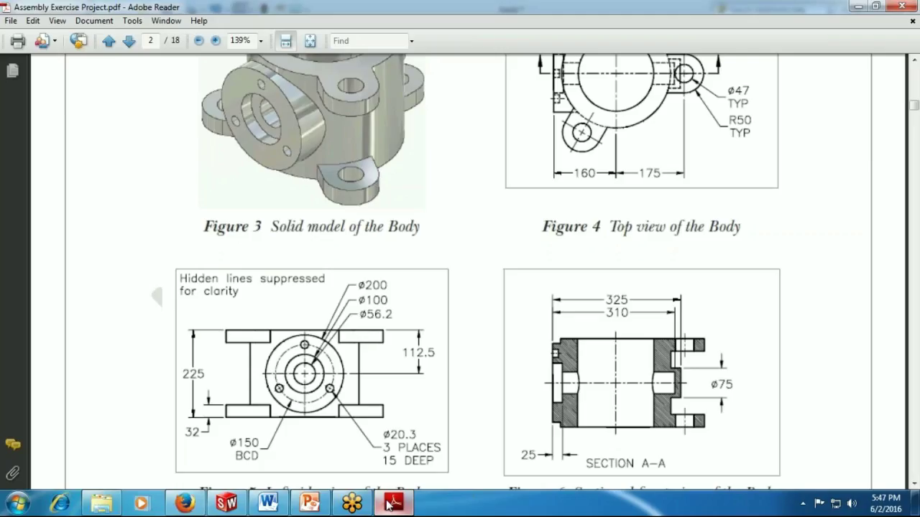
scroll(620, 182, up, 3)
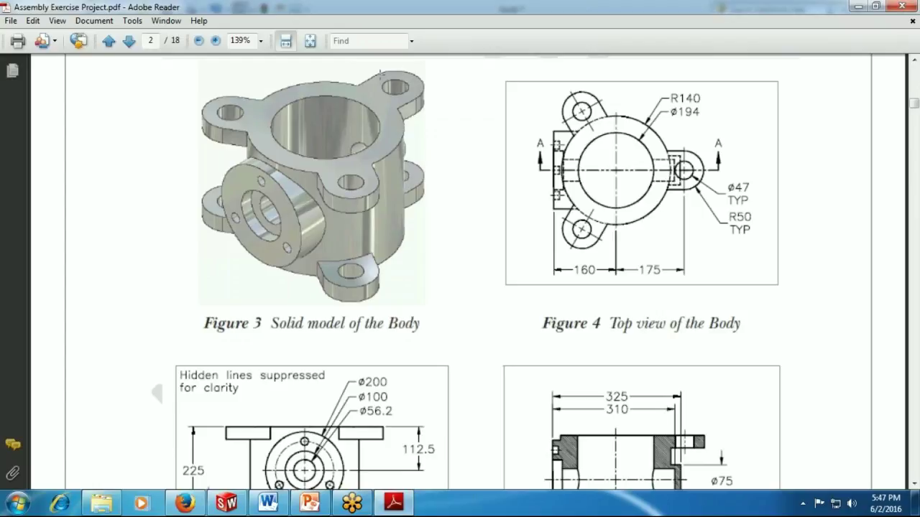
Switch back to SolidWorks and start a sketch on the cylinder's top face, viewed normal to it.
click(227, 503)
click(618, 178)
click(379, 155)
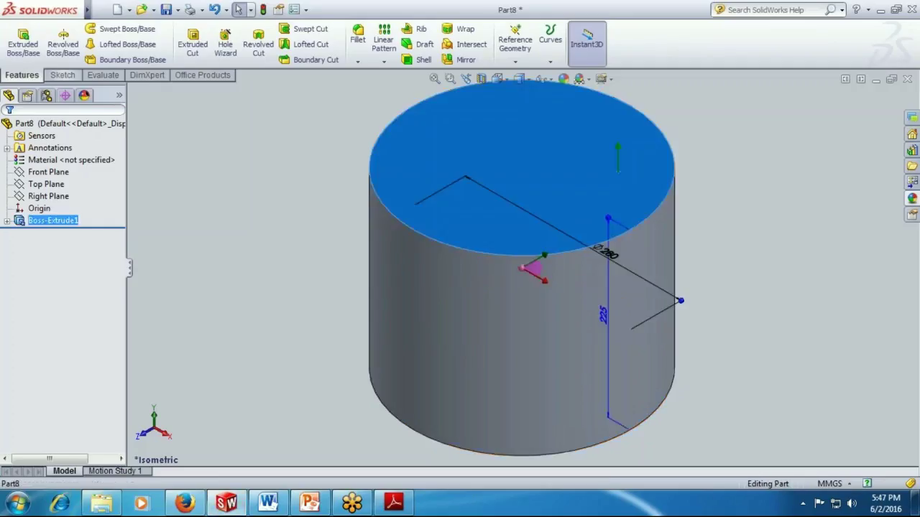
key(ctrl+8)
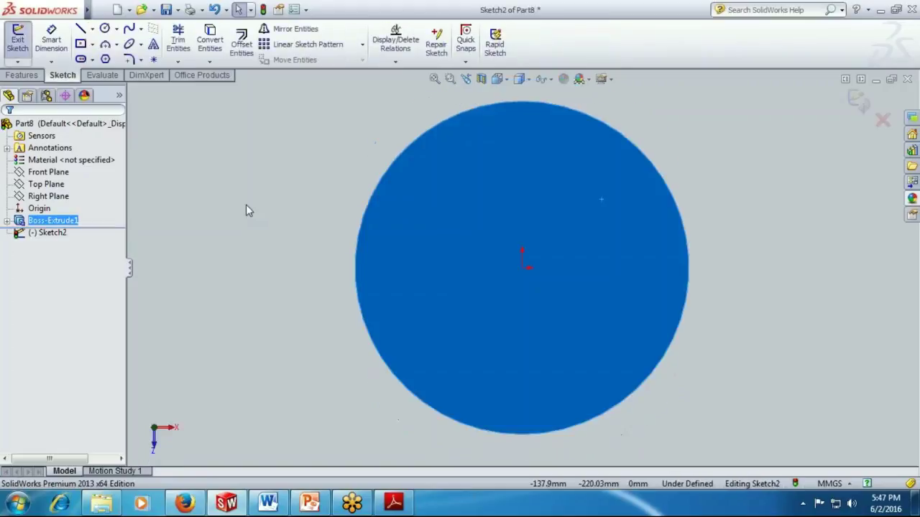
click(246, 206)
Sketch a horizontal centerline about 187 mm long from the origin toward +X, ending outside the cylinder's edge.
click(92, 28)
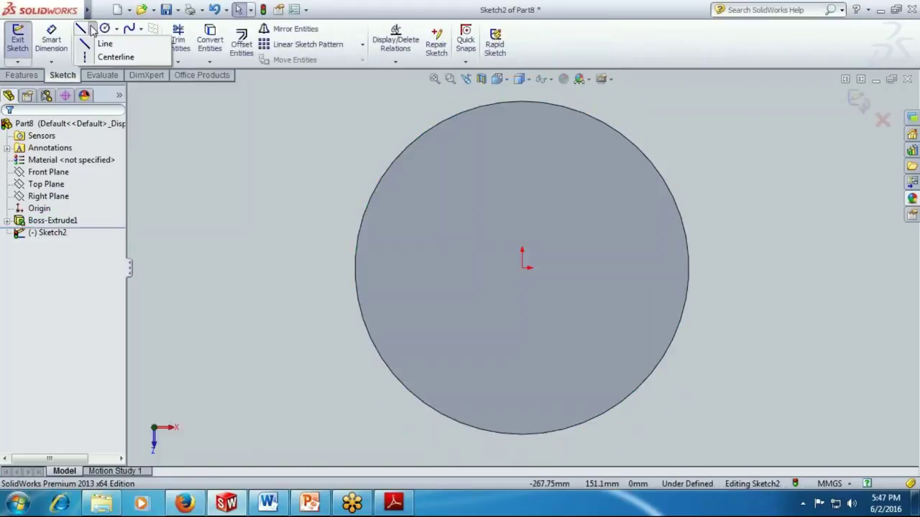
click(108, 57)
click(527, 267)
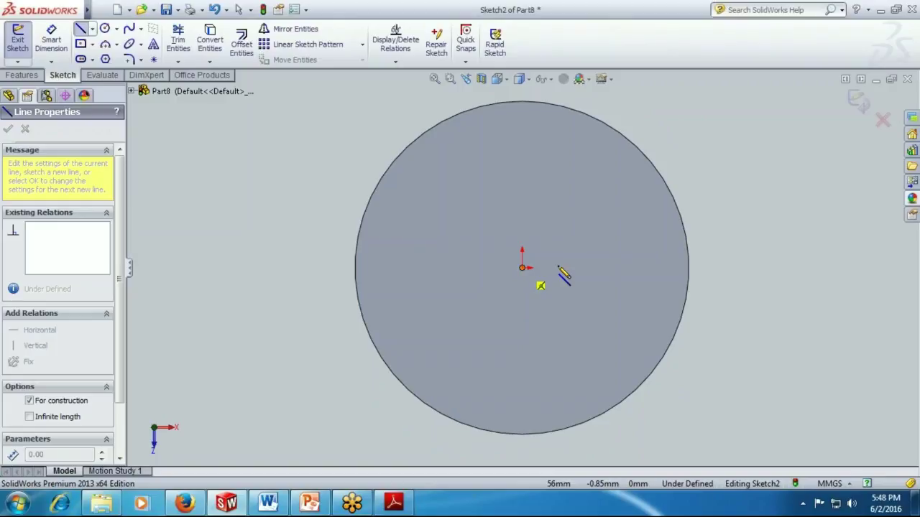
click(744, 268)
key(Escape)
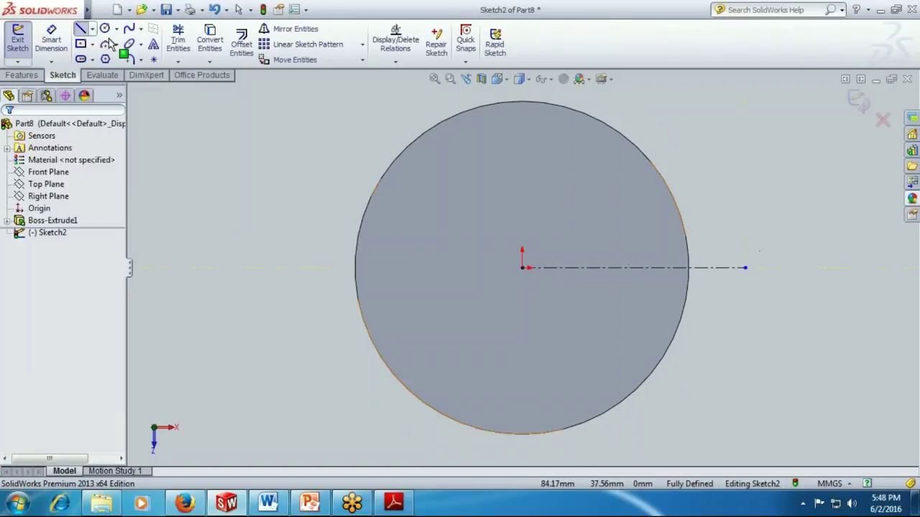
click(712, 268)
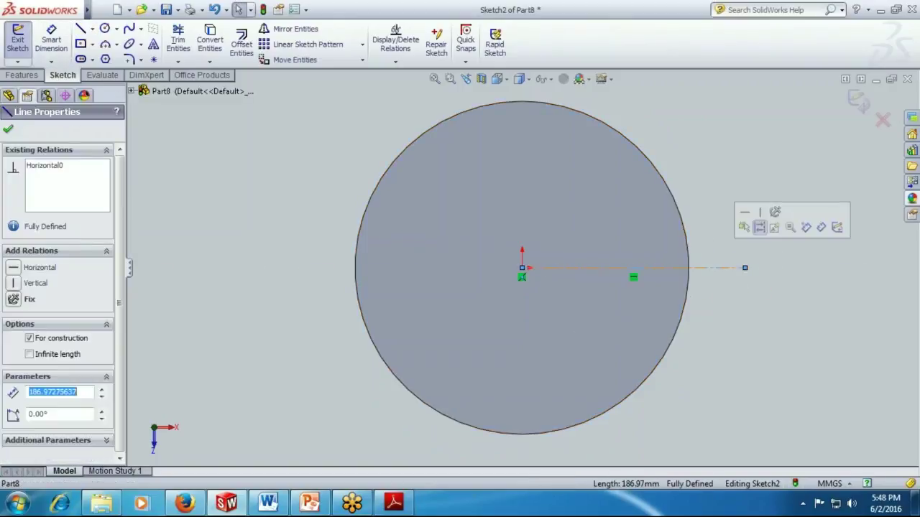
click(708, 304)
Dimension the centerline's length as 175 mm, taking the lug distance from the Body's top view in the PDF.
click(51, 39)
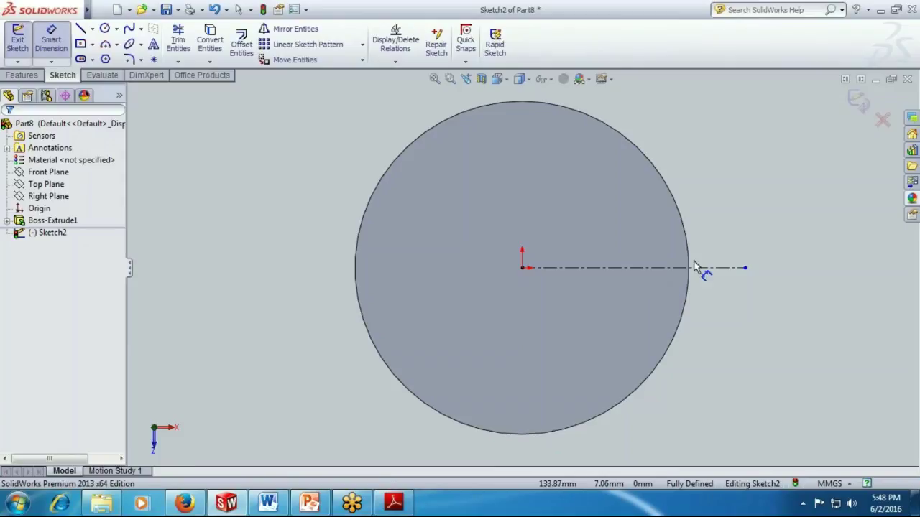
click(707, 270)
click(715, 289)
click(653, 316)
key(Escape)
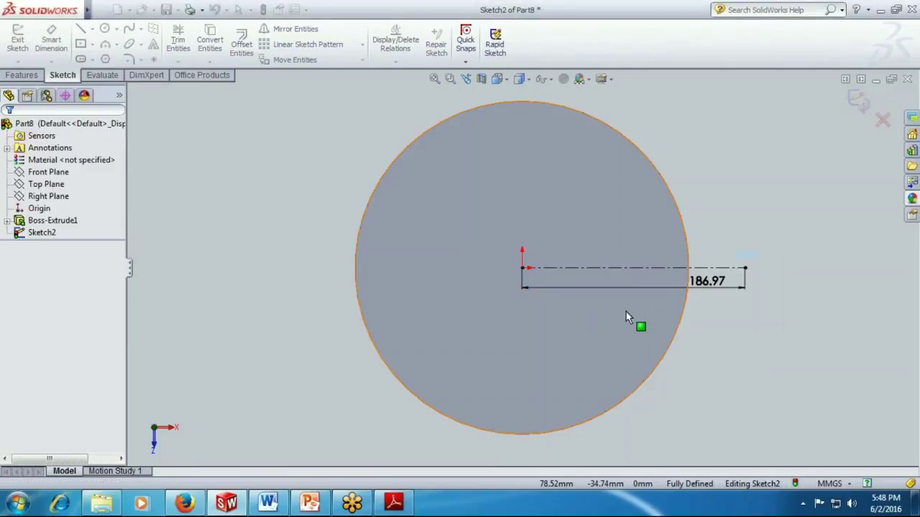
click(393, 501)
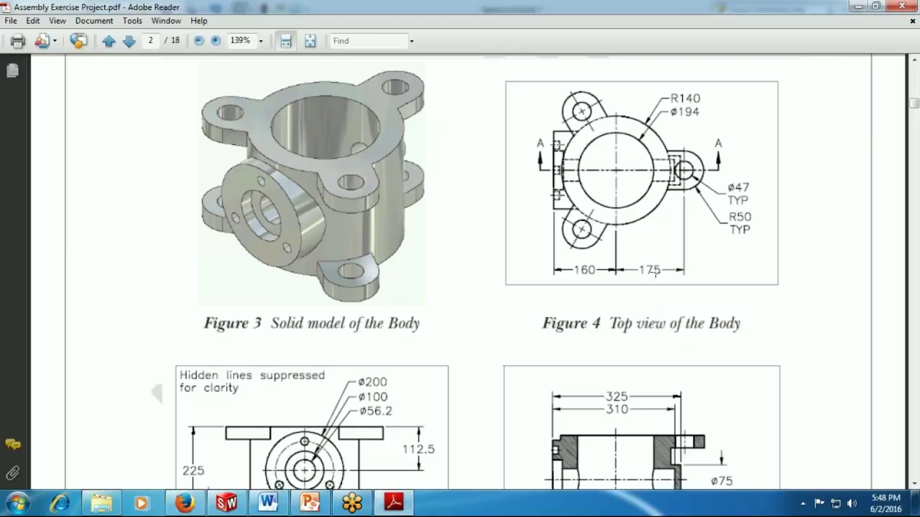
click(393, 501)
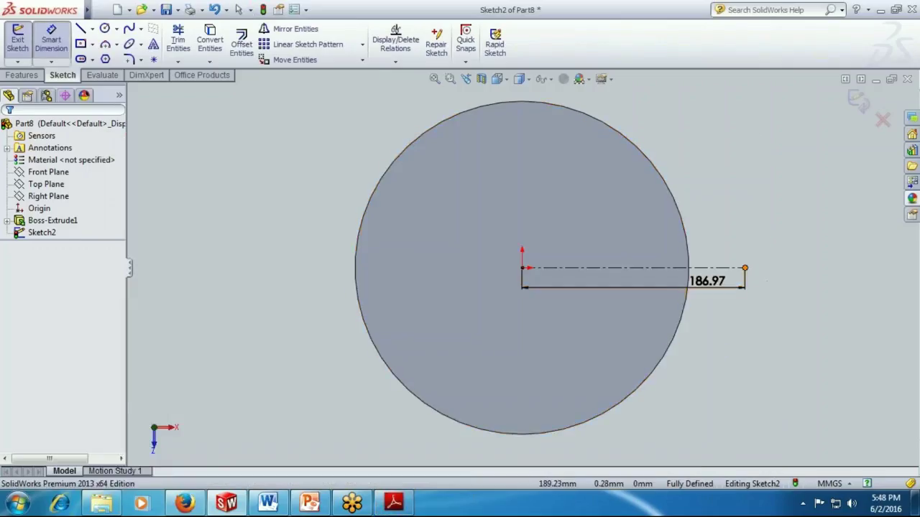
double_click(714, 284)
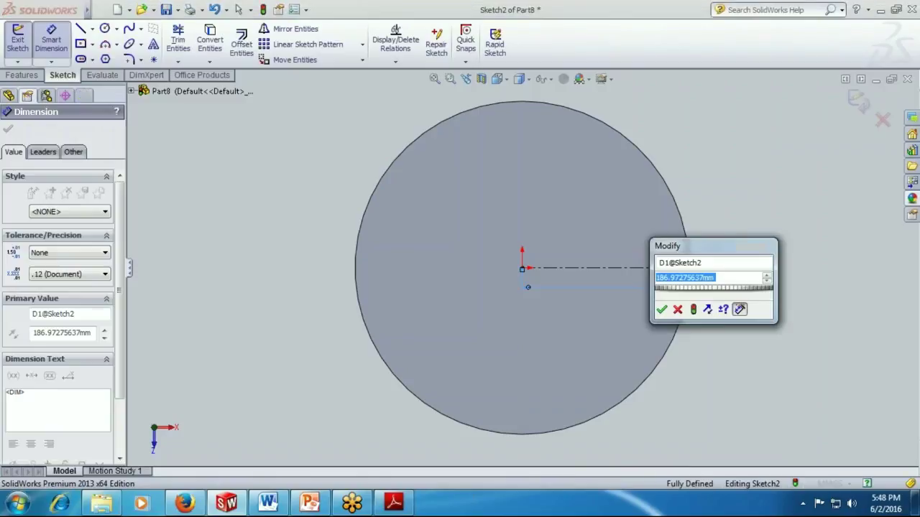
text(175)
key(Return)
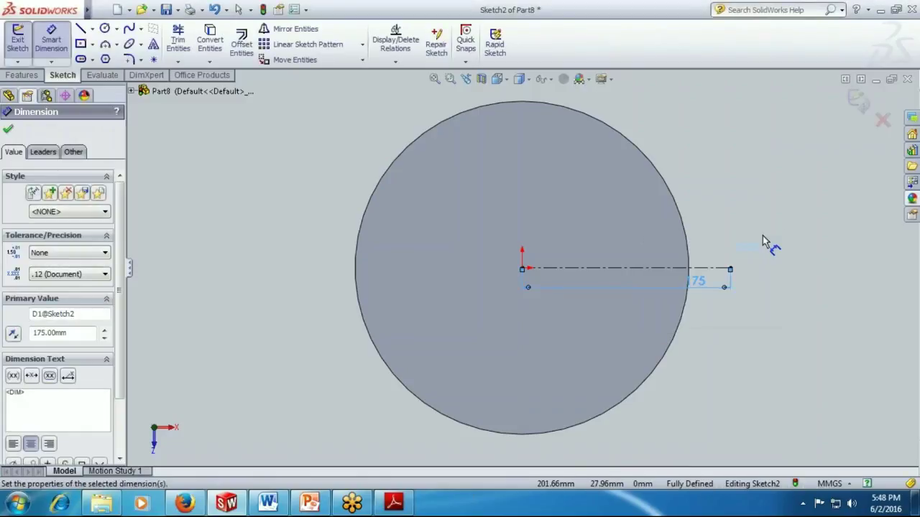
key(Escape)
Sketch two concentric circles about 55 mm and 86 mm in diameter, centred on the centerline's outer endpoint.
click(105, 29)
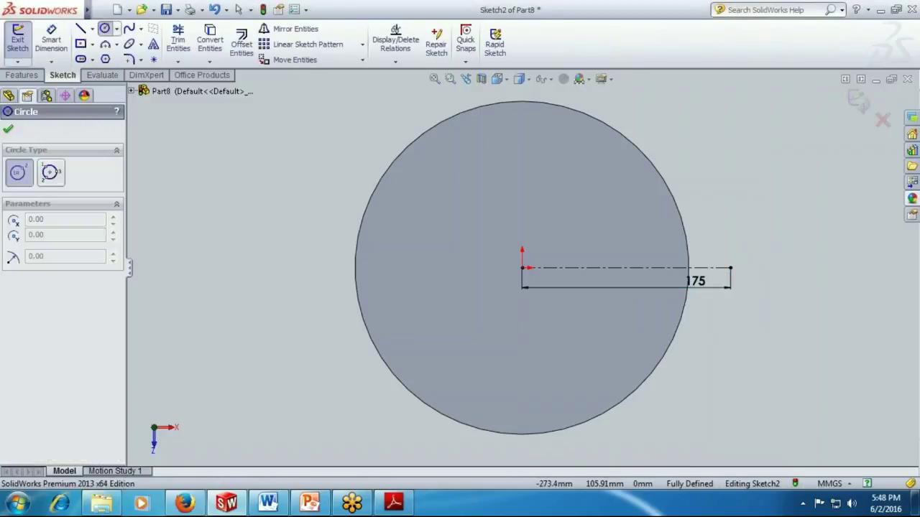
click(730, 268)
click(743, 238)
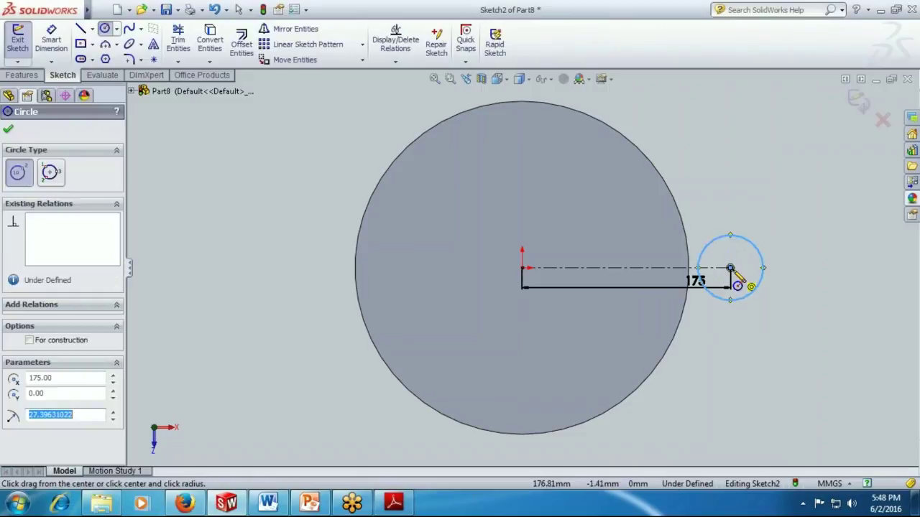
click(730, 269)
click(731, 217)
key(Escape)
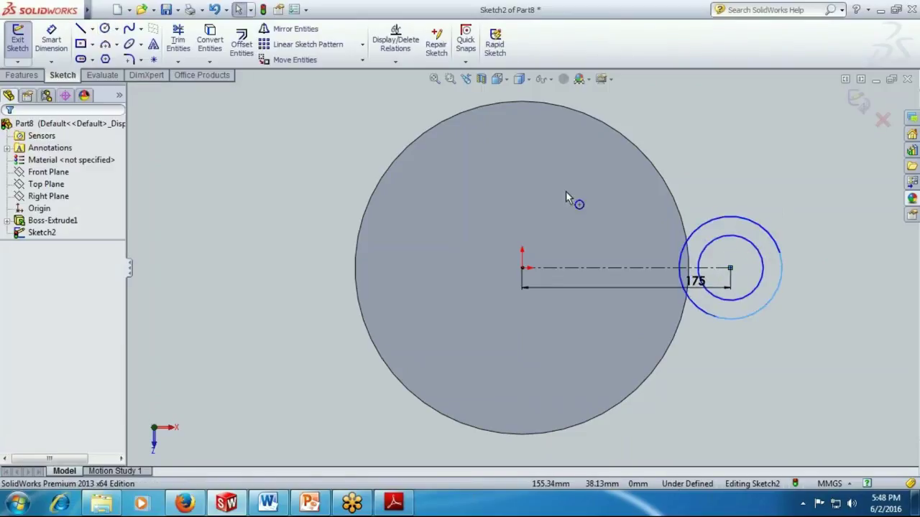
Dimension the outer lug circle's diameter as 100 mm.
click(53, 47)
click(733, 216)
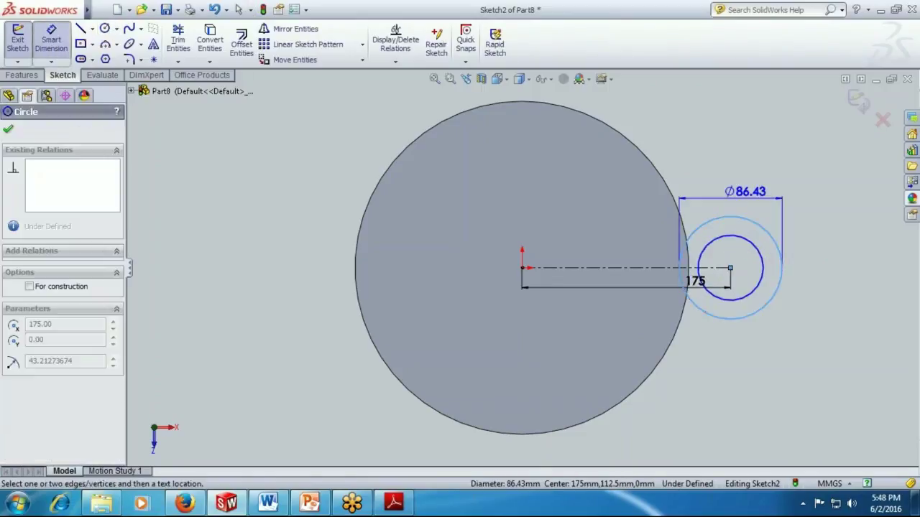
click(712, 191)
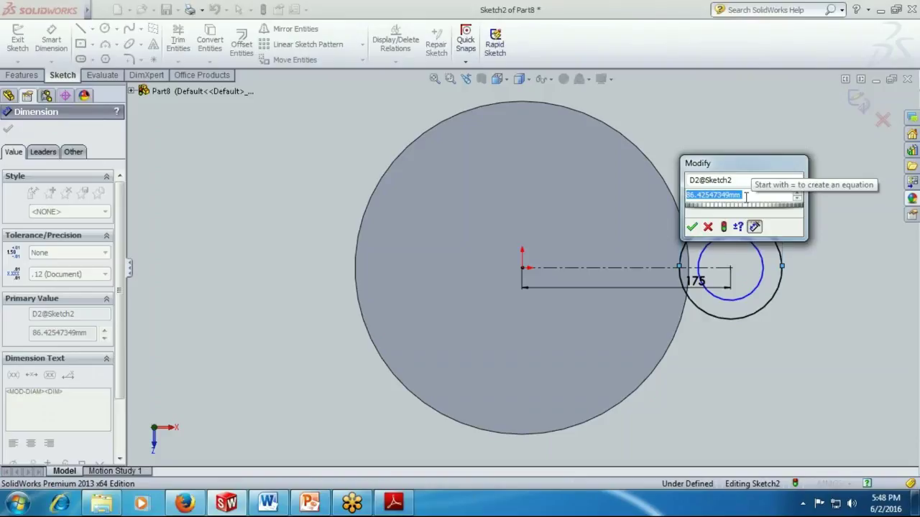
text(50)
key(BackSpace)
key(BackSpace)
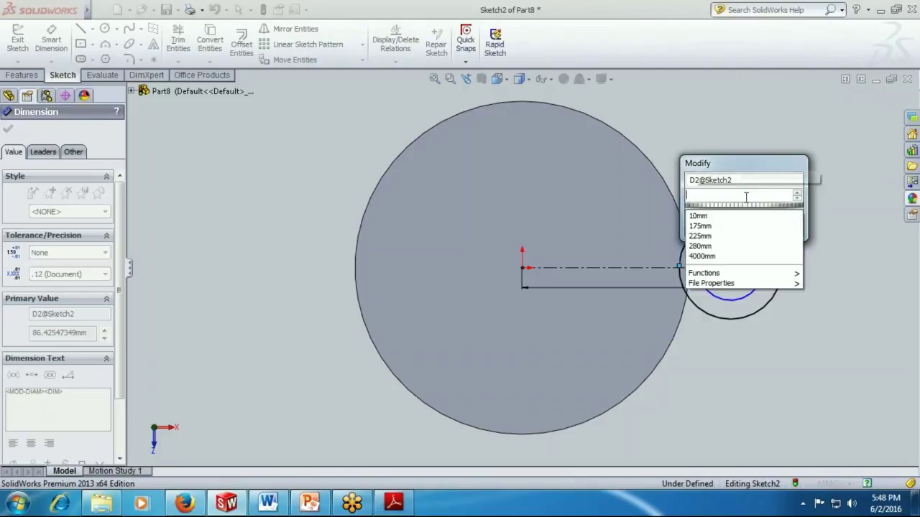
text(10)
key(Return)
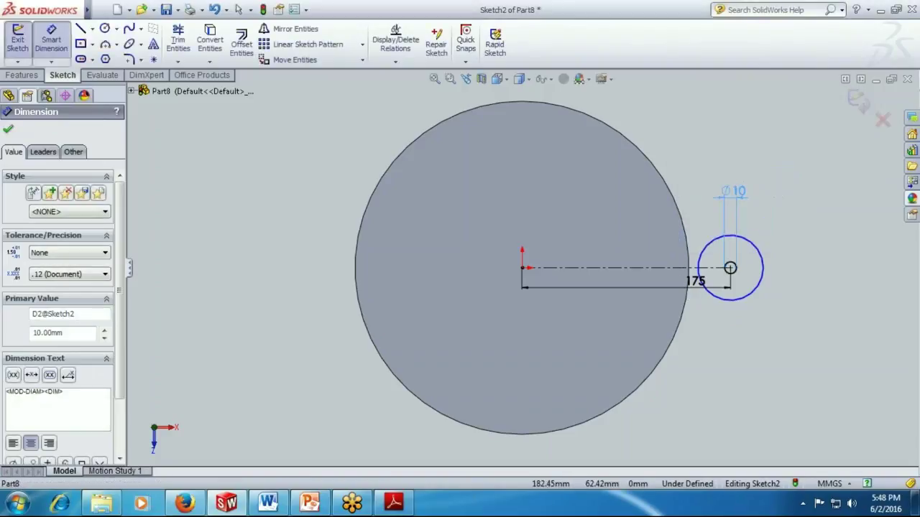
click(748, 219)
text(100)
key(Return)
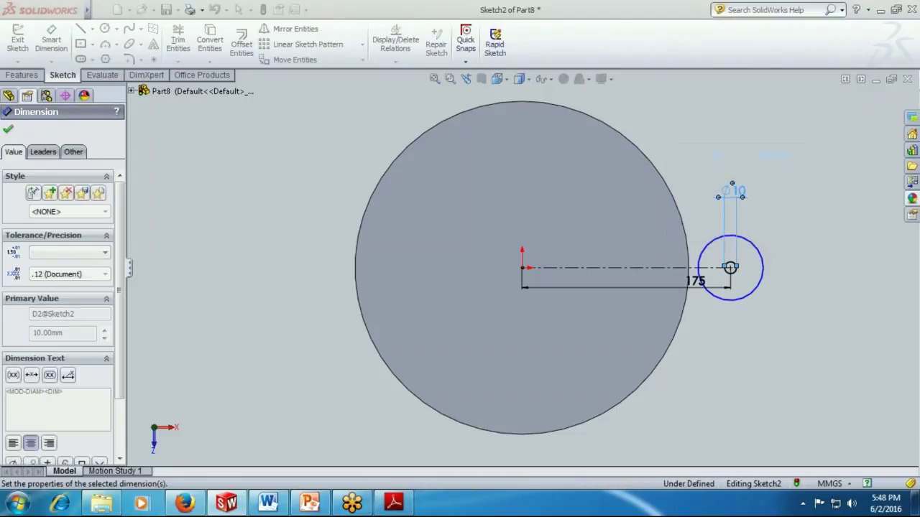
Dimension the inner lug circle's diameter as 47 mm and check the lug dimensions against the PDF's top view.
click(761, 253)
click(754, 229)
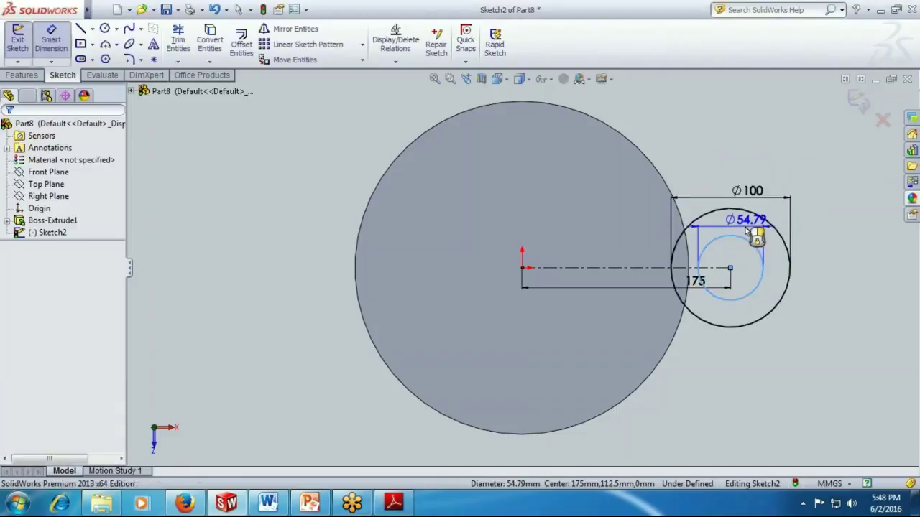
text(4)
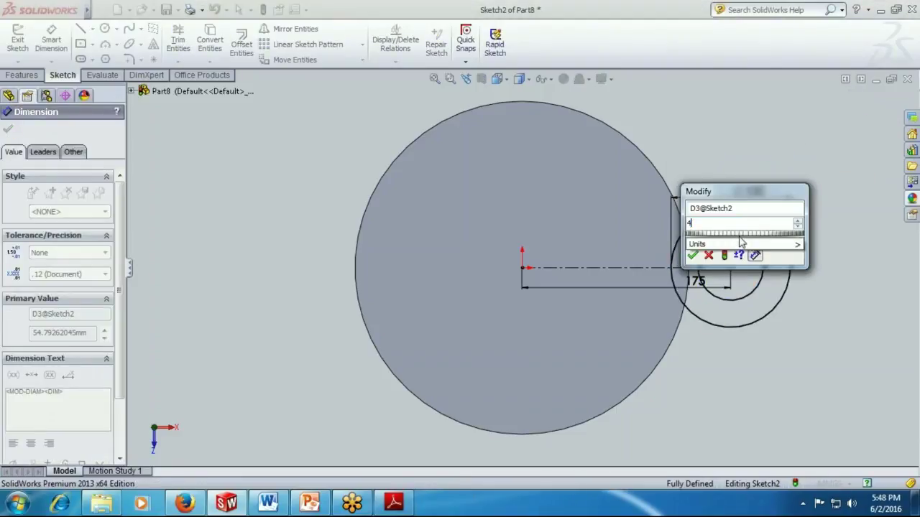
text(7)
key(Return)
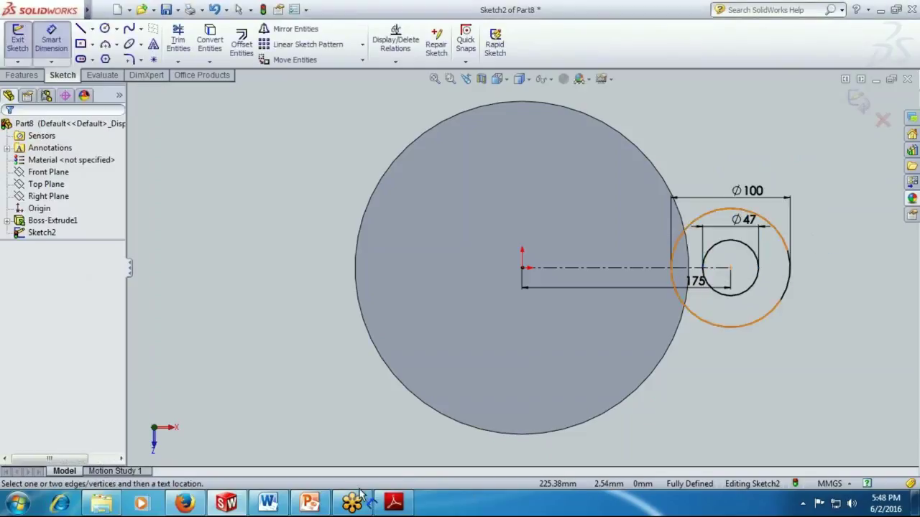
click(394, 502)
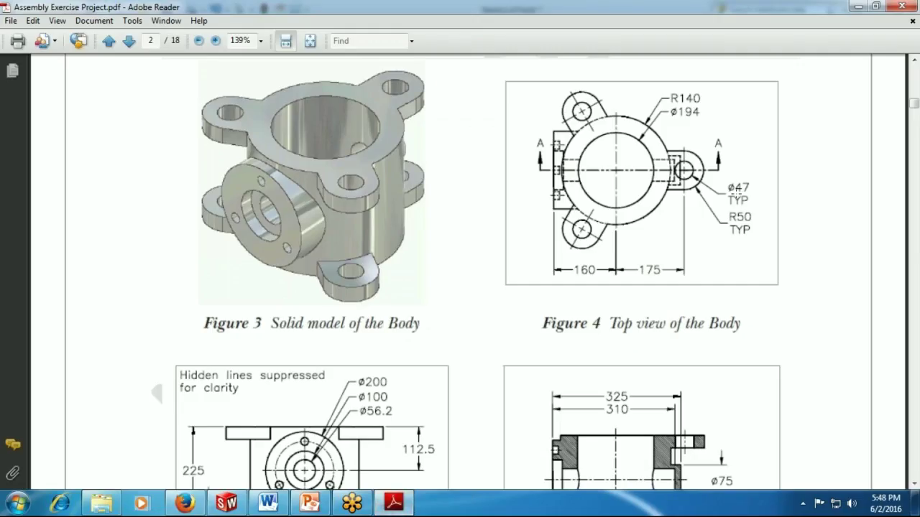
click(394, 502)
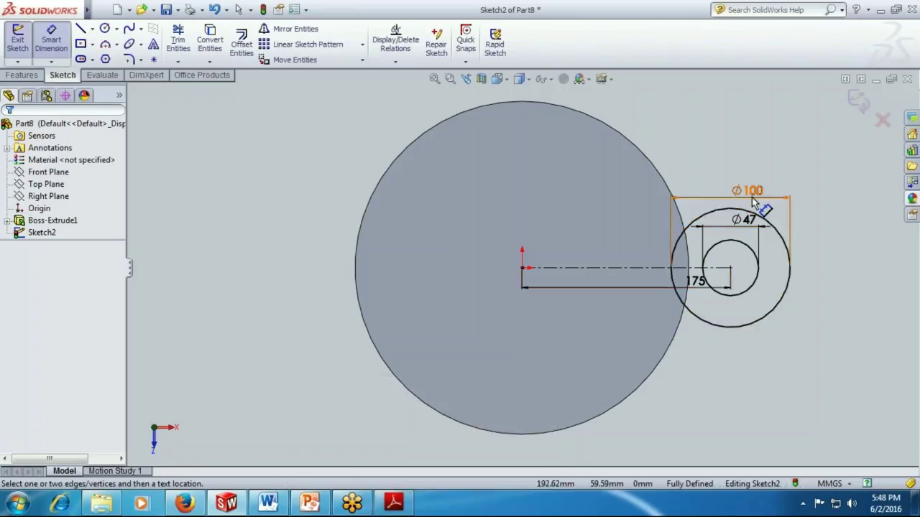
Sketch two horizontal lines from the outer lug circle's upper and lower quadrant points, ending inside the cylinder's outline.
scroll(776, 213, down, 1)
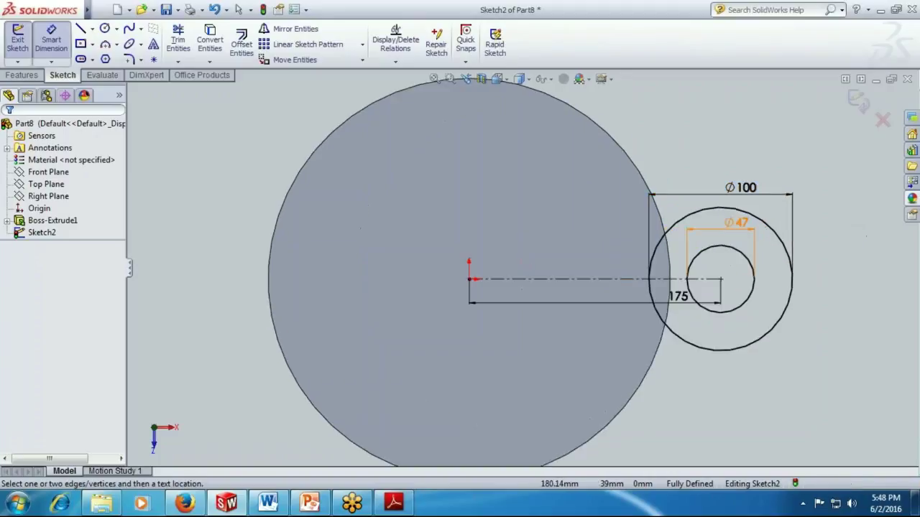
click(80, 29)
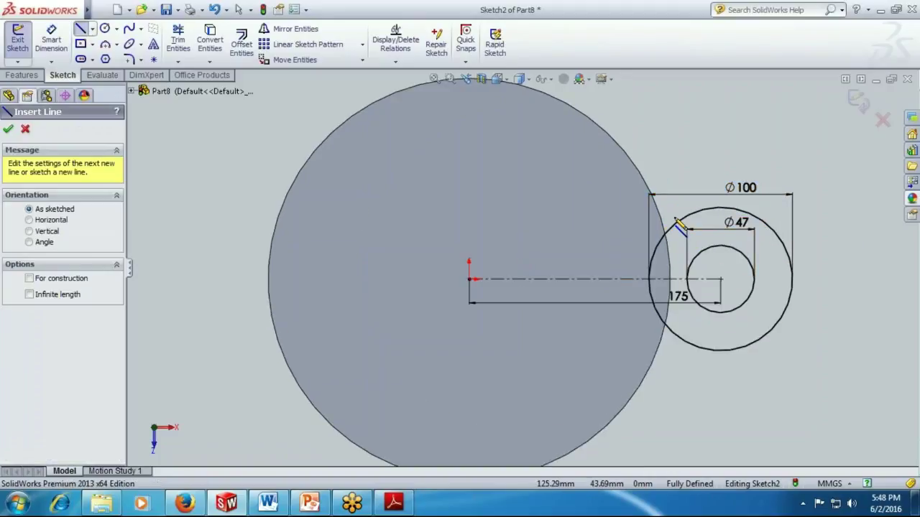
click(720, 208)
click(595, 207)
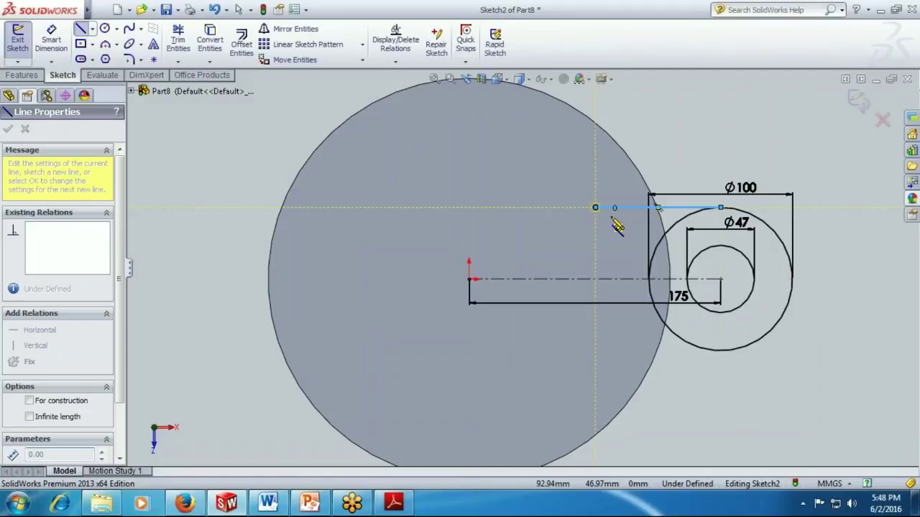
key(Escape)
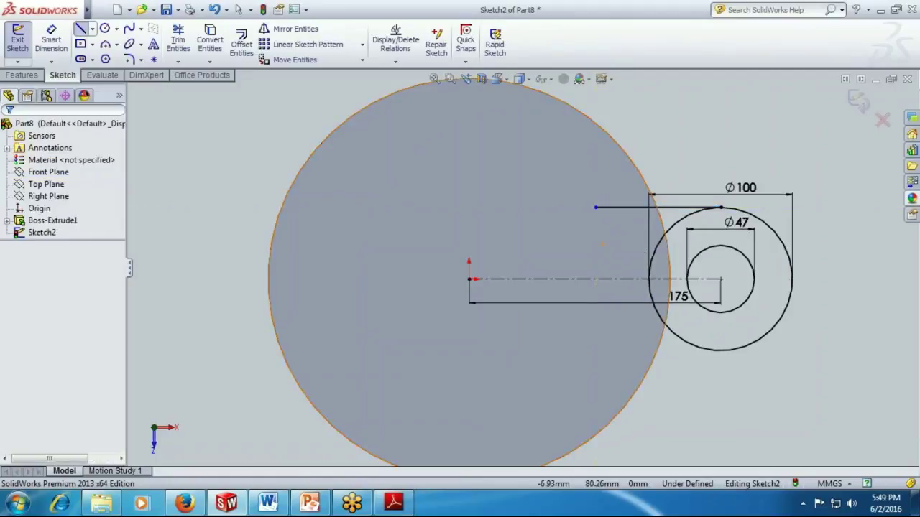
click(81, 28)
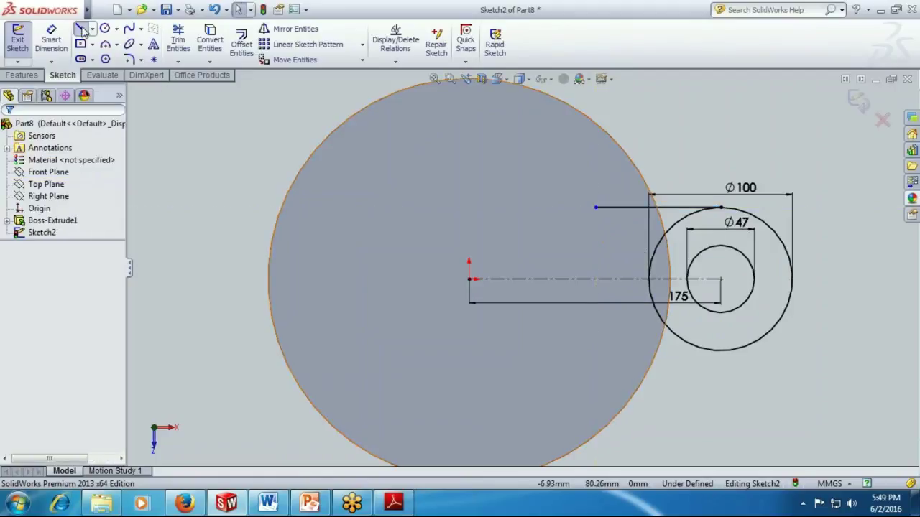
click(720, 349)
click(602, 352)
key(Escape)
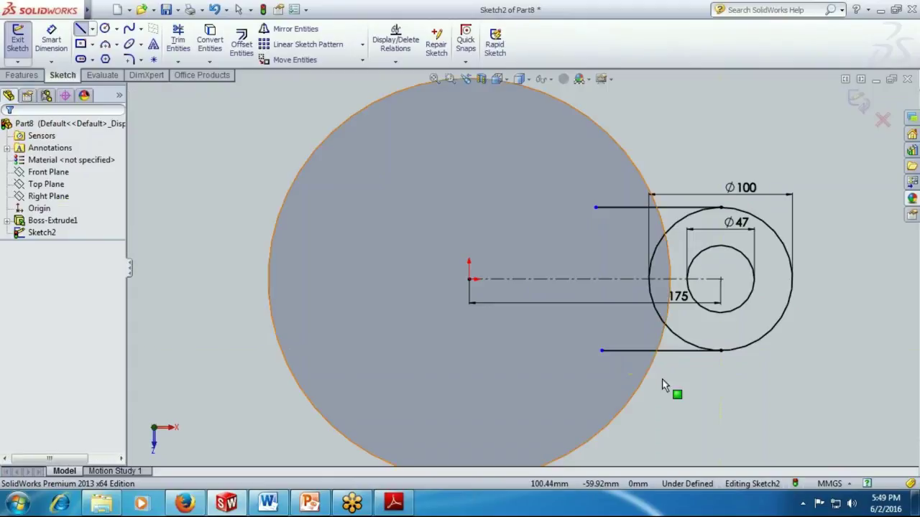
Convert the cylinder's circular top edge into a sketch entity in the lug sketch.
key(f)
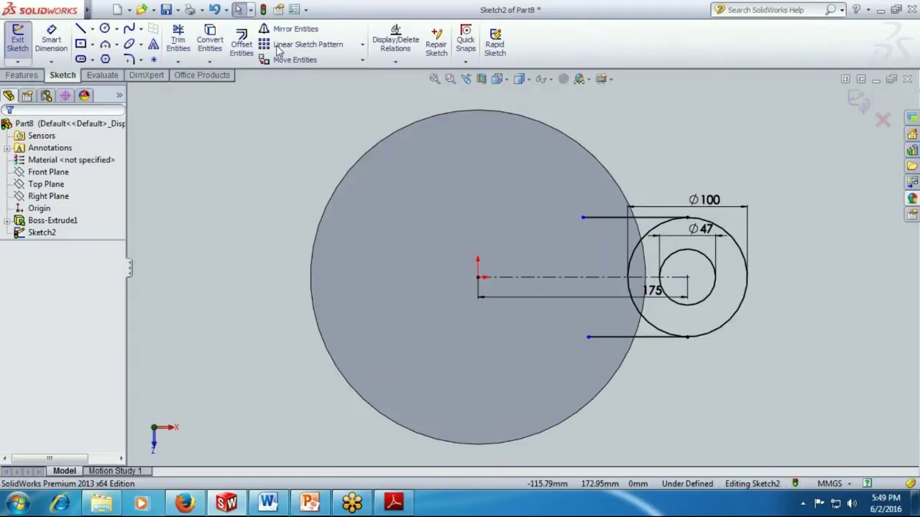
click(209, 62)
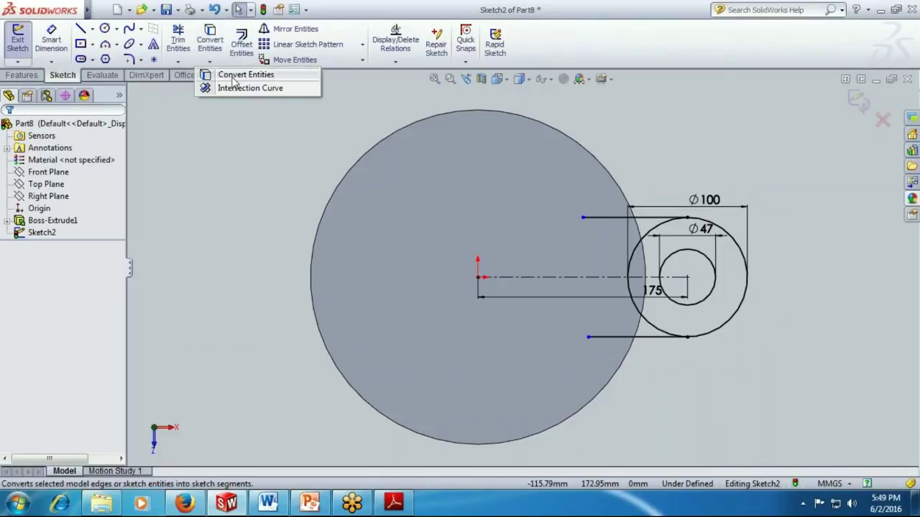
click(241, 75)
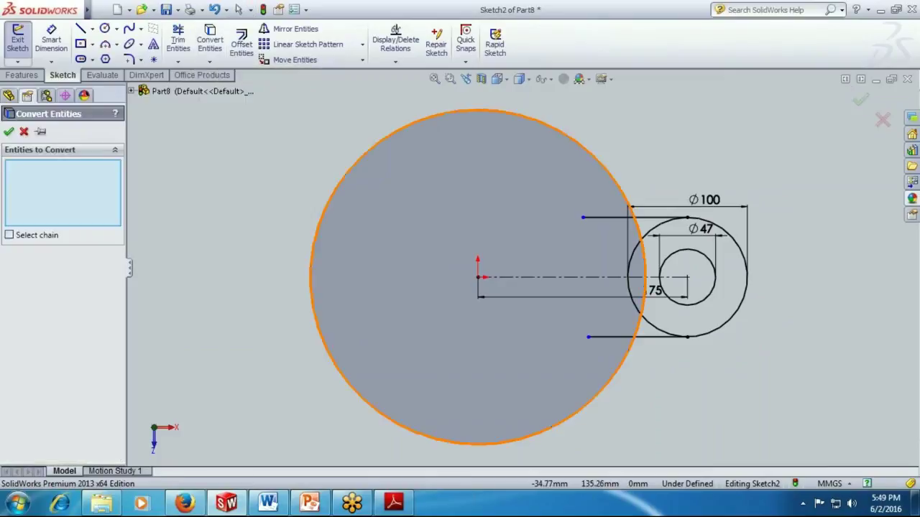
click(435, 115)
click(9, 133)
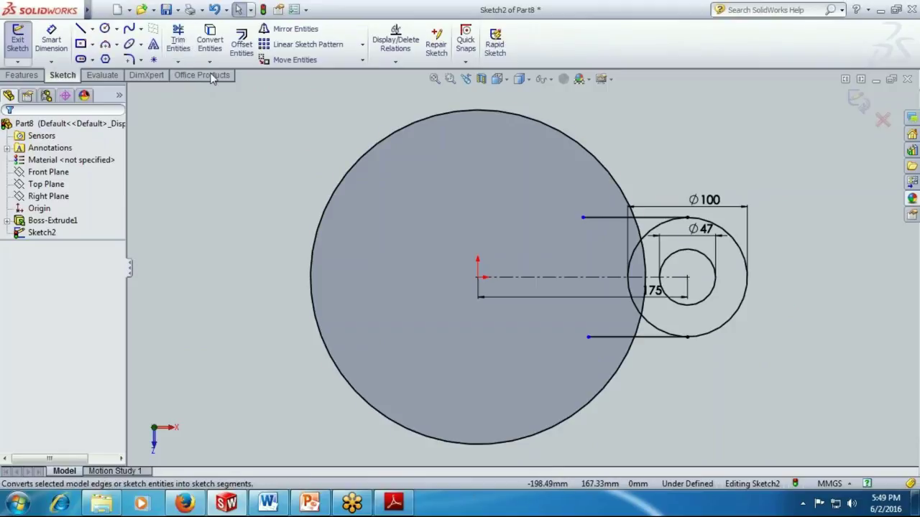
Trim the lines inside the cylinder, the converted circle outside the lug and the outer lug circle's inner arc, and finish the sketch.
click(181, 45)
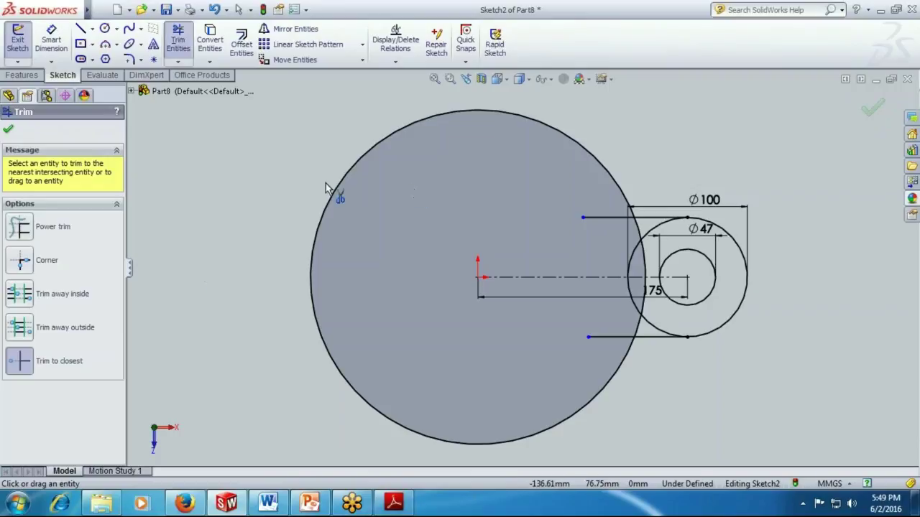
click(610, 217)
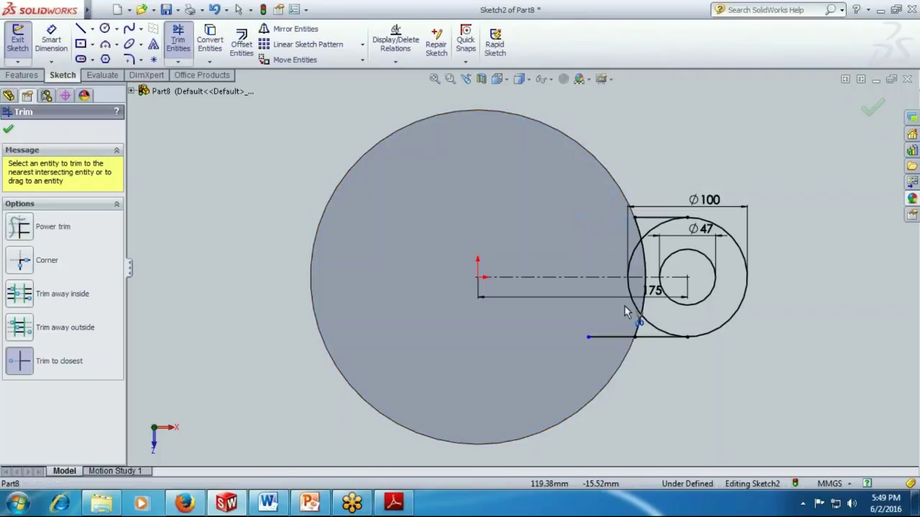
click(616, 337)
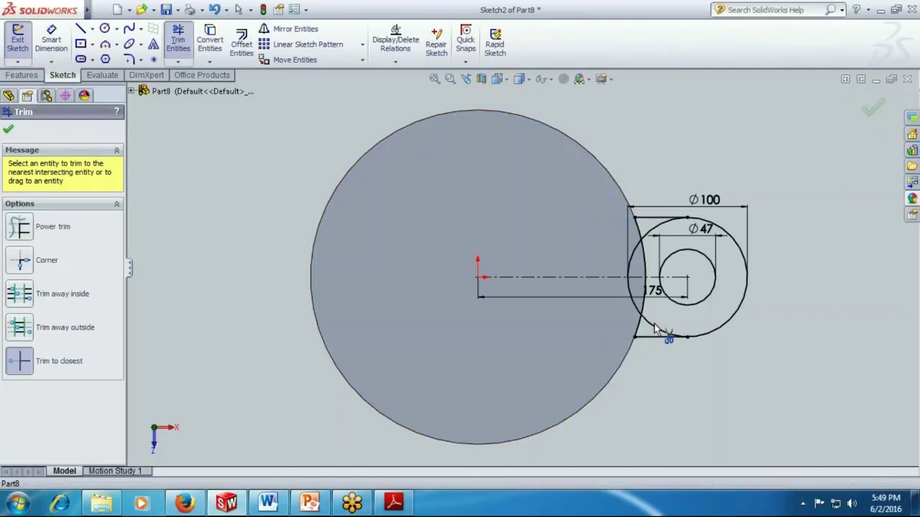
click(630, 264)
scroll(725, 219, down, 2)
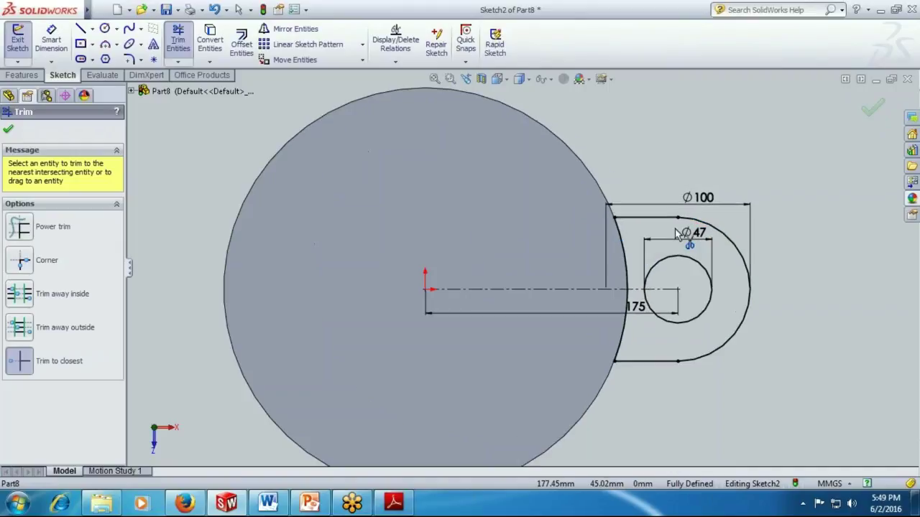
click(870, 112)
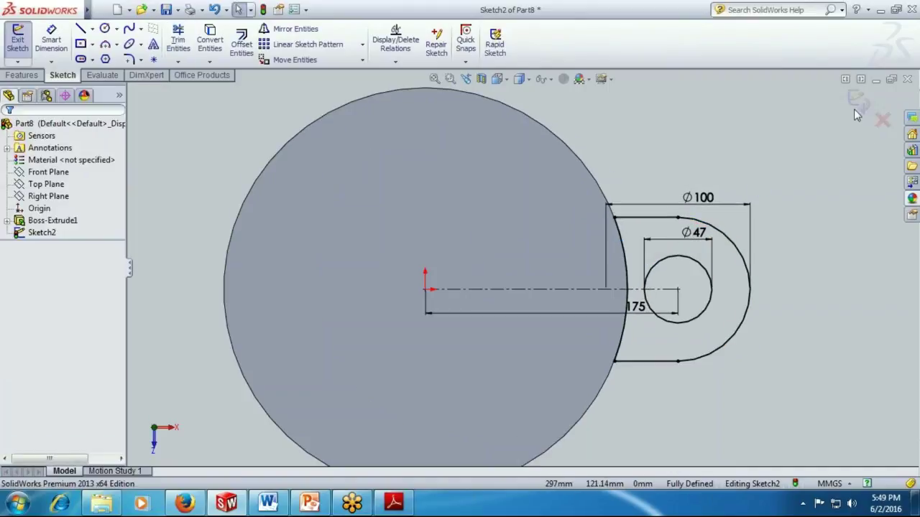
click(870, 111)
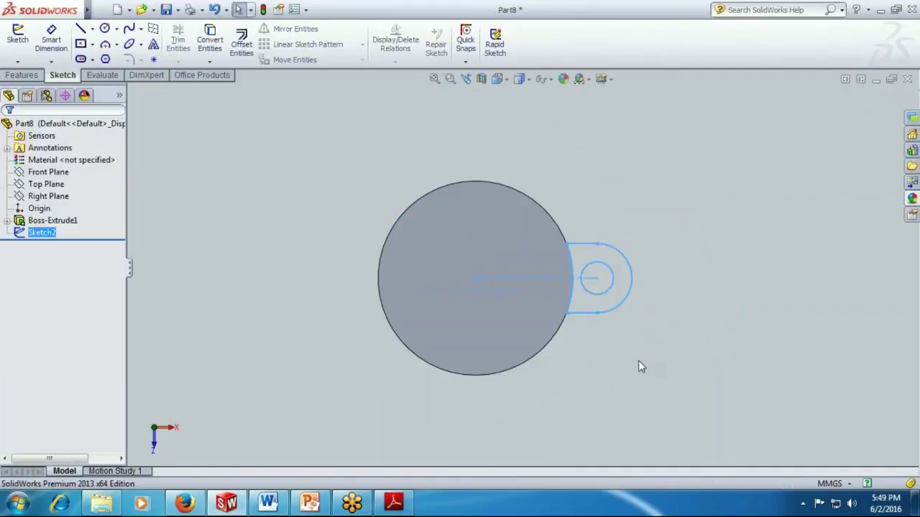
Extrude the lug sketch 32 mm down along the cylinder, merged with it, checking the lug thickness in the PDF's side view.
key(ctrl+7)
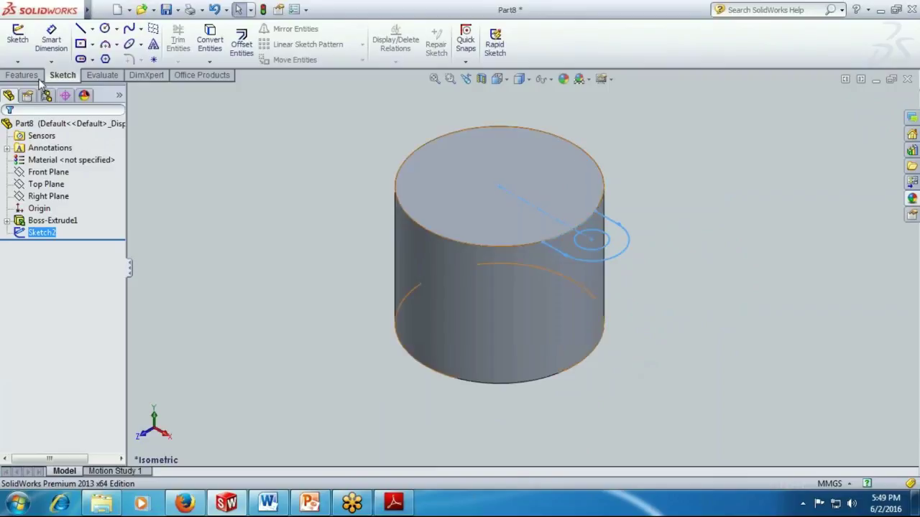
click(21, 74)
click(22, 48)
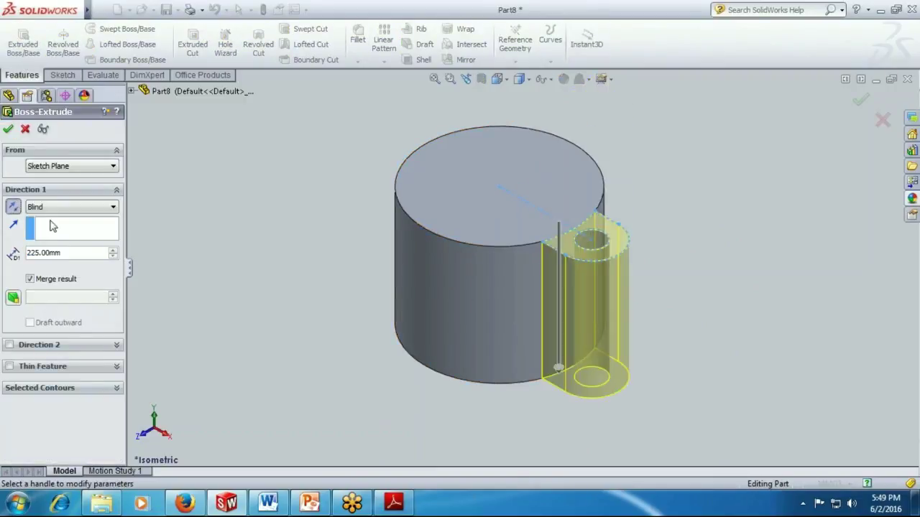
click(66, 253)
click(393, 503)
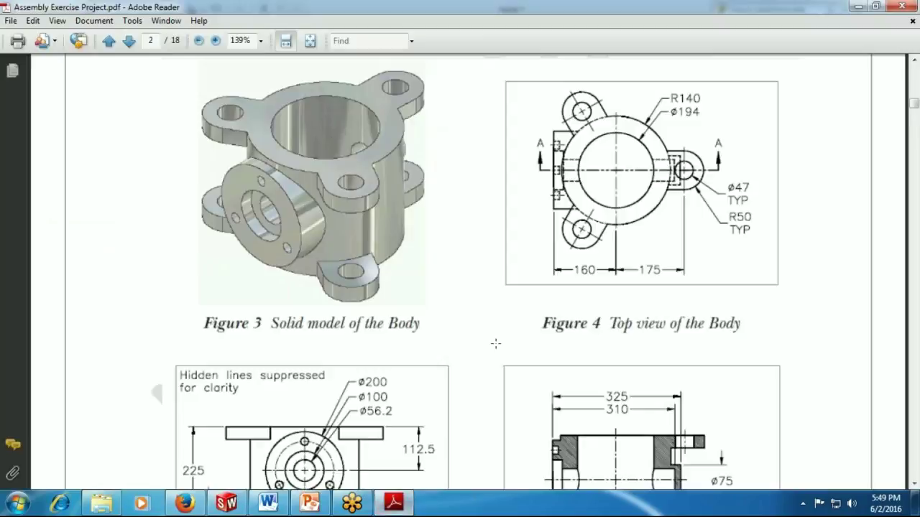
scroll(385, 445, down, 3)
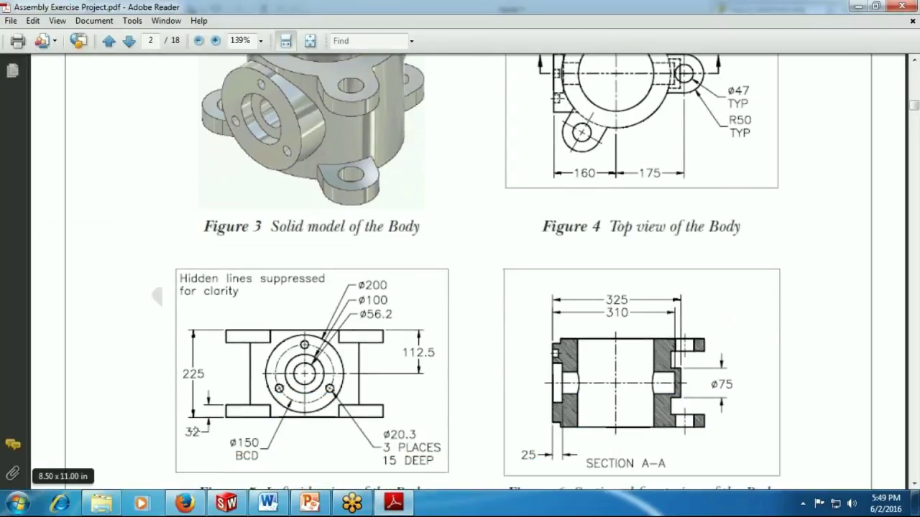
click(227, 502)
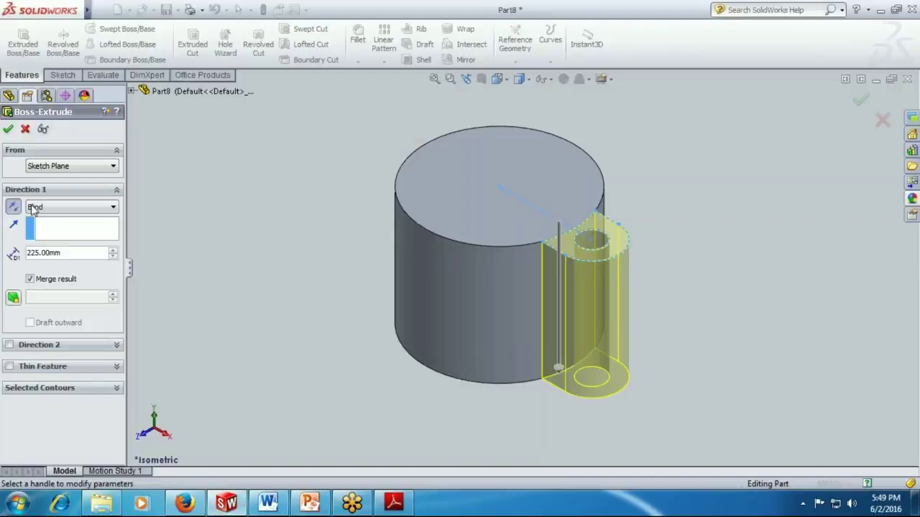
double_click(52, 253)
text(32)
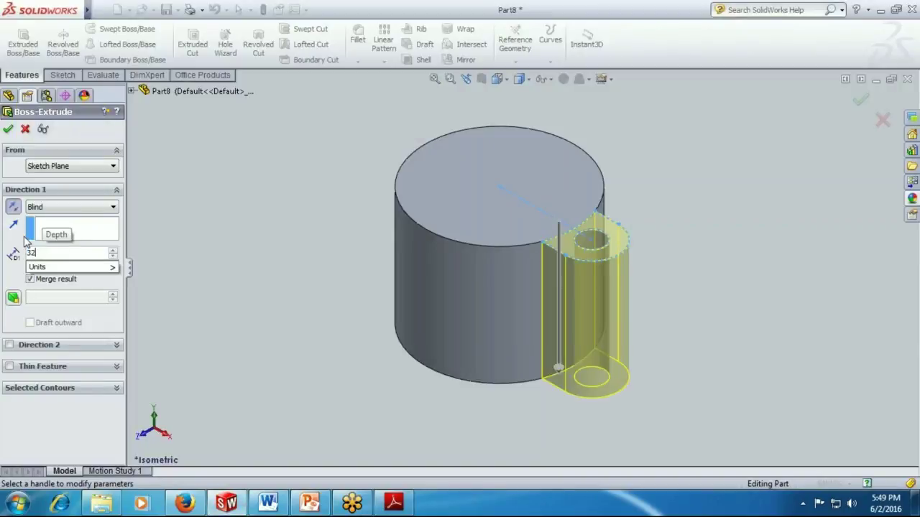
key(Return)
click(10, 129)
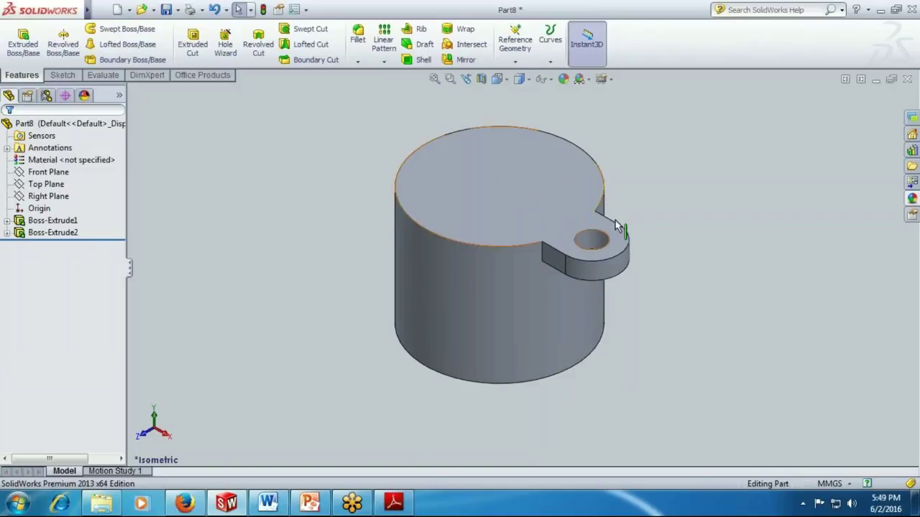
Reopen the lug extrusion for editing and review its Blind depth and Merge result option.
click(52, 233)
right_click(52, 232)
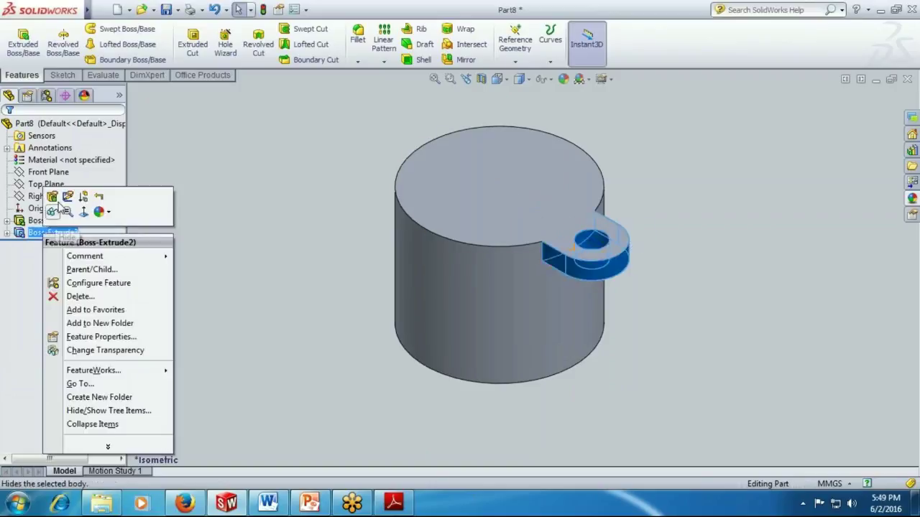
click(63, 197)
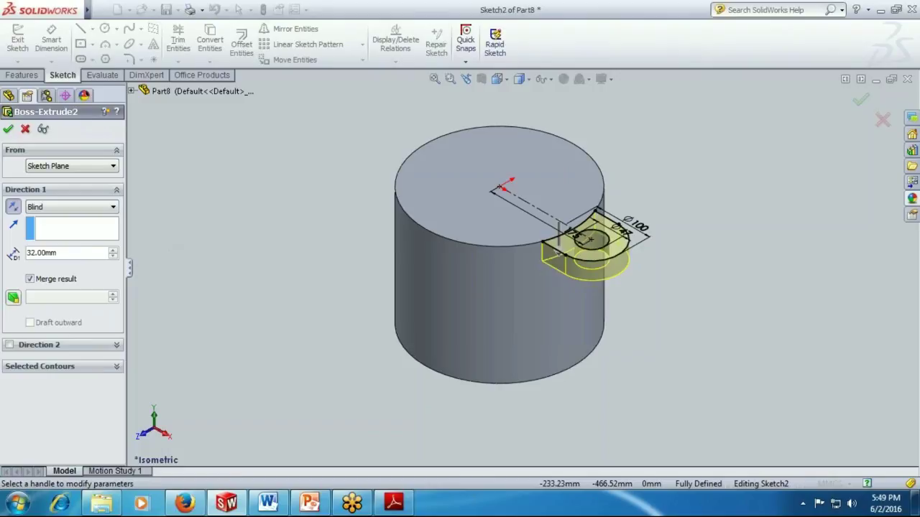
drag(65, 252, 15, 258)
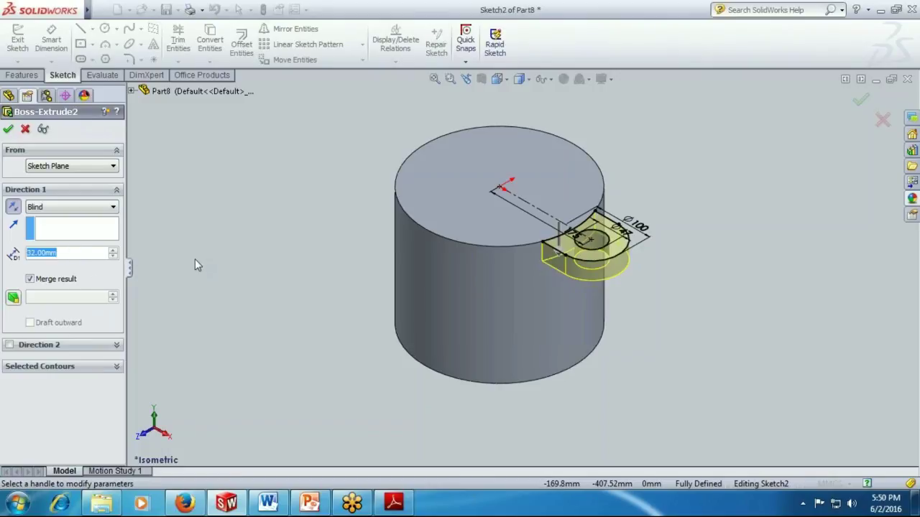
click(51, 283)
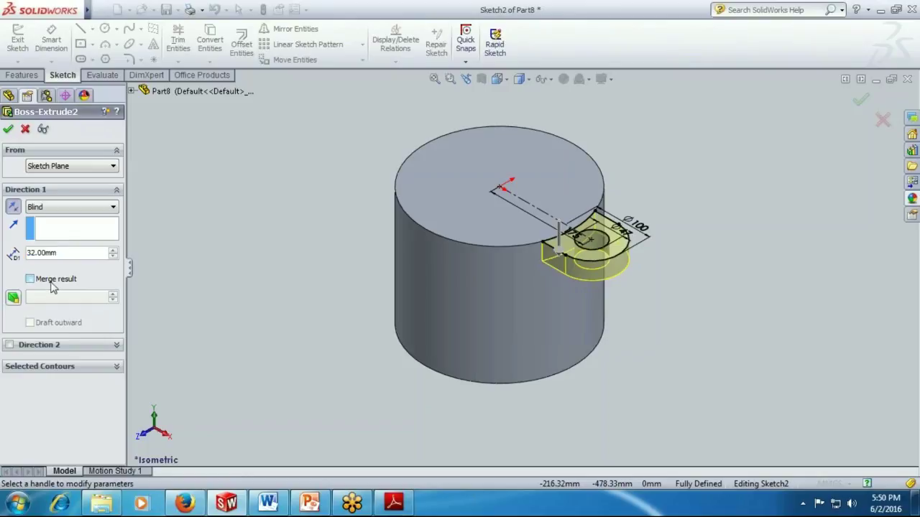
click(8, 129)
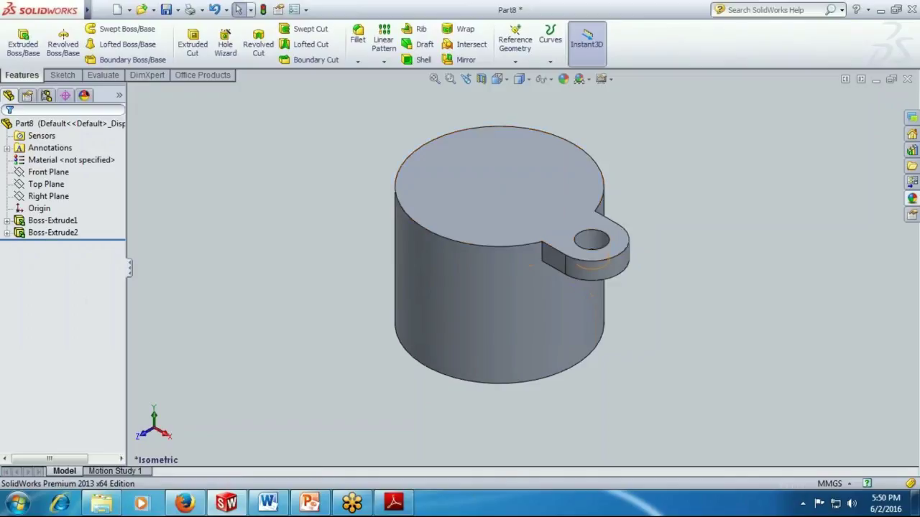
Turn off Merge result for the lug extrusion so that the lug becomes a separate body.
right_click(53, 232)
click(48, 192)
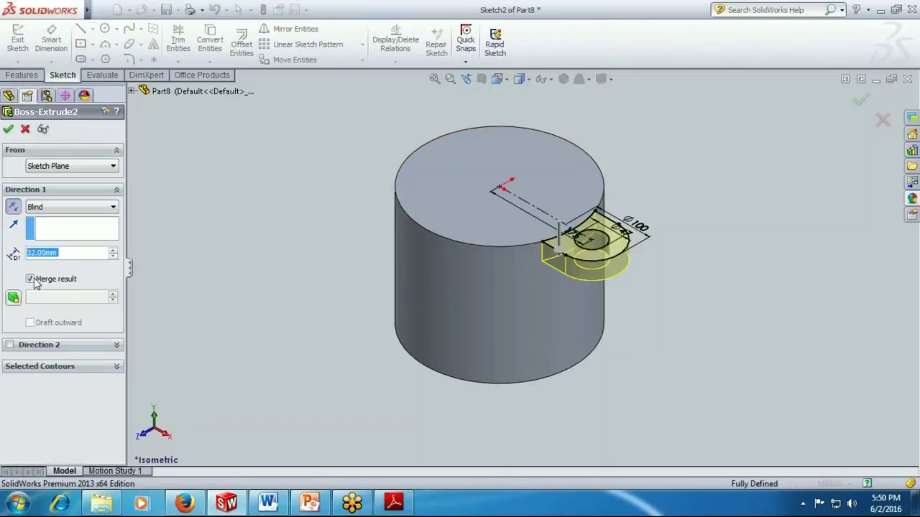
click(31, 283)
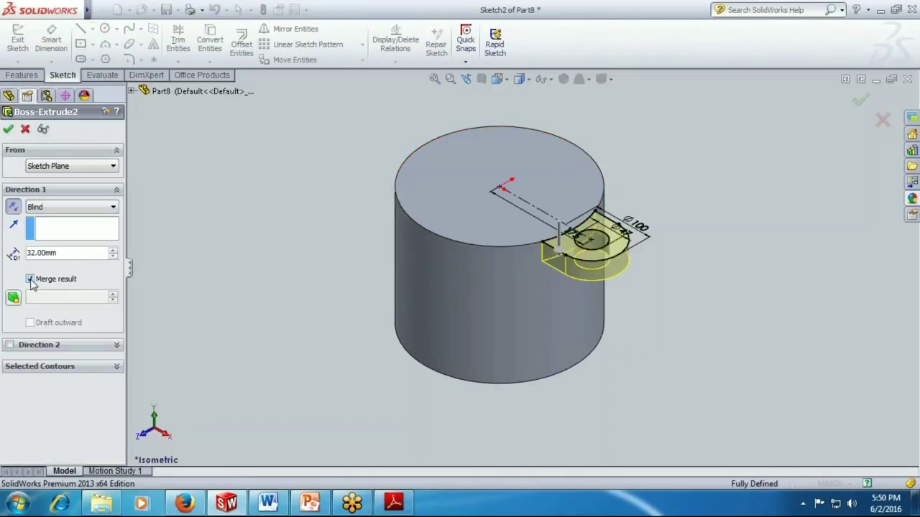
click(8, 130)
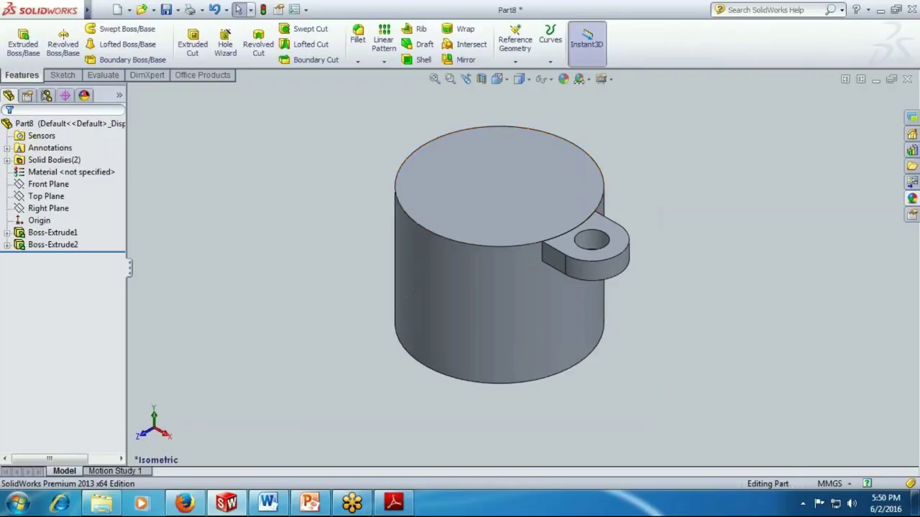
Turn Merge result back on for the lug extrusion to join the lug to the cylinder.
click(49, 245)
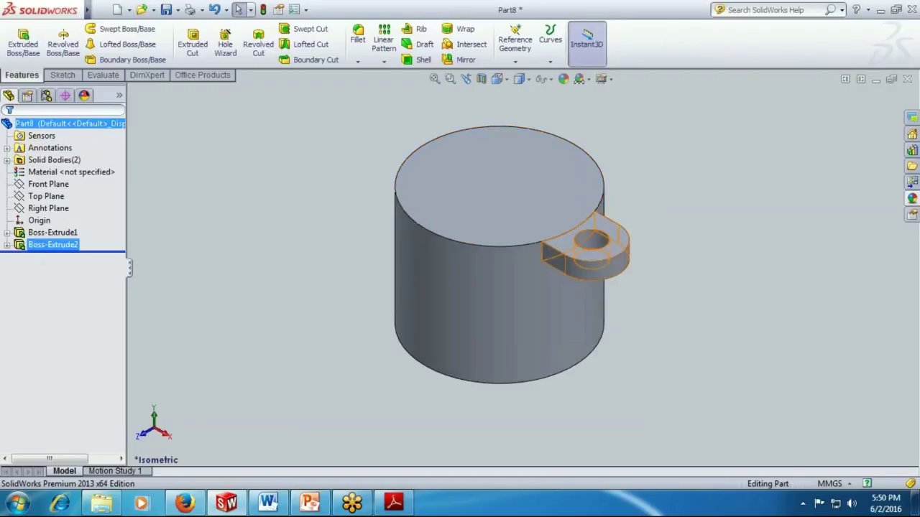
right_click(49, 245)
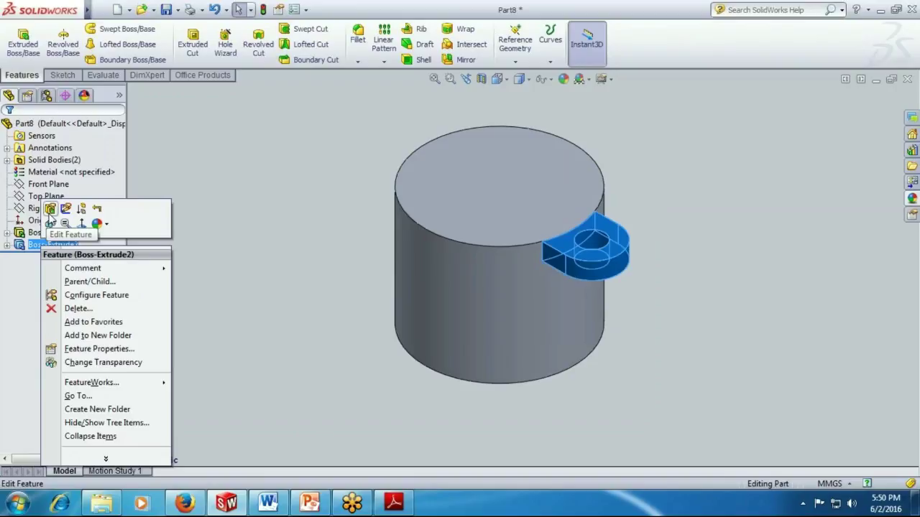
click(52, 209)
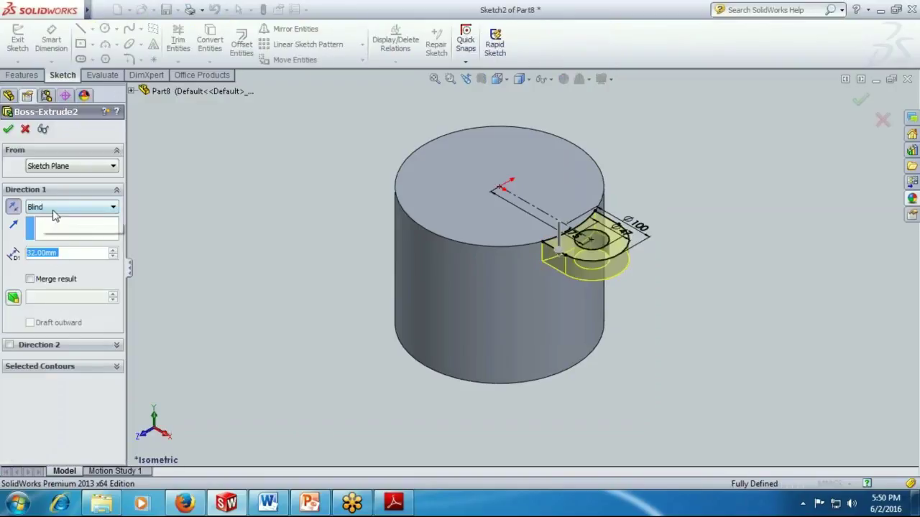
click(29, 280)
click(8, 128)
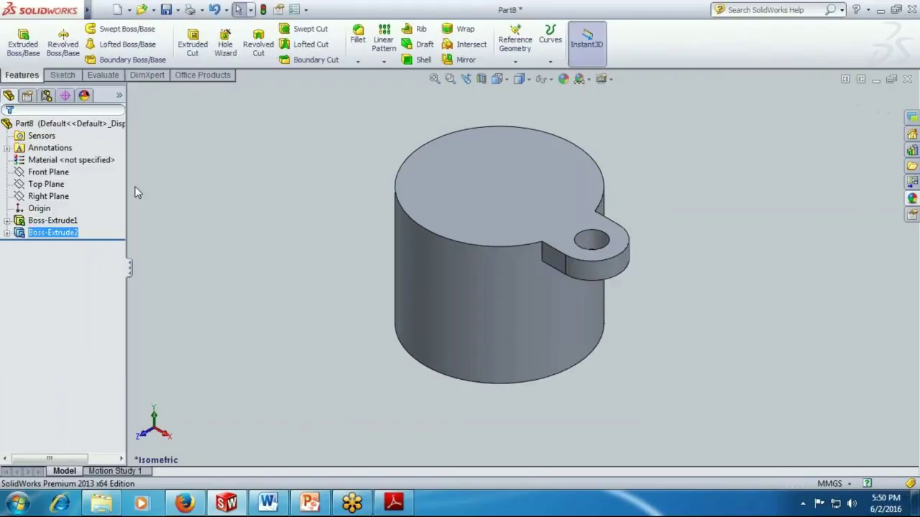
Create a circular pattern of the lug extrusion around the cylinder's curved face with 3 equally spaced instances over 360 degrees.
click(52, 232)
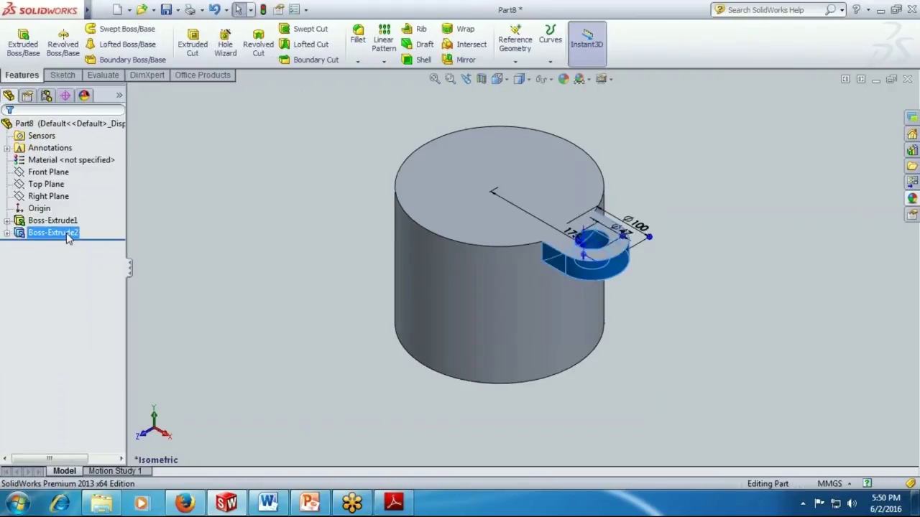
click(383, 61)
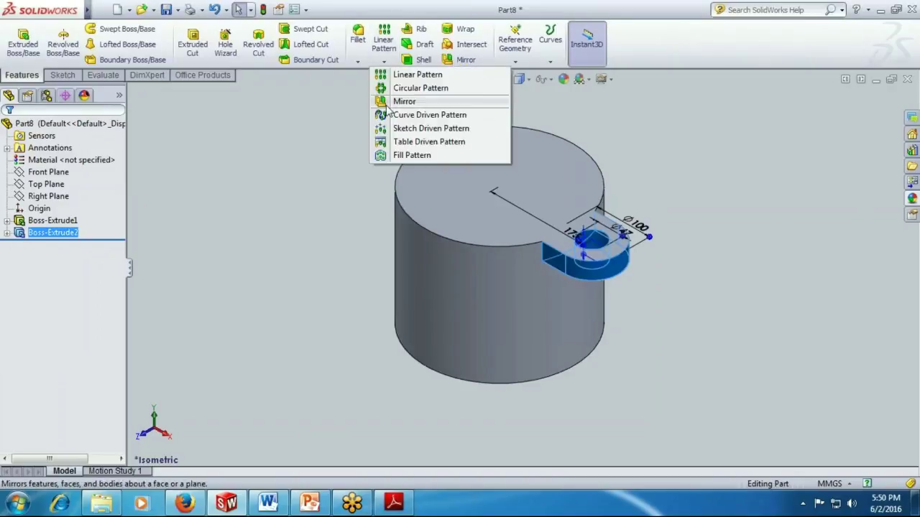
click(421, 88)
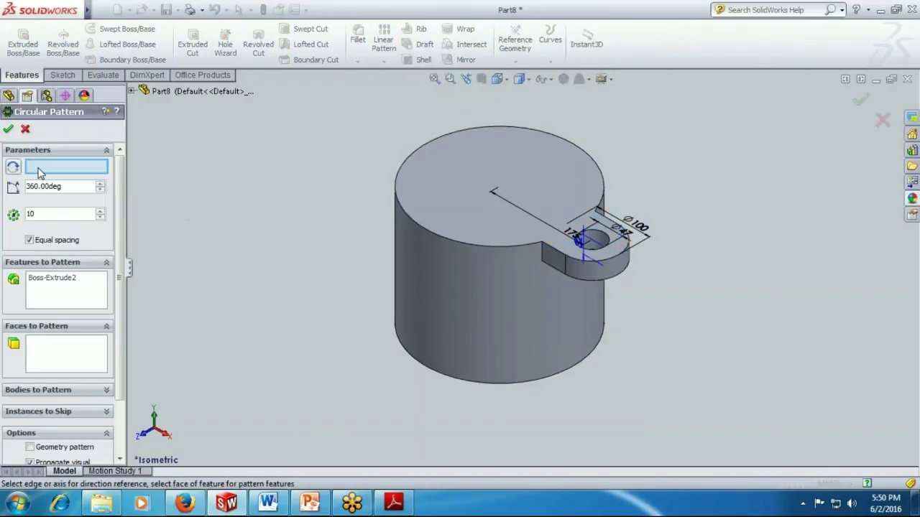
click(495, 276)
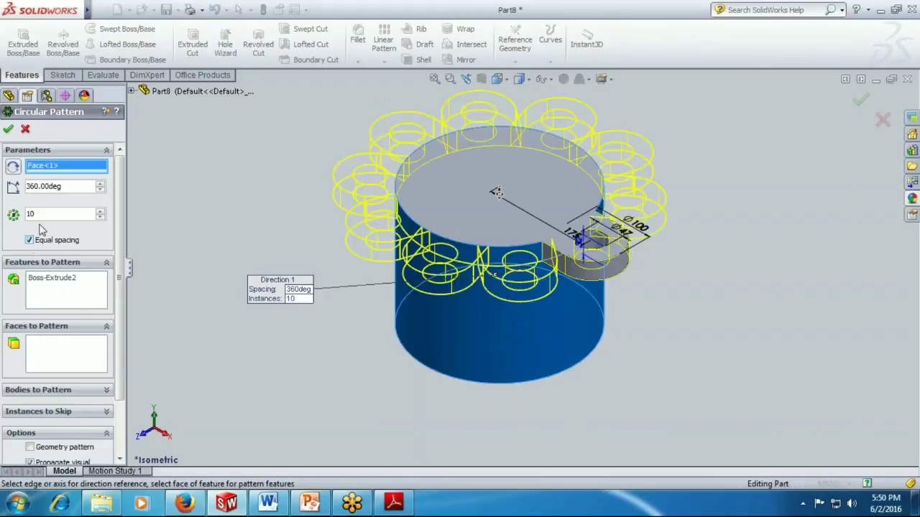
drag(41, 217, 4, 223)
text(3)
key(Return)
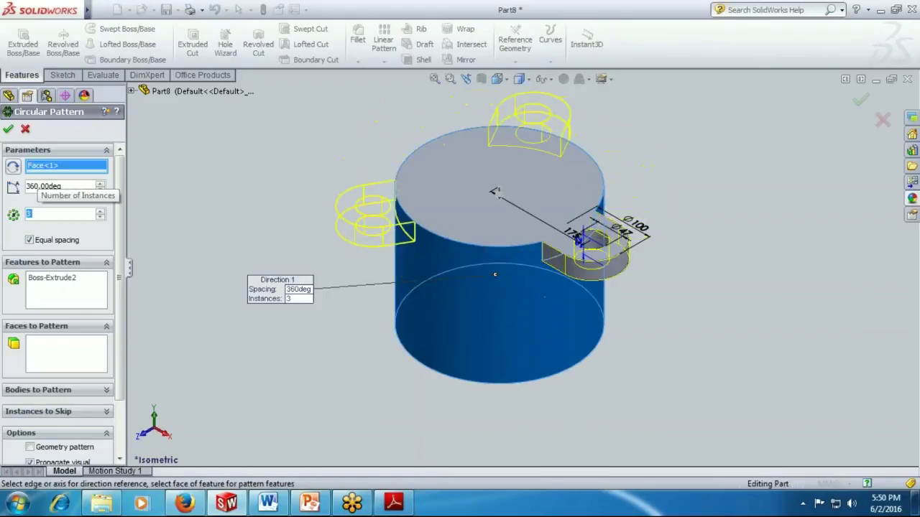
click(9, 131)
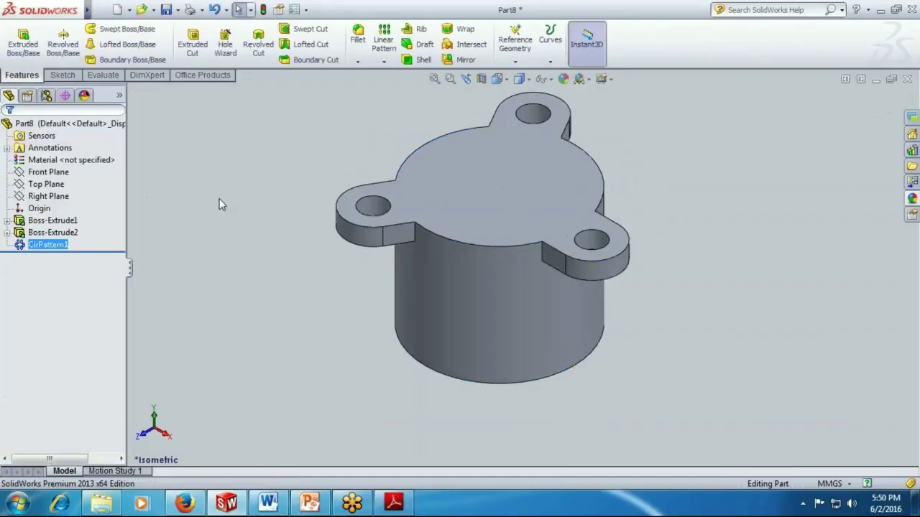
Check the lug layout in the PDF and mirror the lug extrusion with its circular pattern about the Top Plane.
click(394, 503)
scroll(478, 292, up, 2)
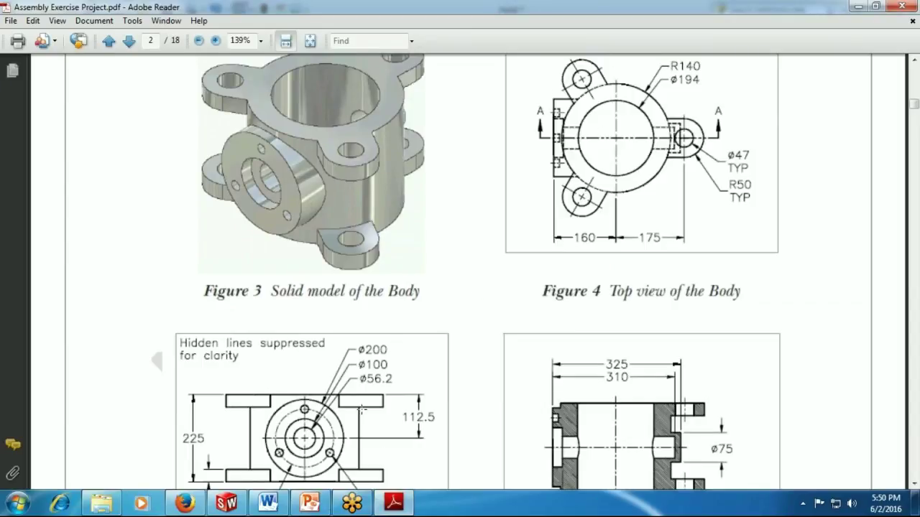
scroll(345, 401, down, 1)
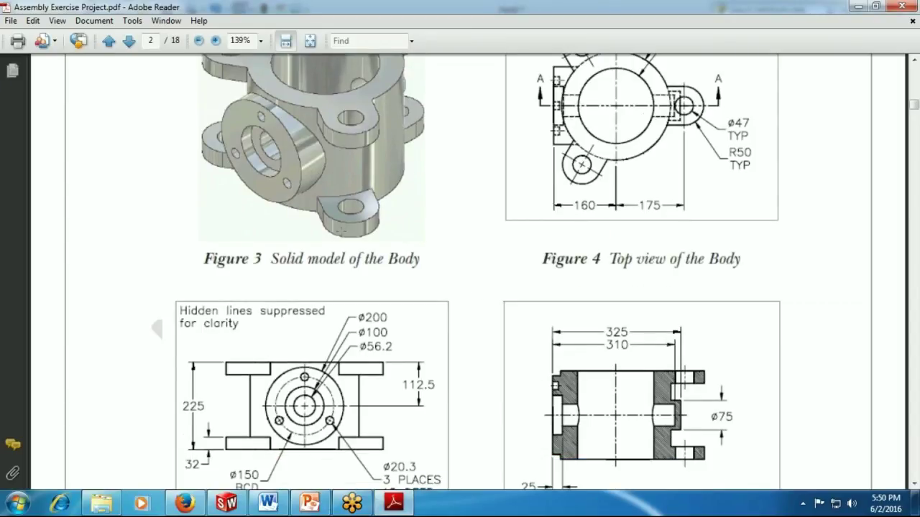
click(394, 503)
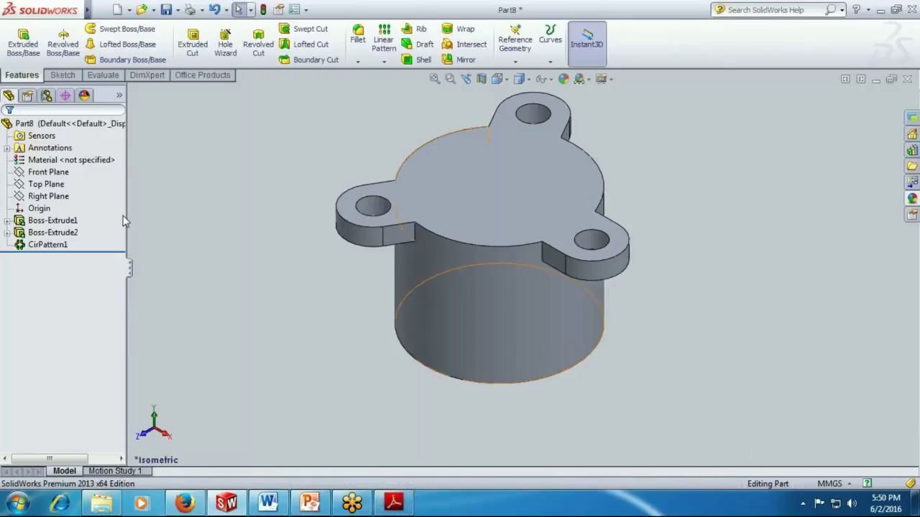
click(48, 245)
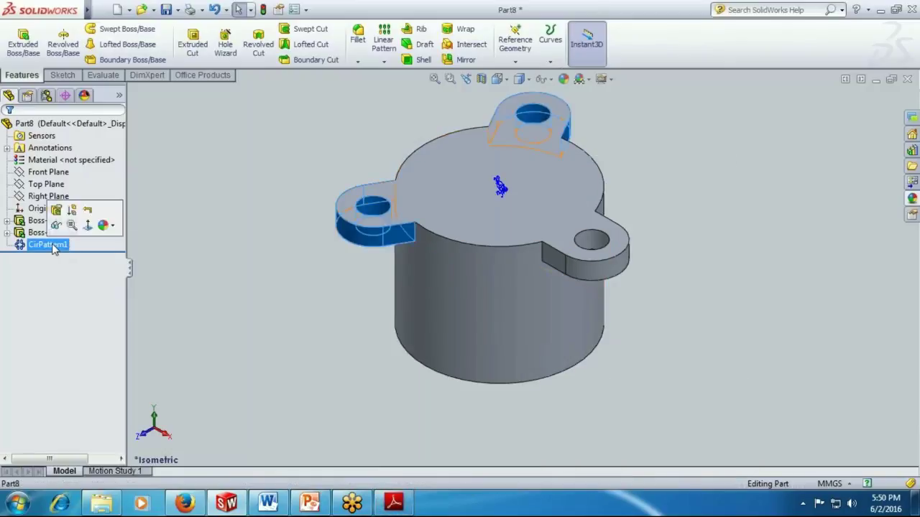
ctrl+click(38, 234)
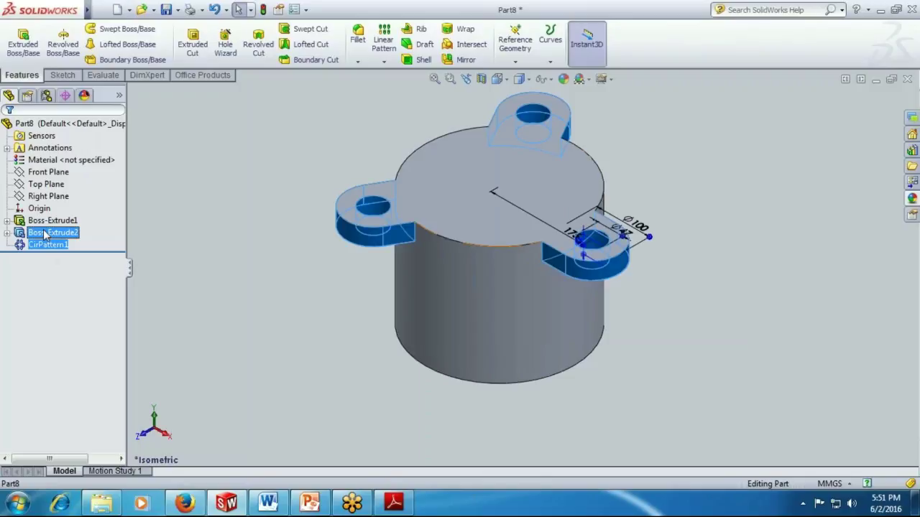
click(384, 61)
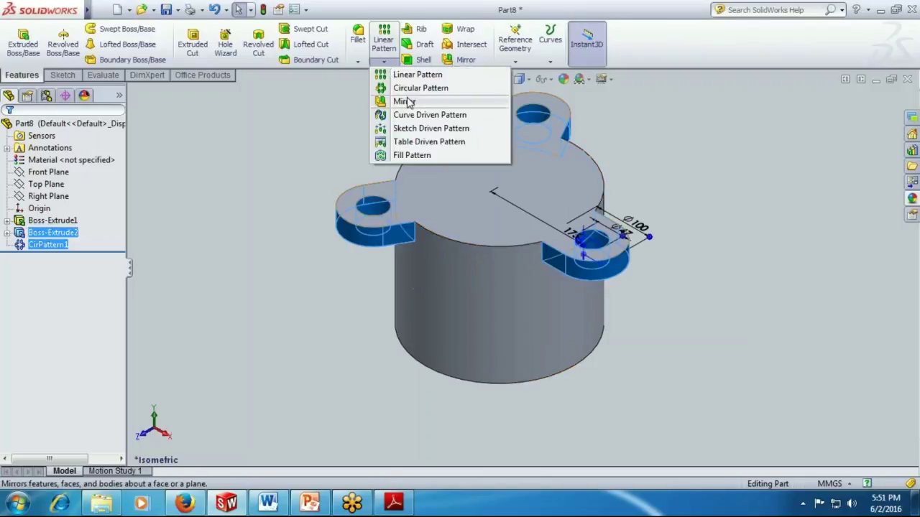
click(392, 99)
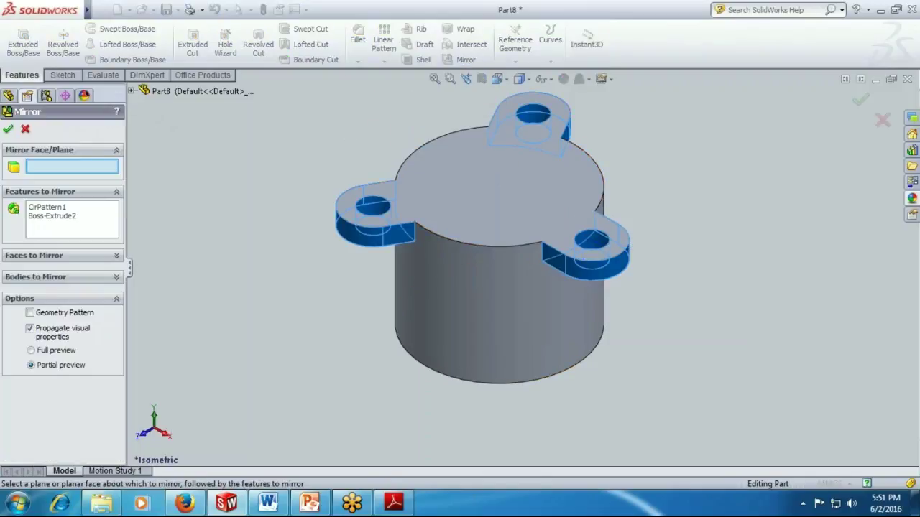
click(132, 91)
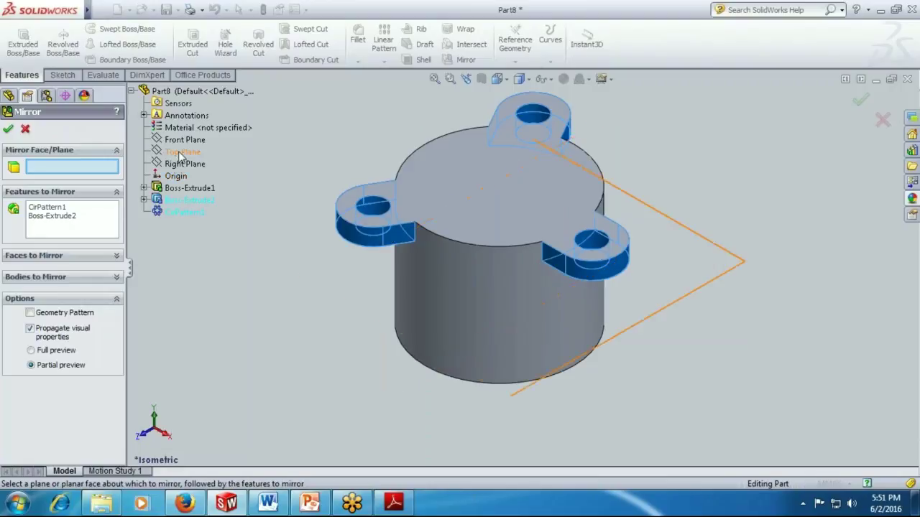
click(181, 153)
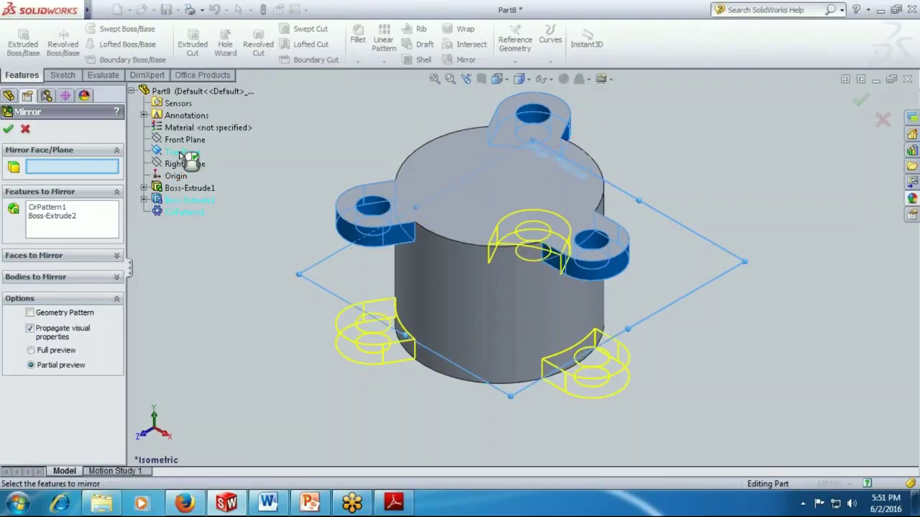
click(8, 130)
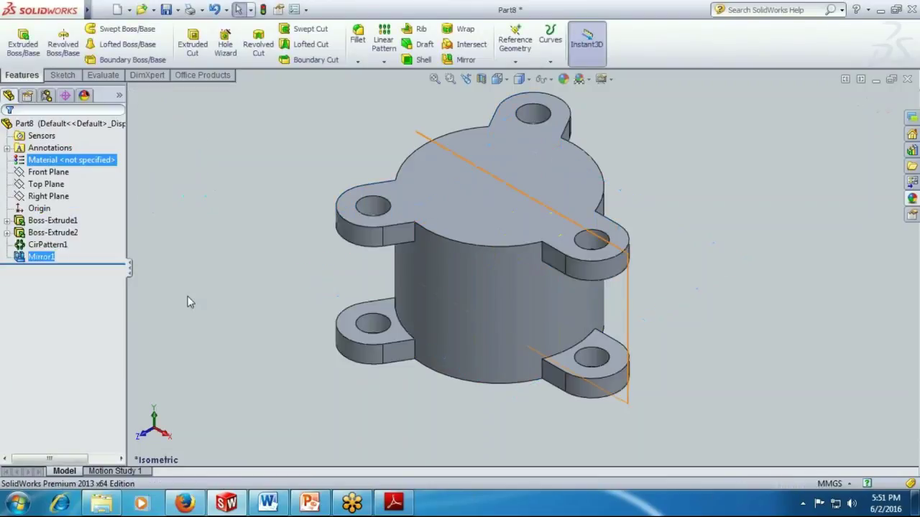
Inspect the upper and lower lugs on the cylinder from below, above and the sides.
key(Up)
key(Up)
key(Up)
key(Up)
key(Left)
key(Left)
key(Left)
key(Left)
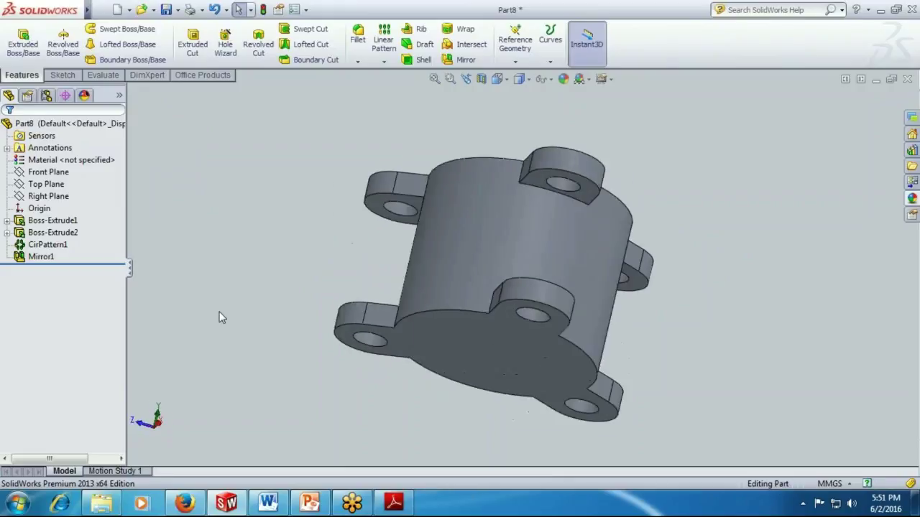
key(Down)
key(Down)
key(Down)
key(Left)
key(Left)
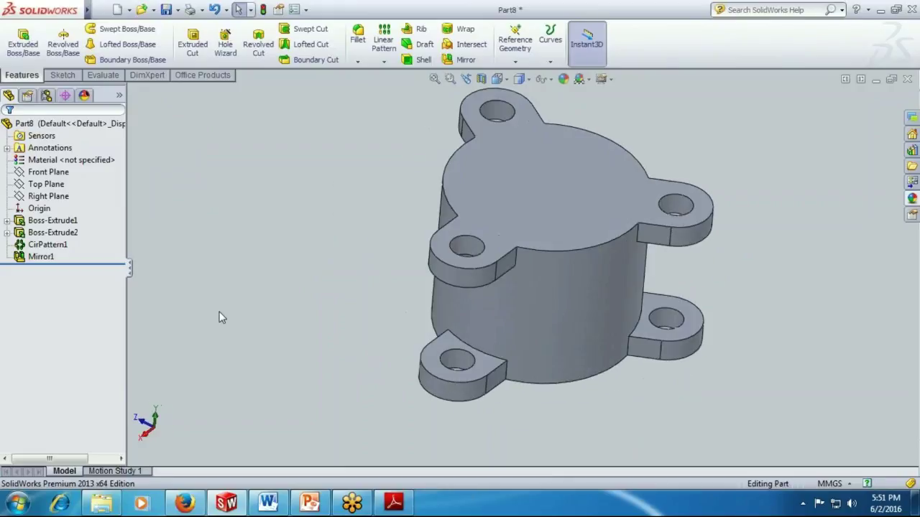
key(Right)
key(Right)
key(Right)
key(Right)
key(Right)
key(Left)
key(Left)
key(Left)
key(Up)
key(Up)
key(Up)
key(Up)
key(Up)
key(Up)
key(Up)
key(Up)
key(Up)
key(Up)
key(Up)
key(Up)
key(Up)
key(Up)
key(Up)
key(Up)
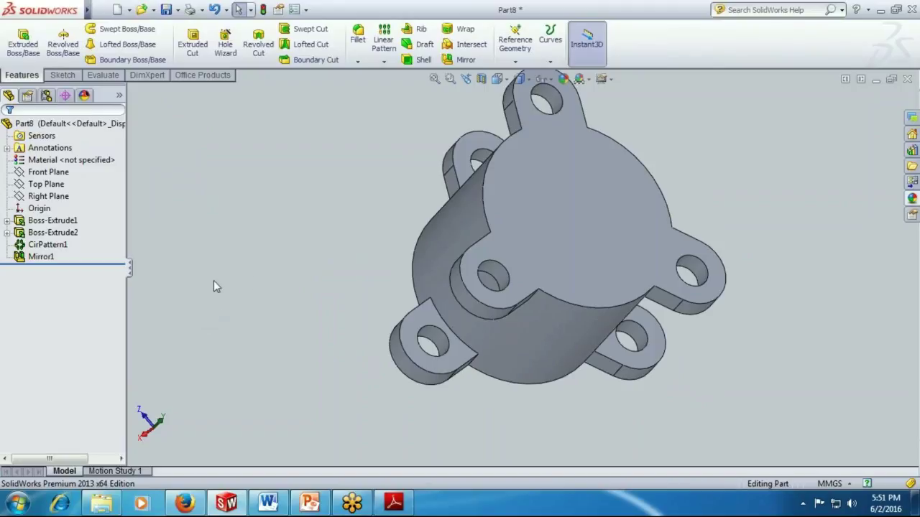
key(Up)
key(Up)
key(Up)
key(Up)
key(Up)
key(Up)
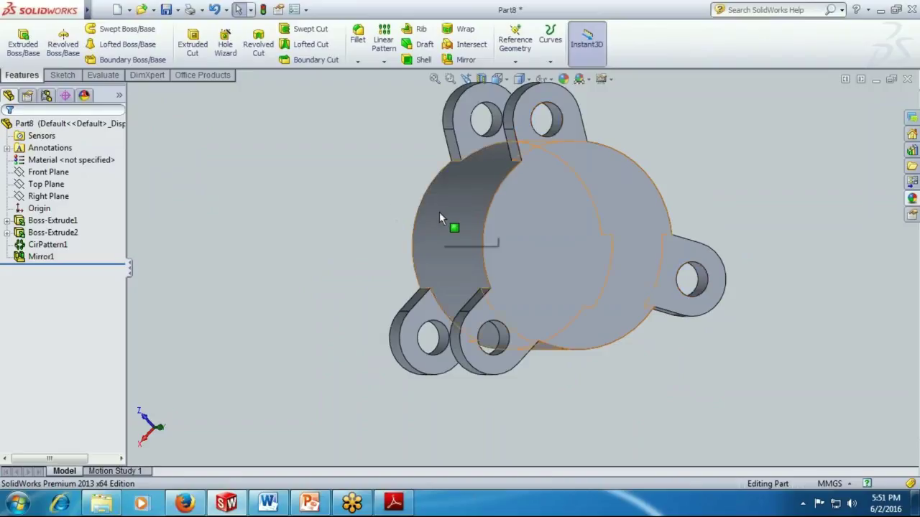
Check the side flange's offset dimension in the PDF's top view and compare the Front and Right Planes as possible references.
click(394, 502)
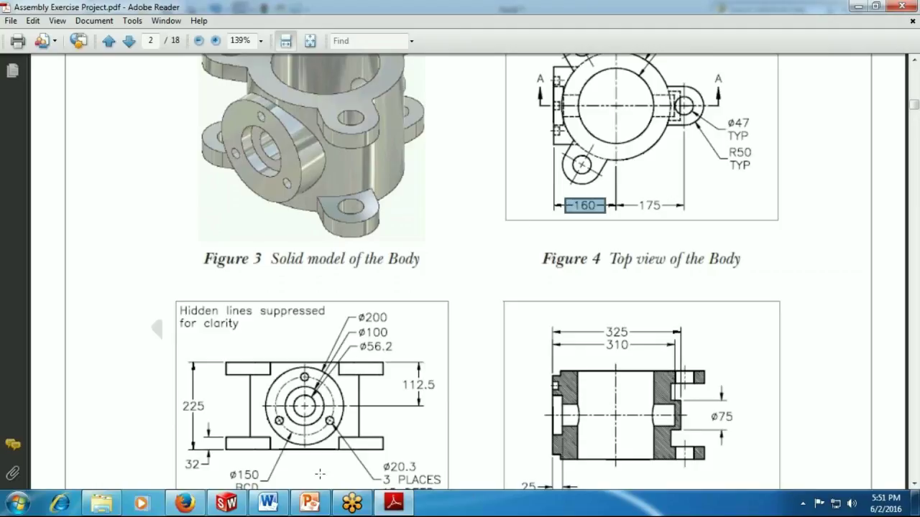
click(226, 503)
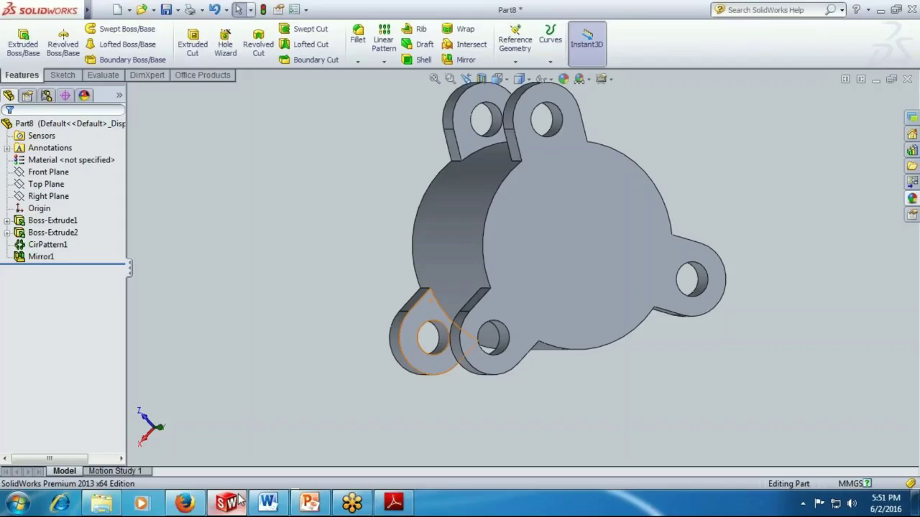
click(40, 175)
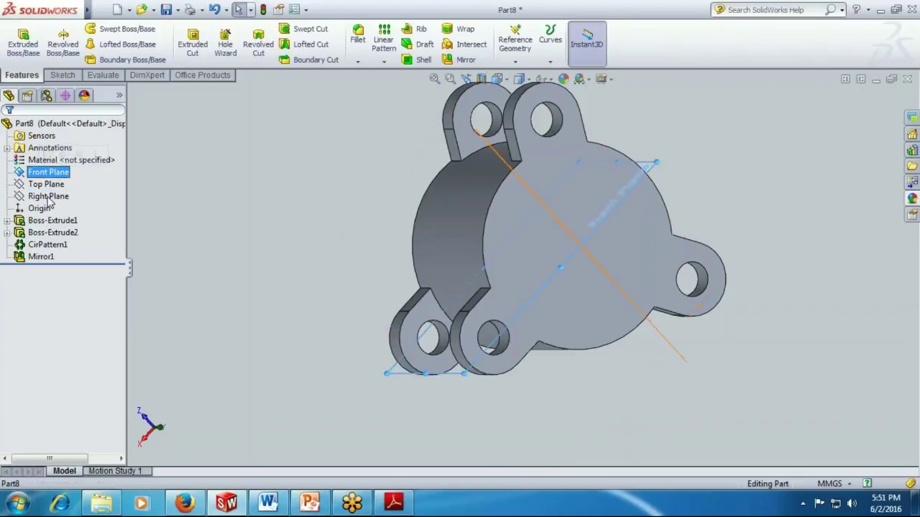
click(49, 198)
middle_drag(352, 204, 270, 156)
click(270, 156)
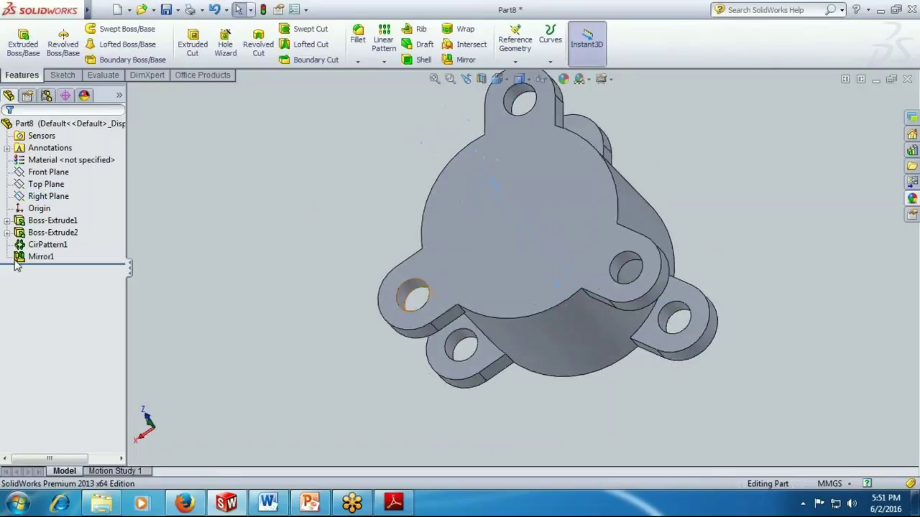
click(42, 256)
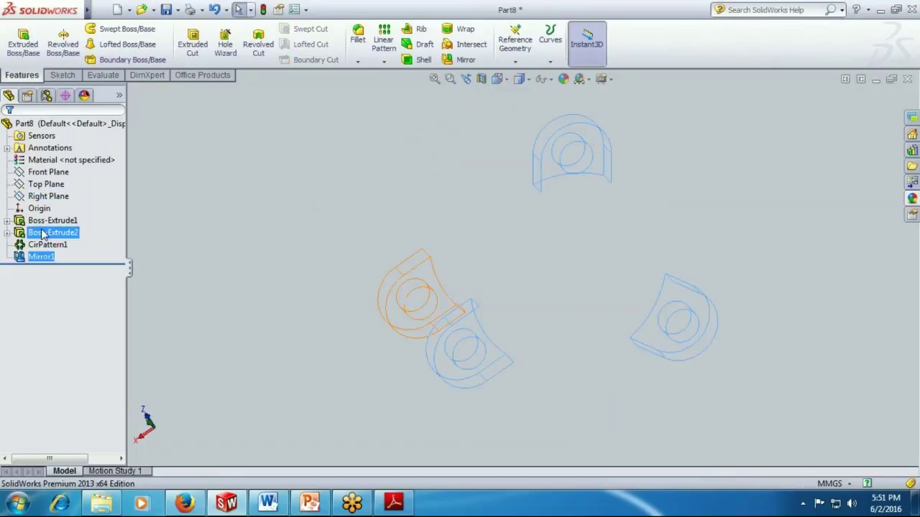
click(41, 232)
click(158, 253)
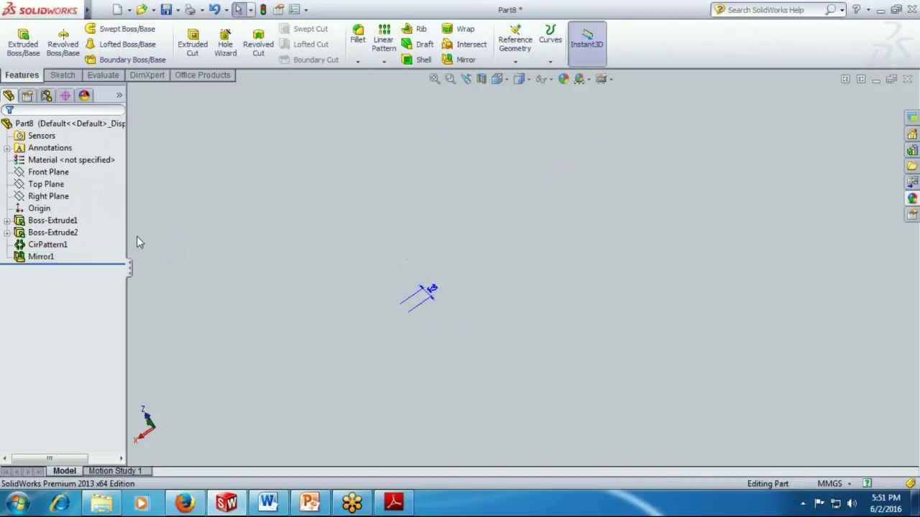
click(227, 213)
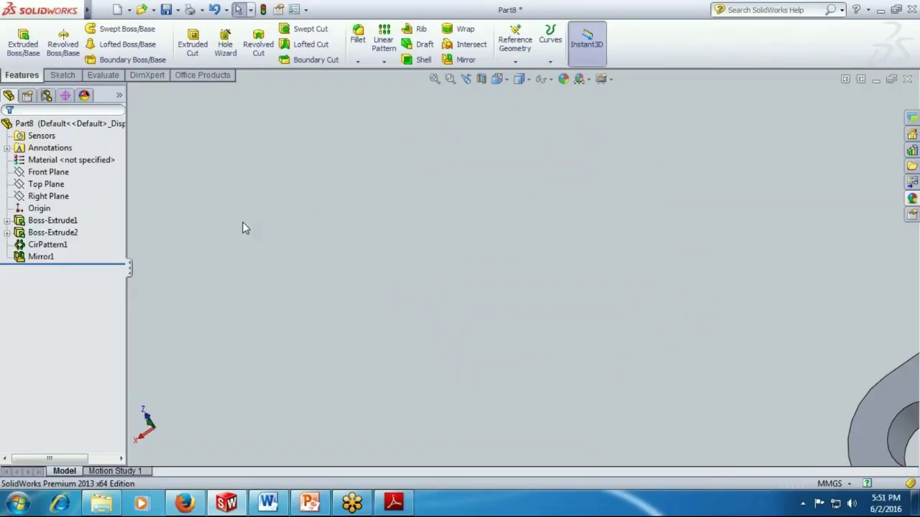
key(f)
middle_drag(294, 248, 360, 189)
right_click(360, 188)
click(124, 249)
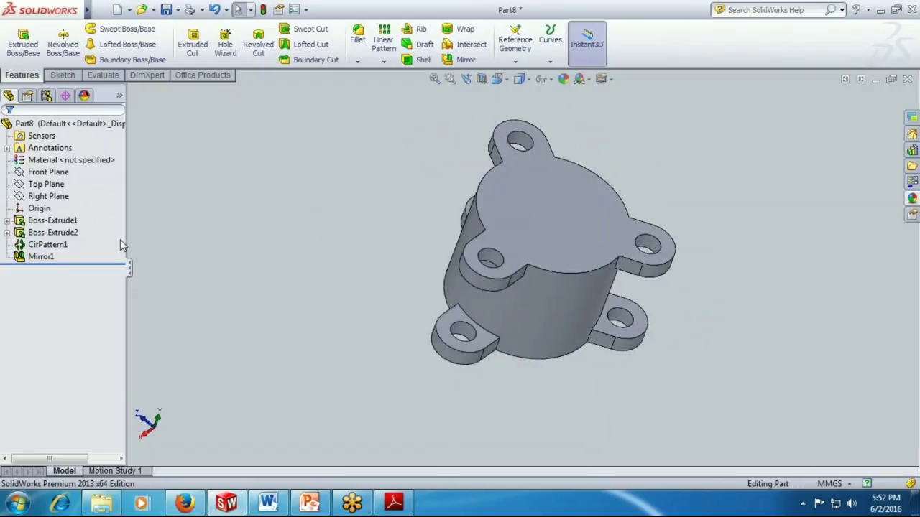
Create a reference plane offset 160 mm from the Right Plane with the offset direction flipped.
click(43, 256)
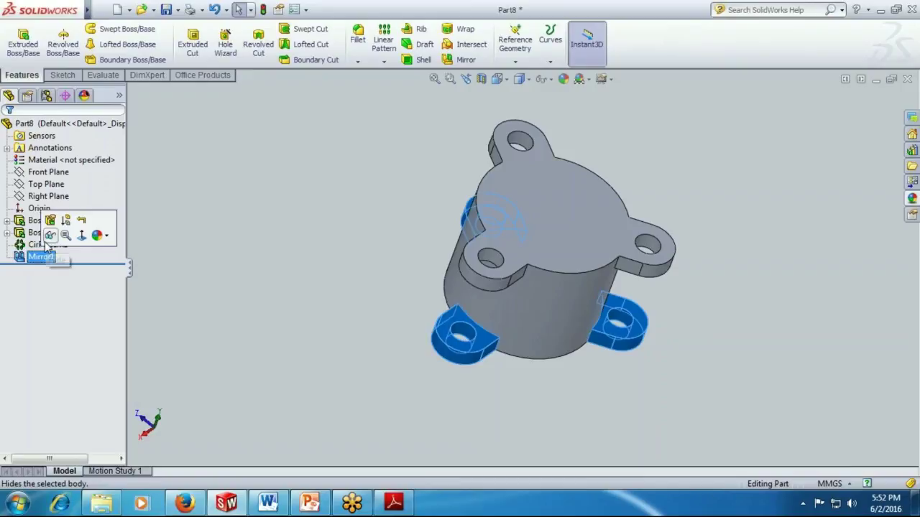
click(50, 232)
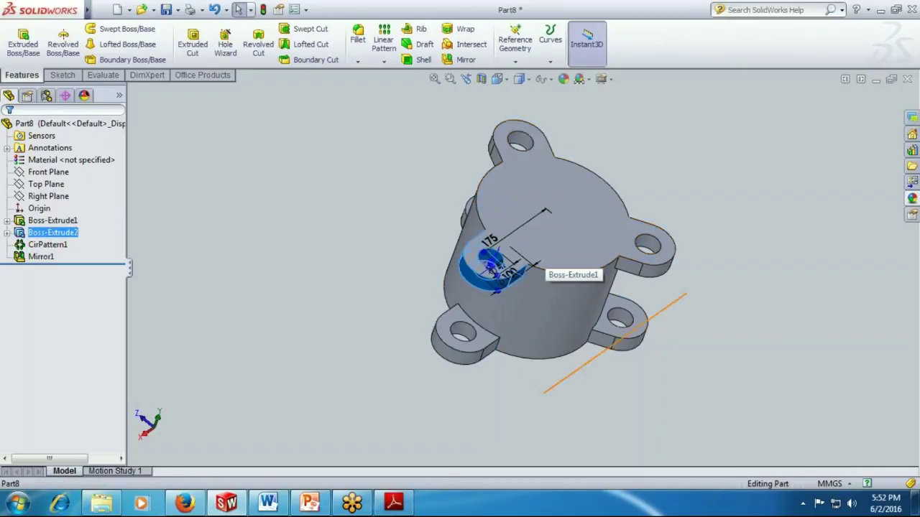
ctrl+click(45, 172)
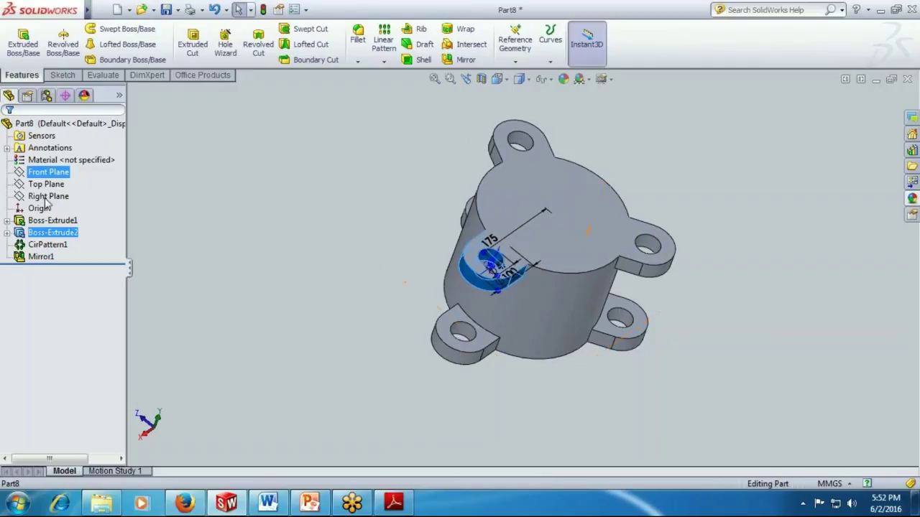
click(48, 199)
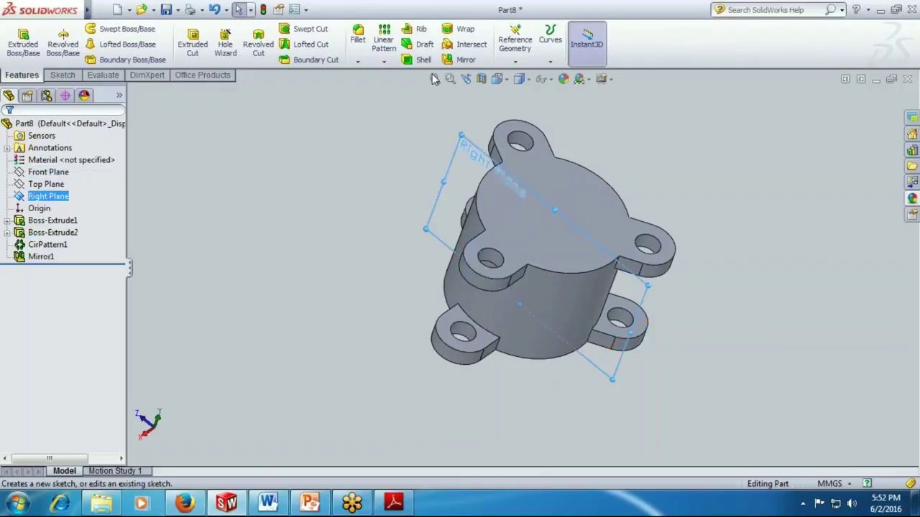
click(515, 45)
click(527, 127)
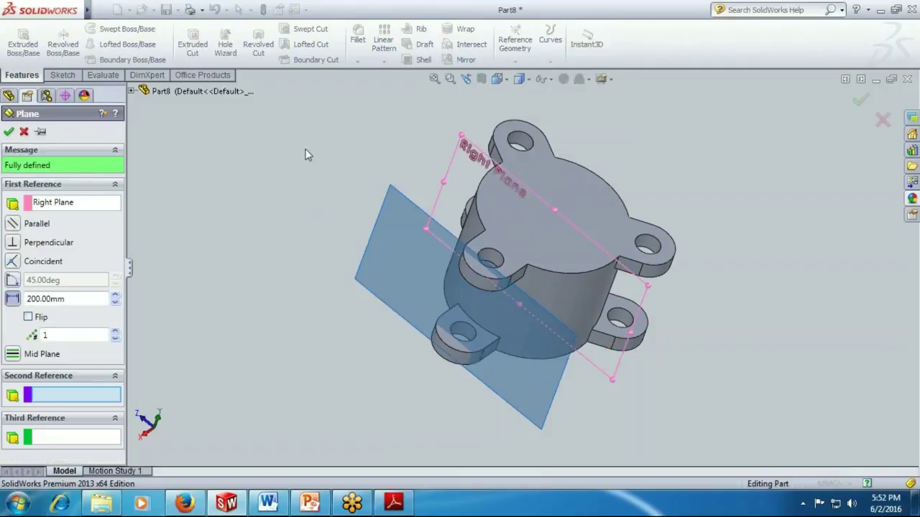
click(28, 317)
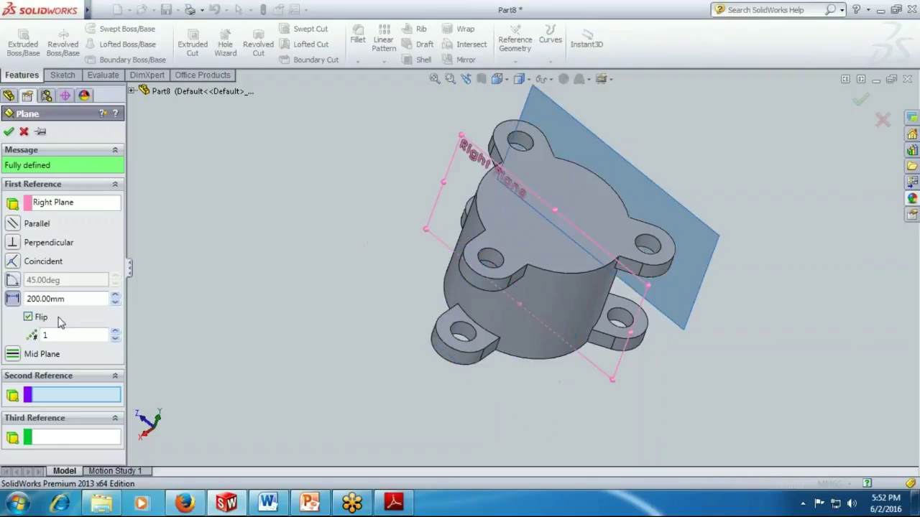
double_click(44, 299)
text(1)
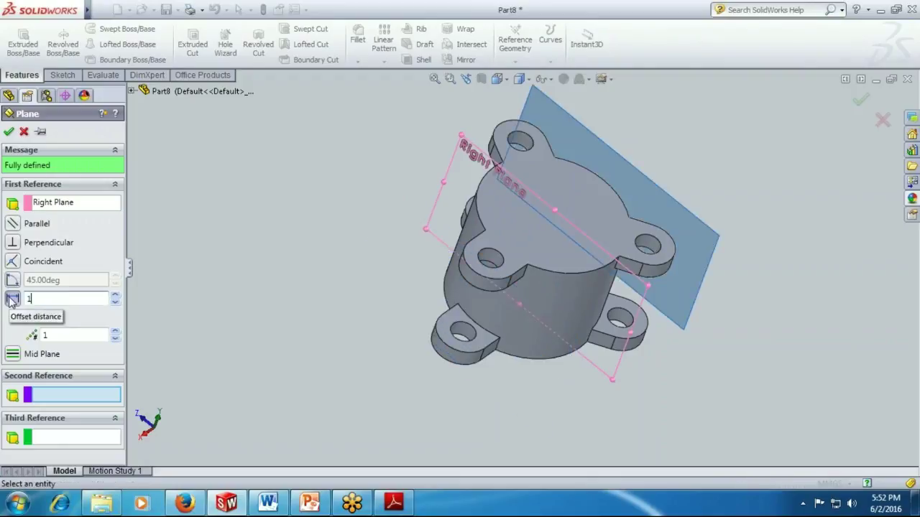
text(60)
key(Return)
click(9, 131)
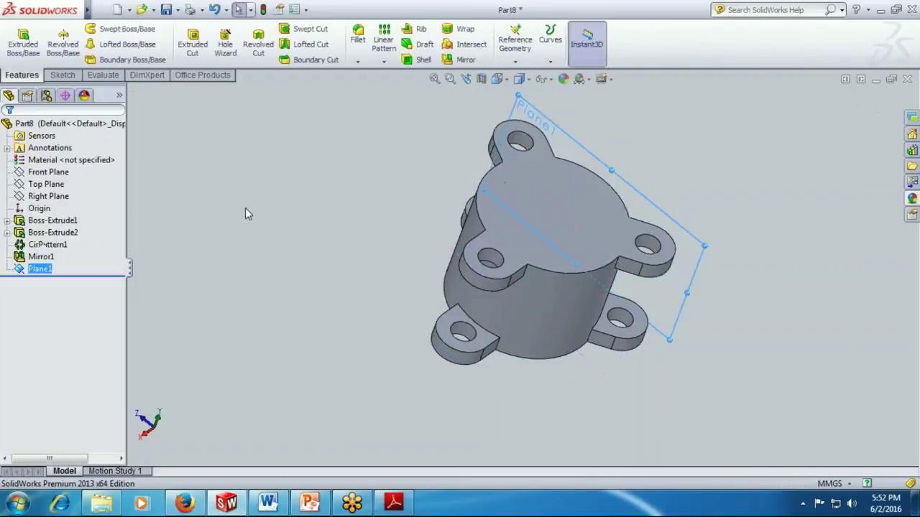
Start a sketch on the 160 mm offset plane and draw an origin-centred circle about 190 mm in diameter.
click(705, 253)
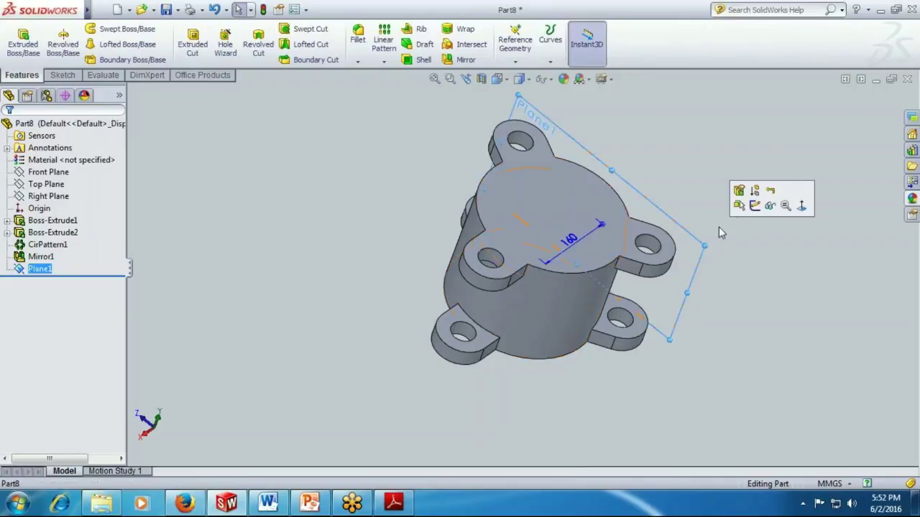
click(752, 189)
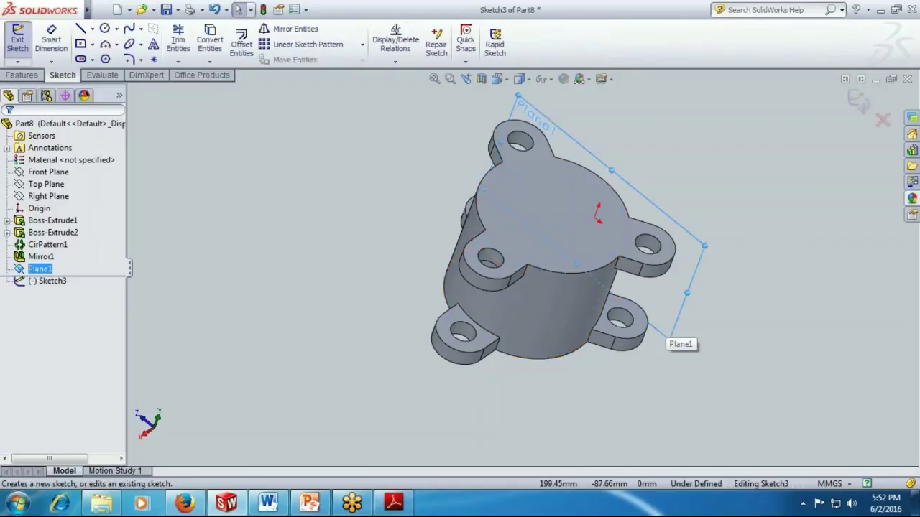
key(ctrl+8)
key(ctrl+8)
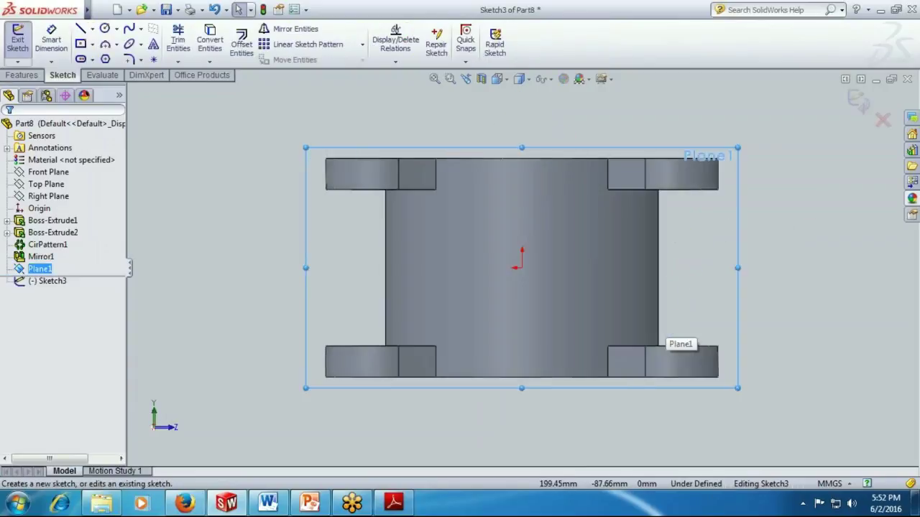
click(200, 211)
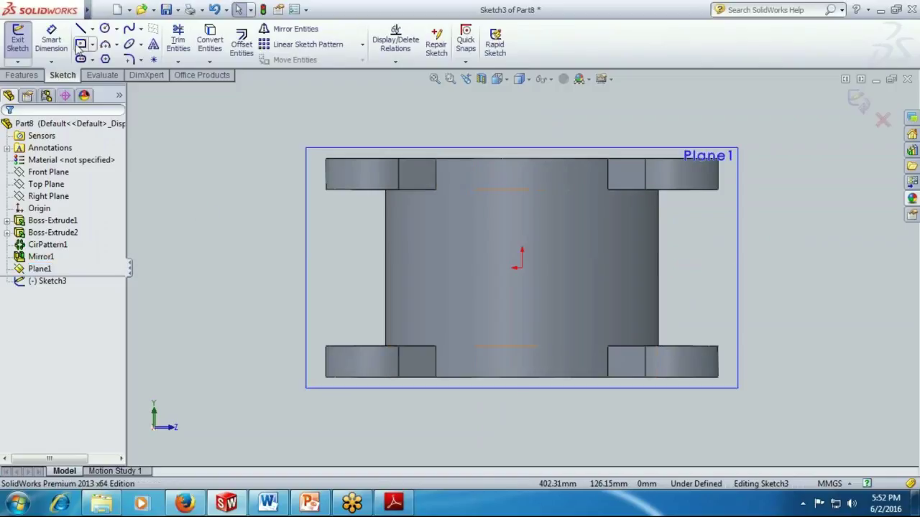
click(104, 29)
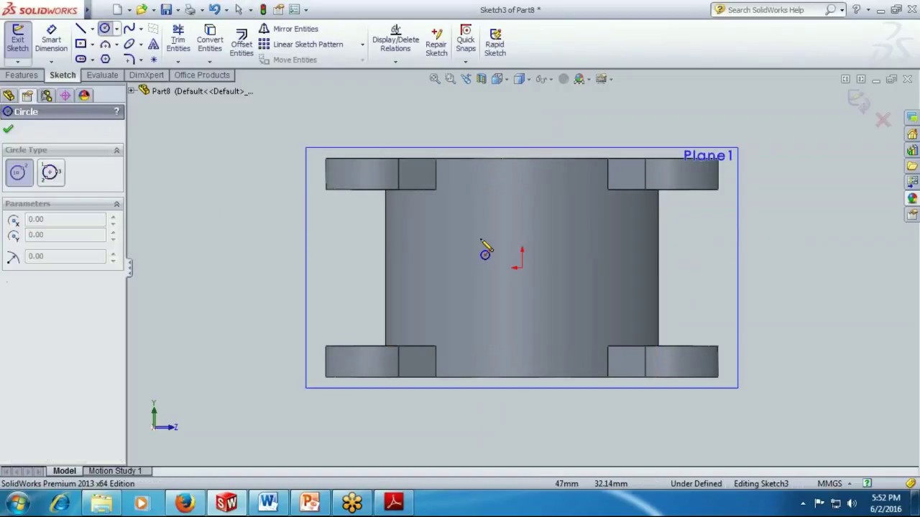
click(518, 267)
click(521, 175)
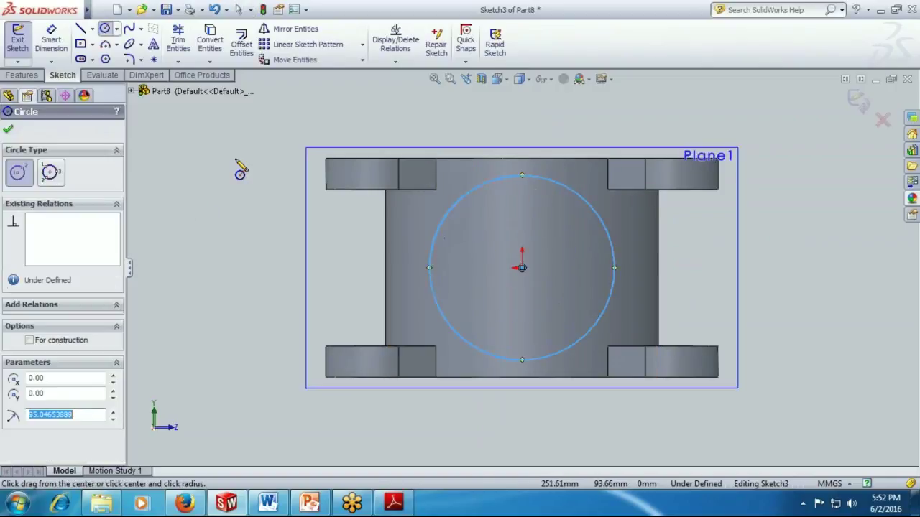
Dimension the circle's diameter at 200 mm, checking the PDF for the flange size, and finish the sketch.
click(51, 40)
click(451, 207)
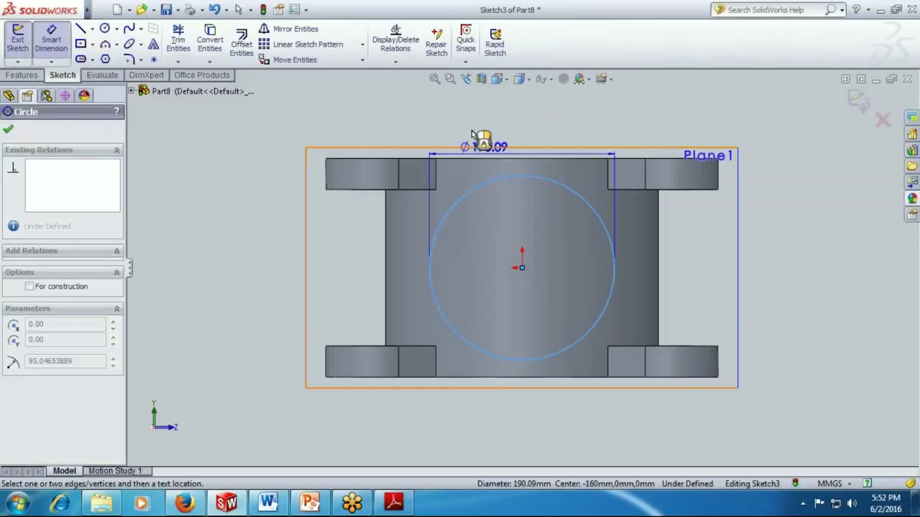
click(468, 198)
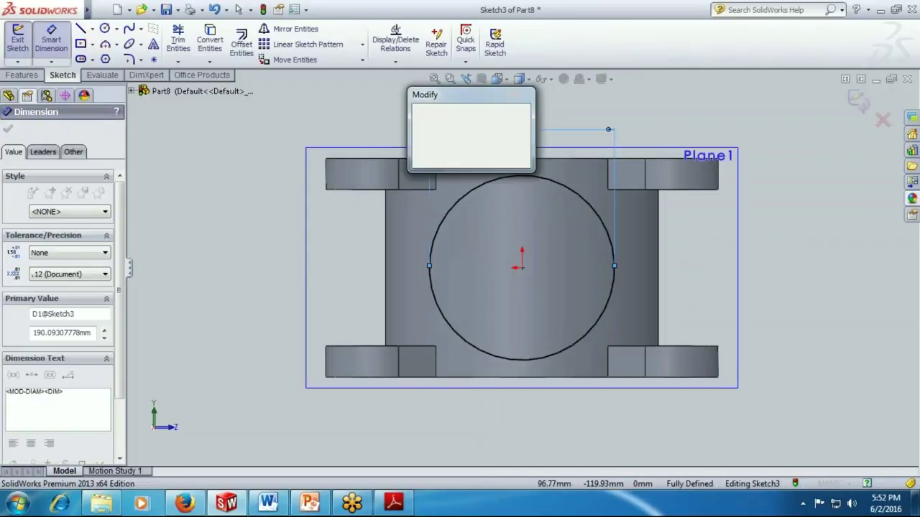
click(393, 503)
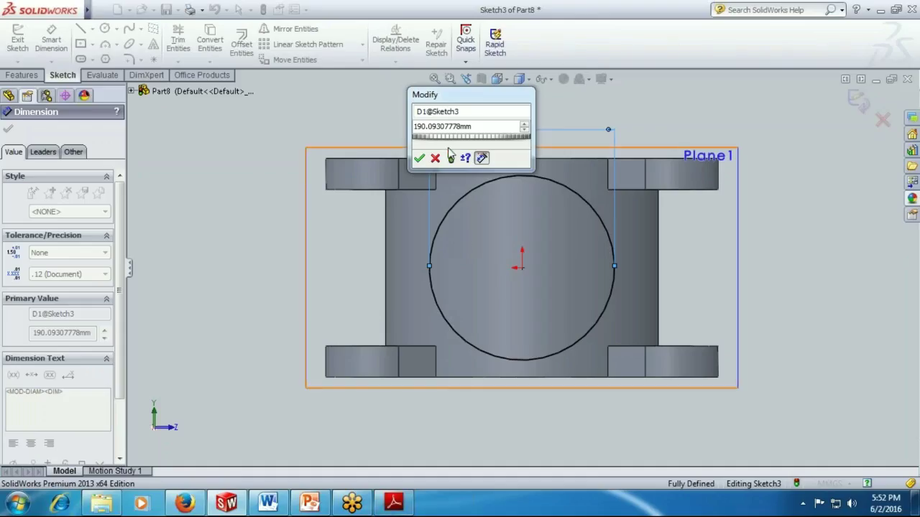
drag(487, 126, 293, 134)
text(200)
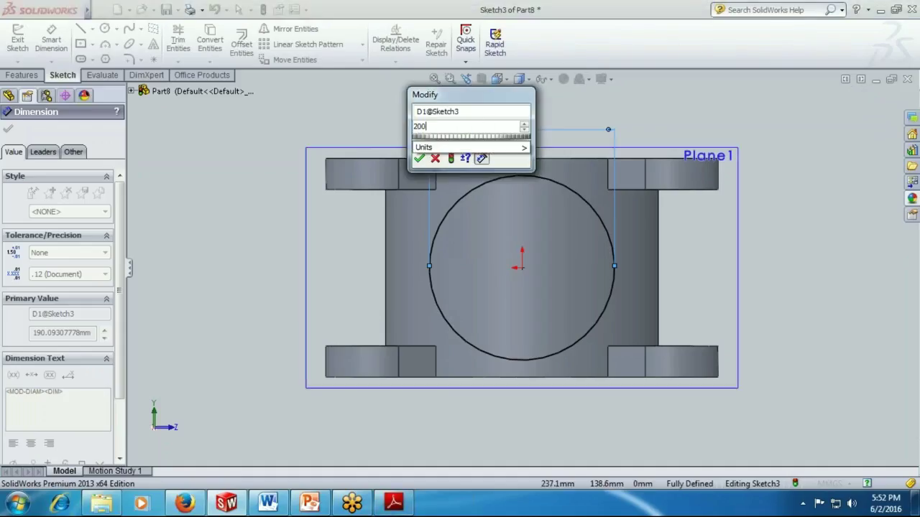
key(Return)
click(215, 126)
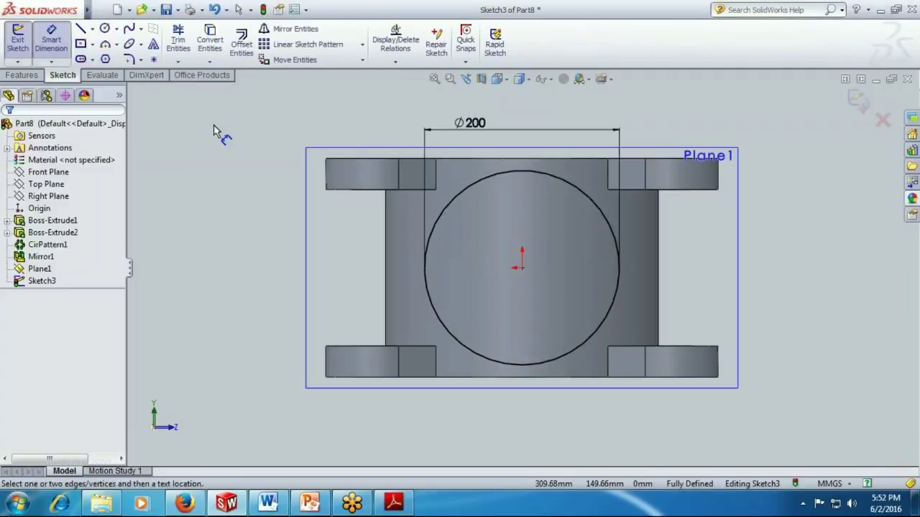
click(17, 40)
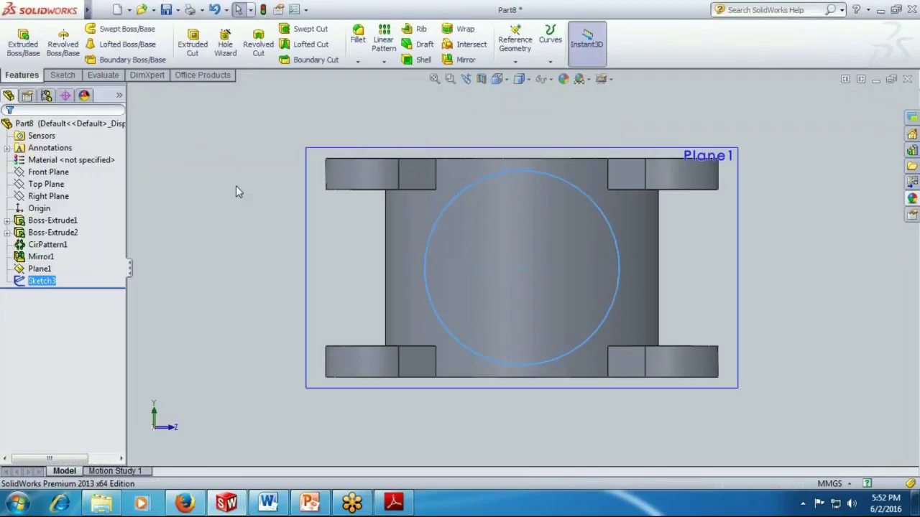
Extrude the 200 mm flange circle as a boss with the Up To Next end condition toward the cylinder.
key(ctrl+7)
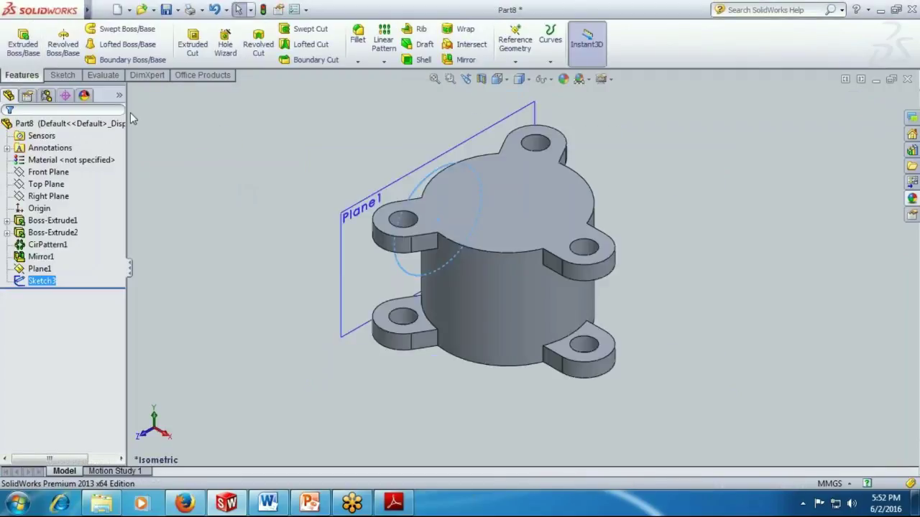
click(23, 43)
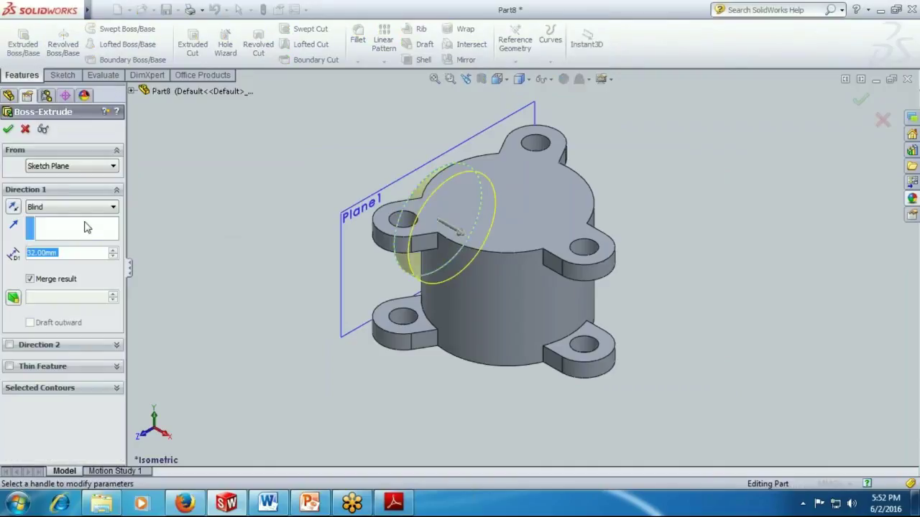
click(56, 207)
click(52, 238)
click(8, 129)
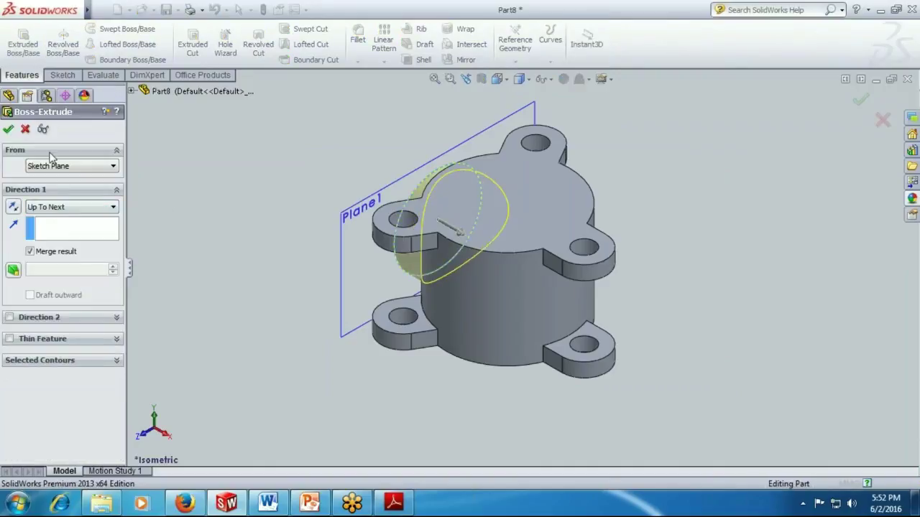
Inspect the new side flange and its junction with the cylinder from the side, above and the lug end.
key(Right)
key(Right)
key(Right)
key(Right)
key(Right)
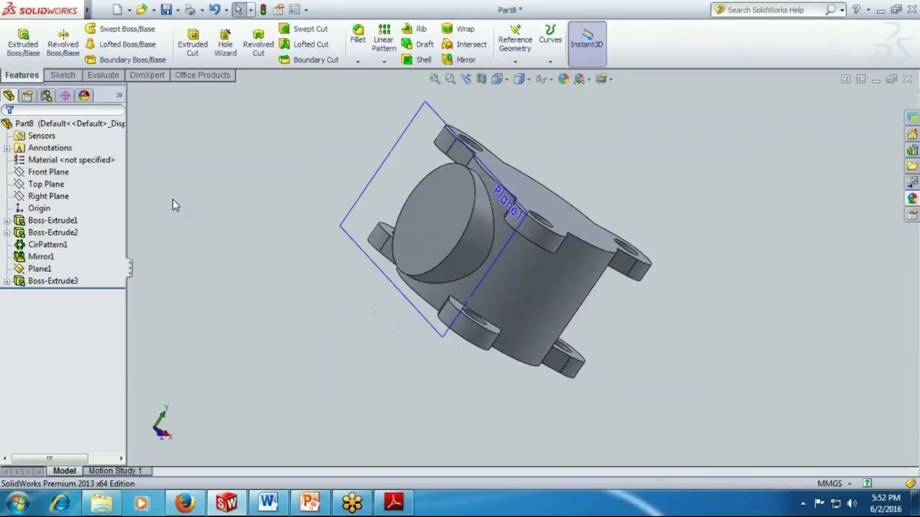
key(Down)
key(Left)
key(Left)
key(Left)
key(Down)
key(Down)
key(Down)
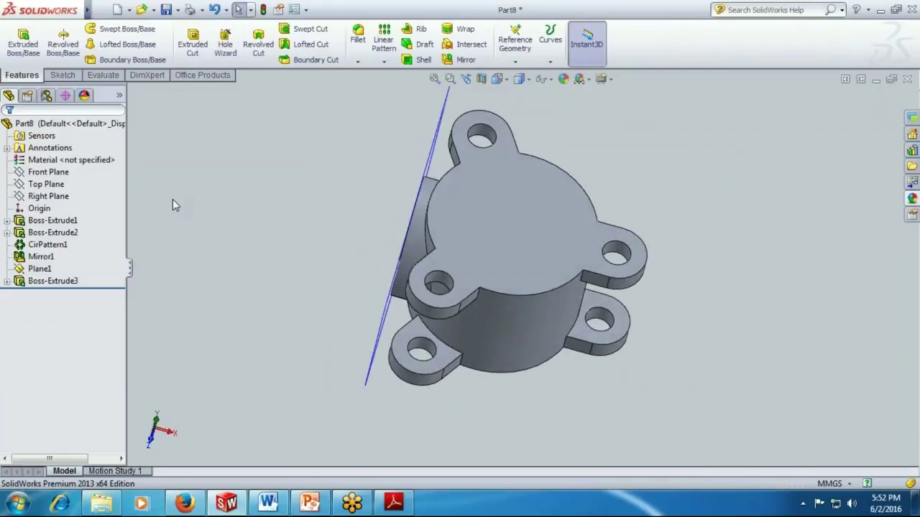
key(Right)
key(Left)
key(Left)
key(Left)
key(Left)
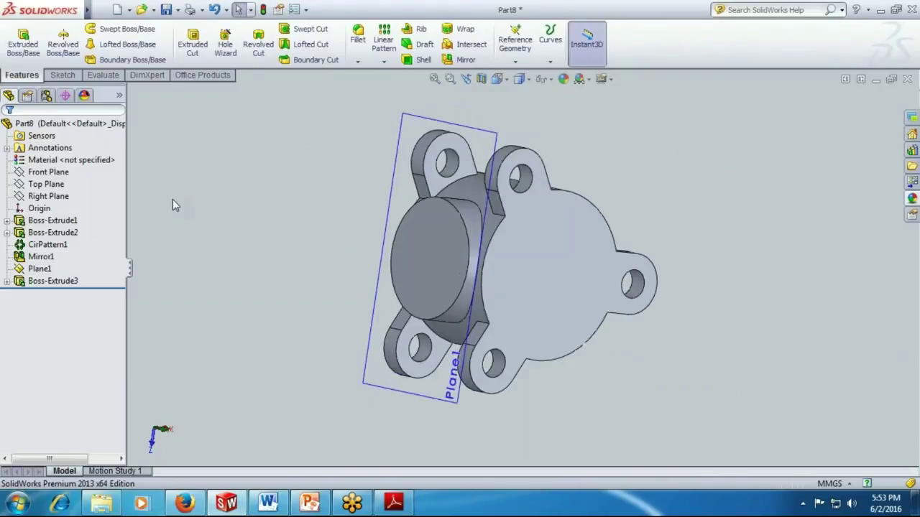
key(Left)
key(Left)
key(Left)
key(Left)
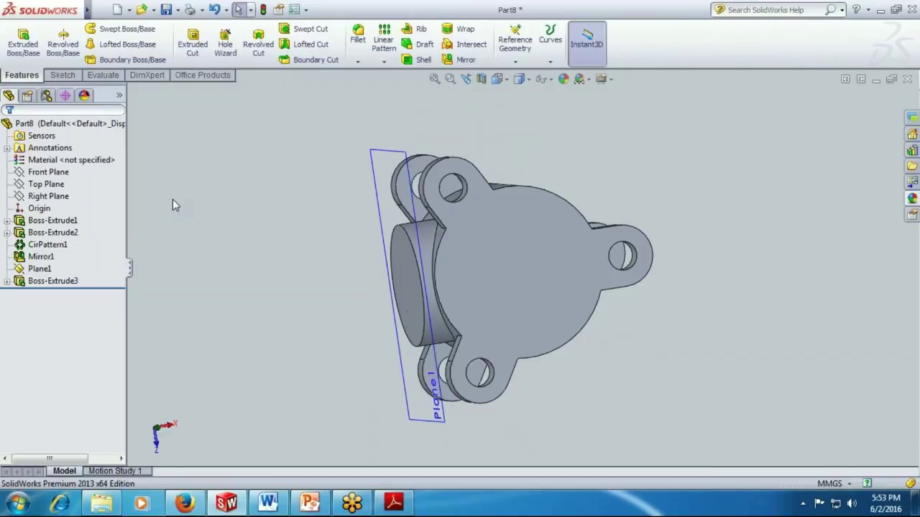
Start a sketch on the side flange's flat outer face and draw an origin-centred circle about 150 mm in diameter.
click(437, 279)
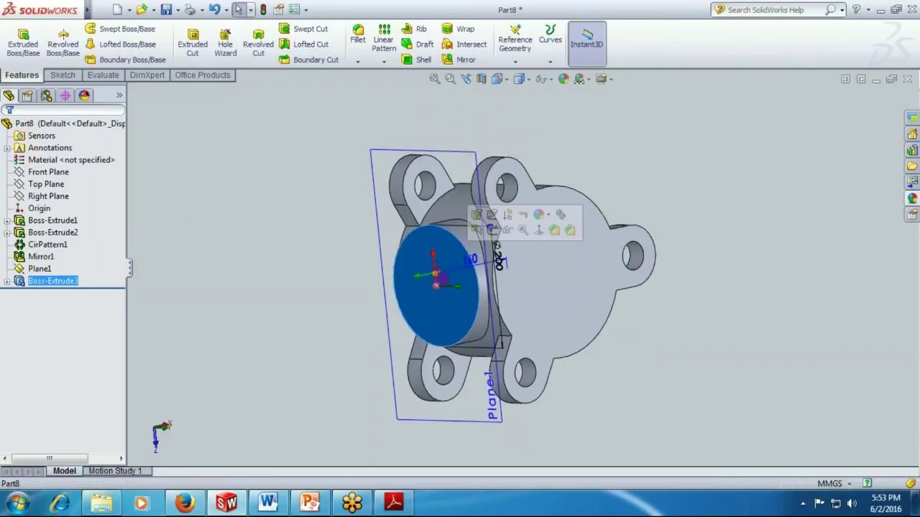
click(492, 229)
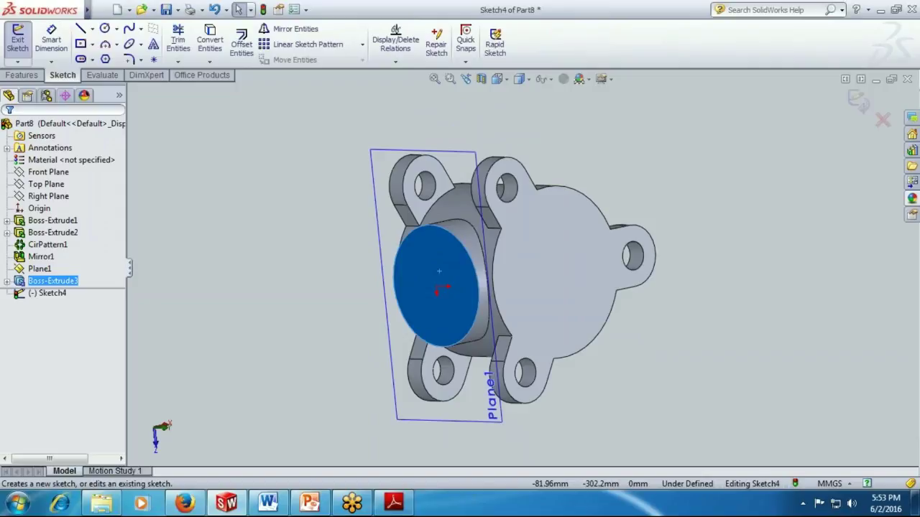
key(ctrl+8)
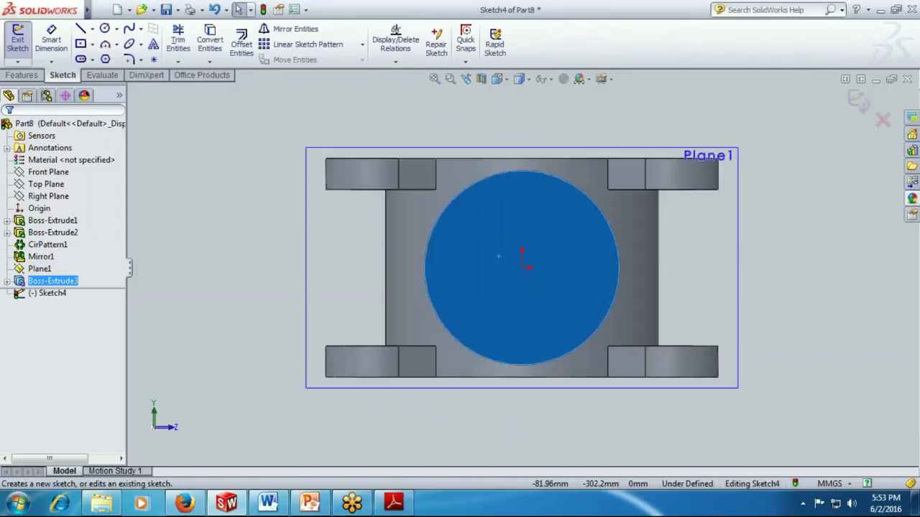
click(189, 136)
click(104, 28)
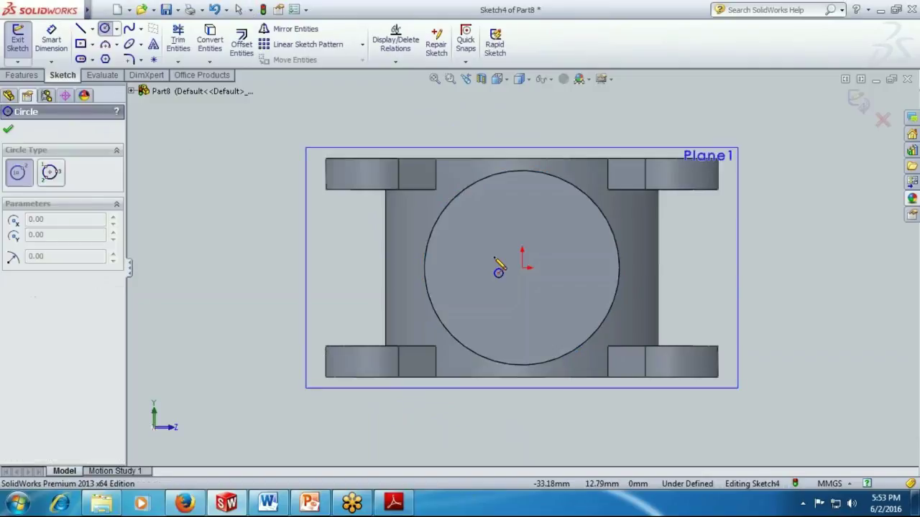
click(522, 267)
click(526, 209)
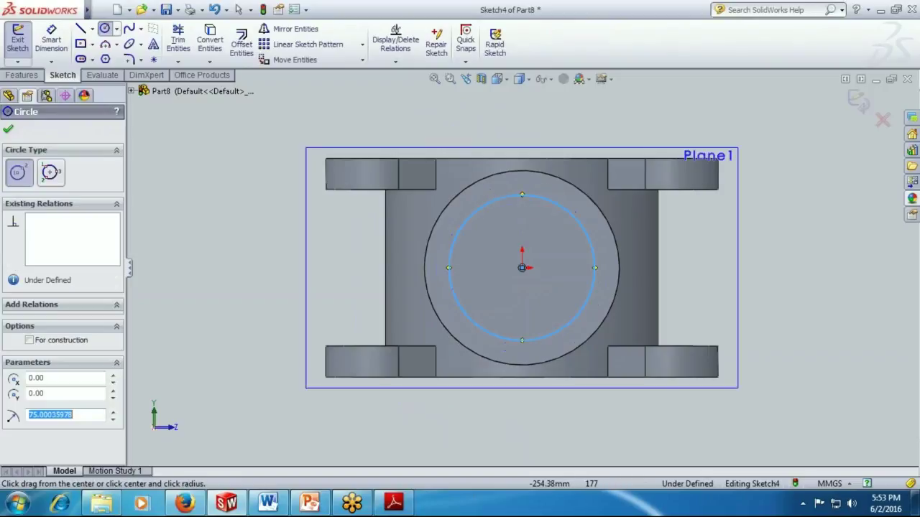
Dimension the inner circle's diameter at 150 mm and convert it to construction geometry as the bolt circle.
click(51, 40)
click(488, 209)
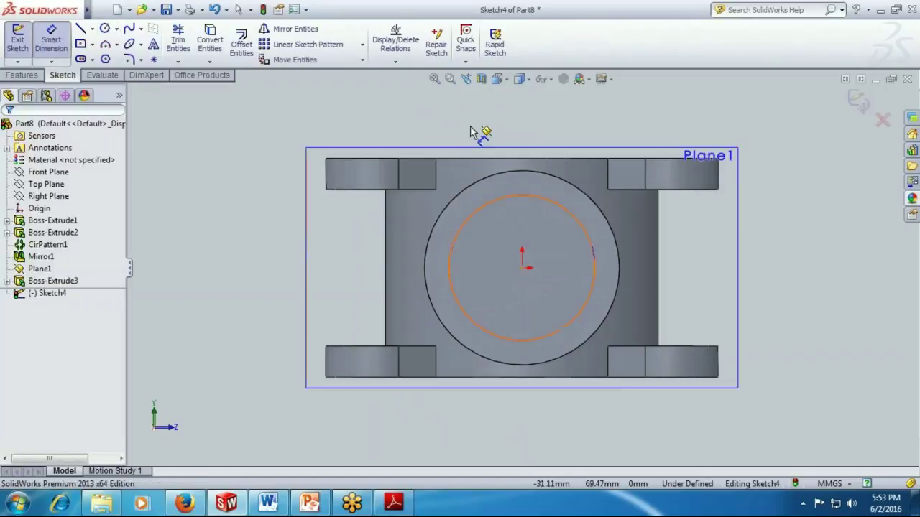
click(471, 118)
text(150.00mm)
key(Return)
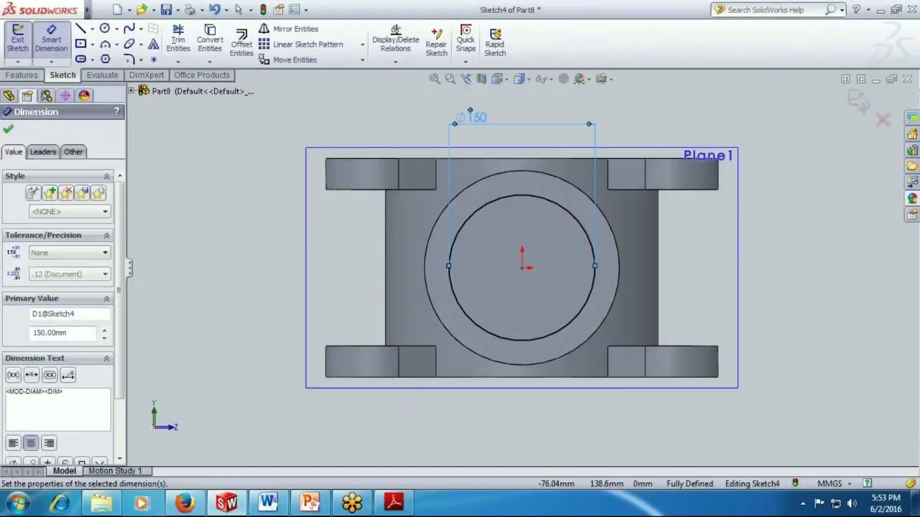
click(493, 202)
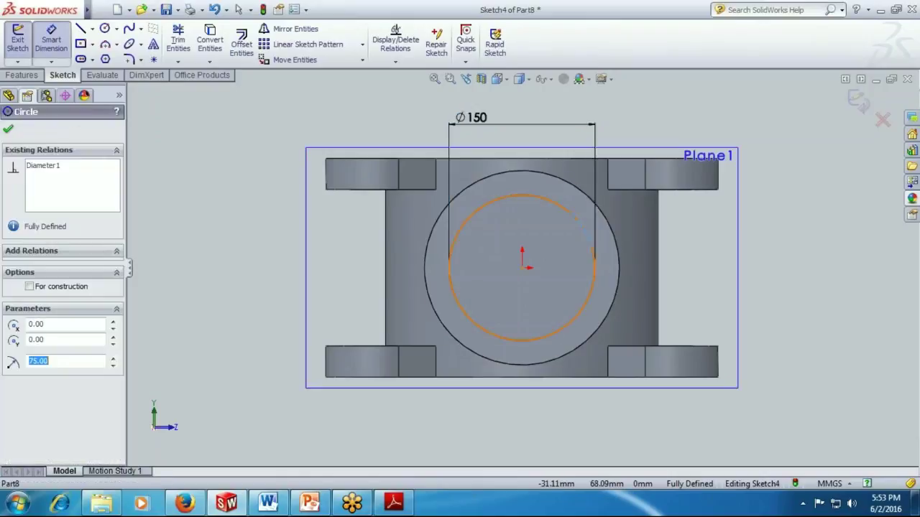
click(29, 306)
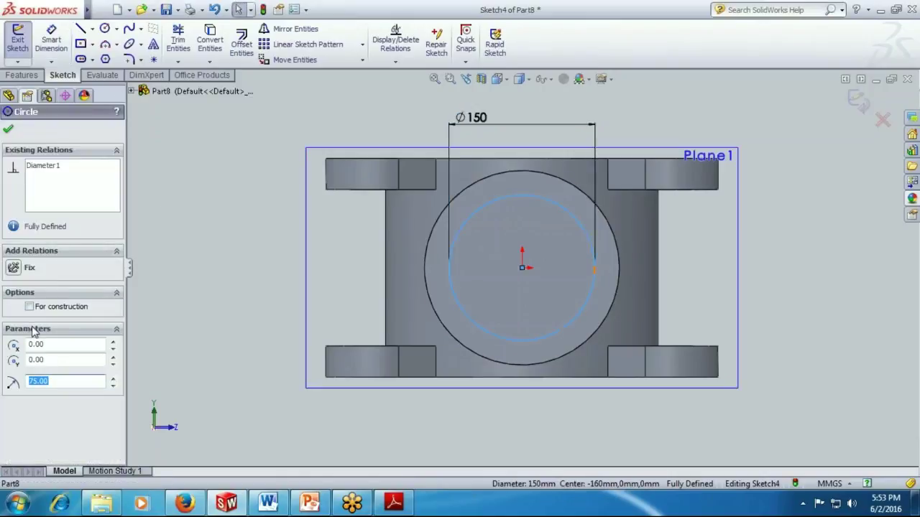
click(8, 128)
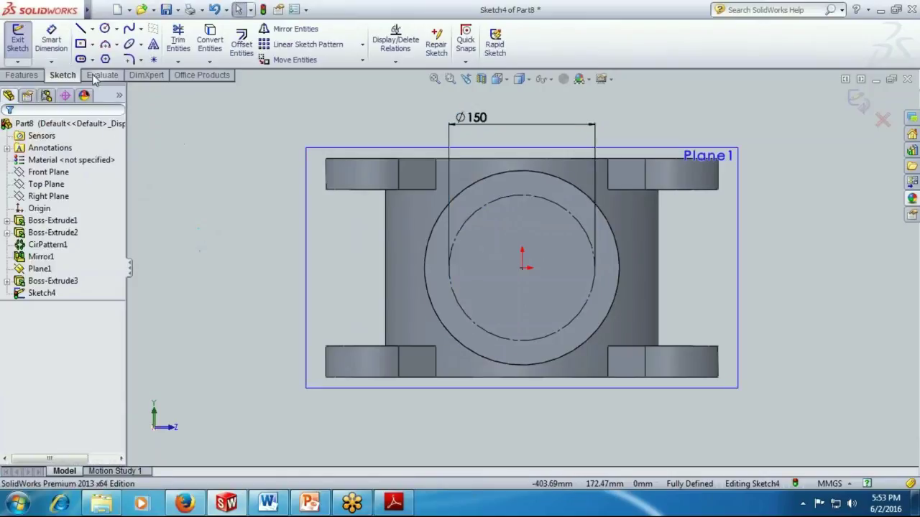
Sketch a hole circle about 35 mm in diameter at the bolt circle's top quadrant and place its diameter dimension.
click(104, 28)
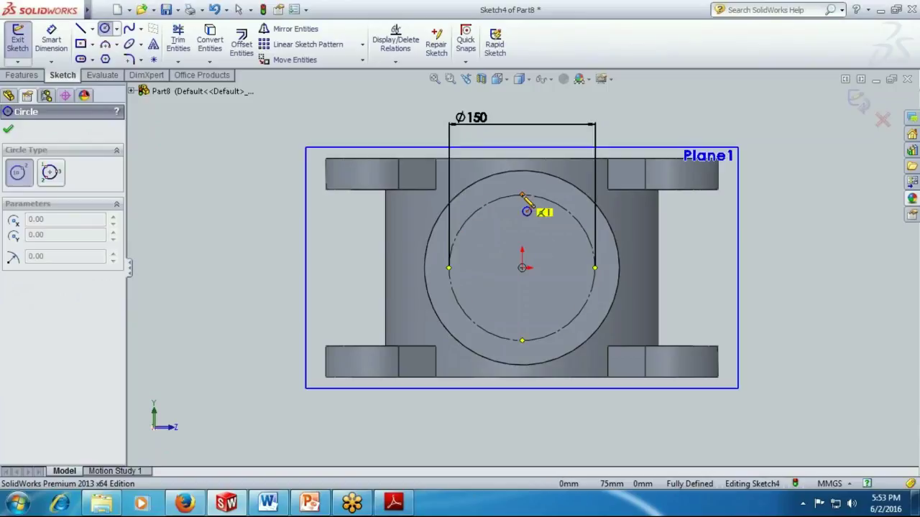
drag(521, 194, 538, 194)
click(51, 40)
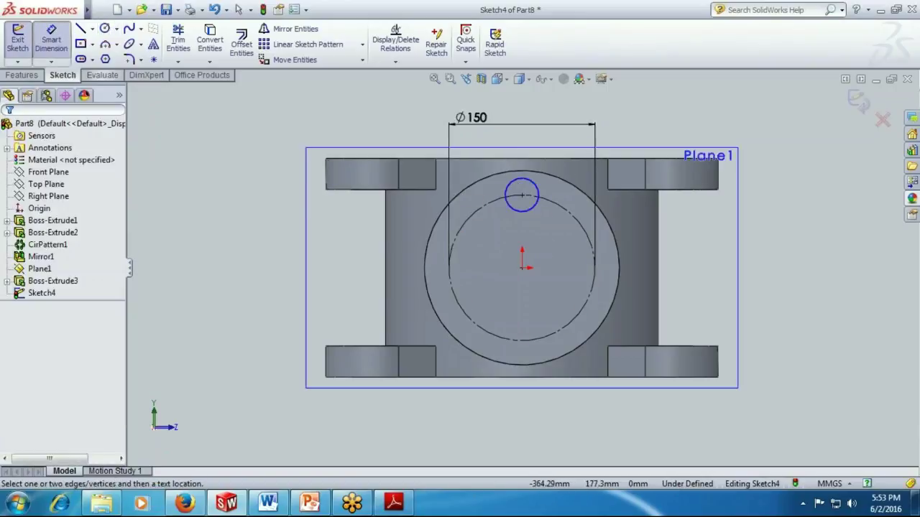
click(532, 183)
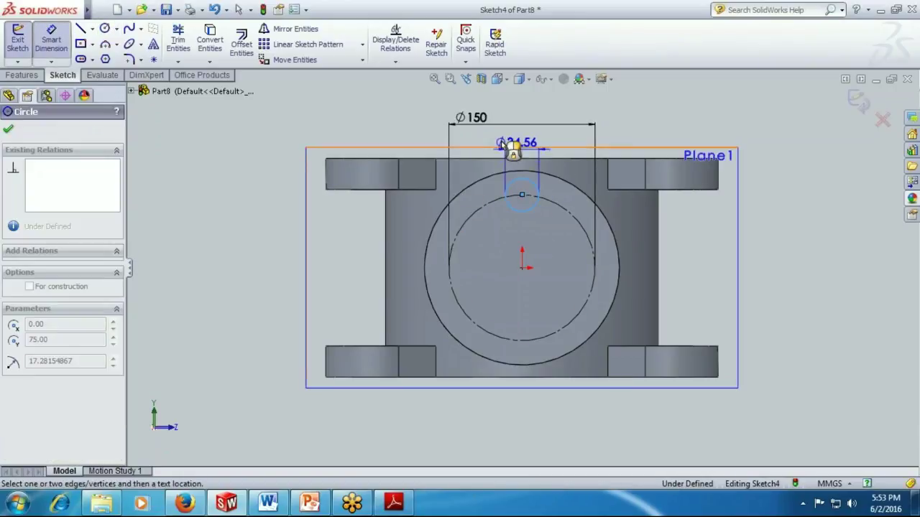
click(512, 147)
Check the bolt-hole callout in the PDF's left side view, set the hole circle's diameter to 20.3 mm and close the sketch.
click(407, 505)
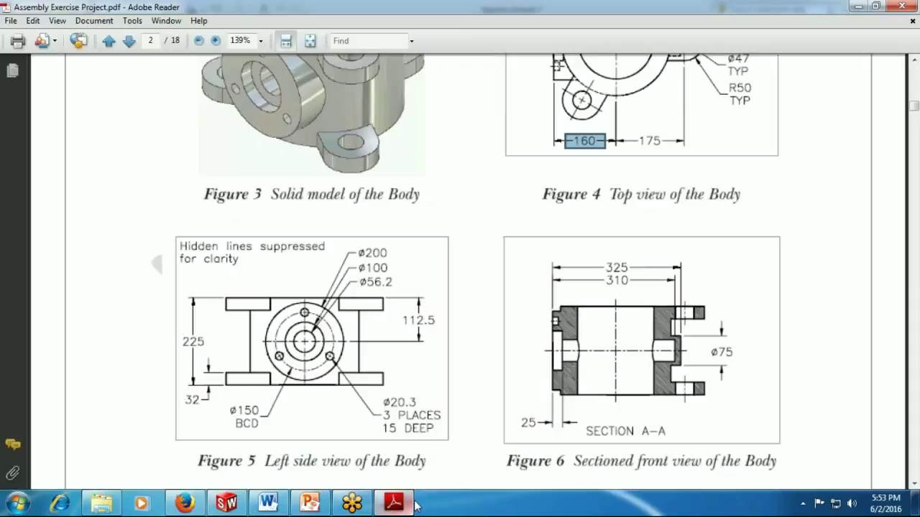
scroll(518, 180, up, 2)
scroll(612, 263, down, 2)
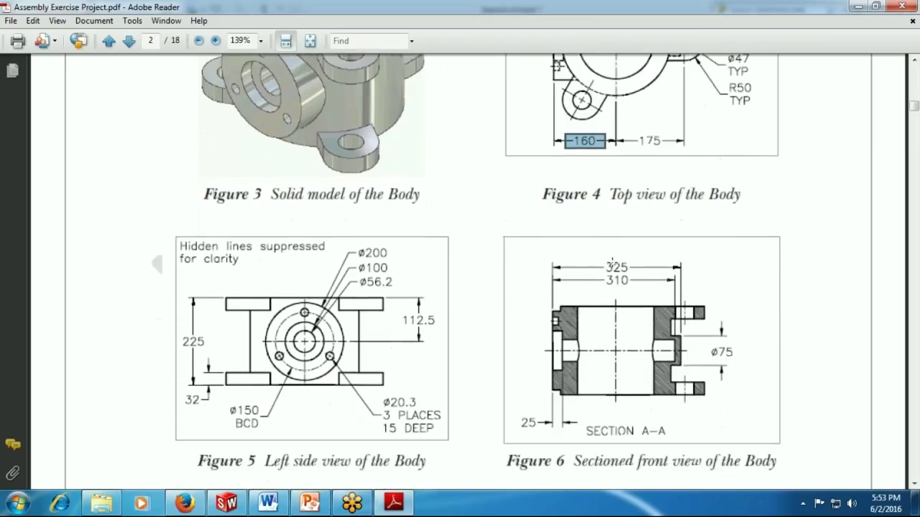
scroll(563, 372, up, 3)
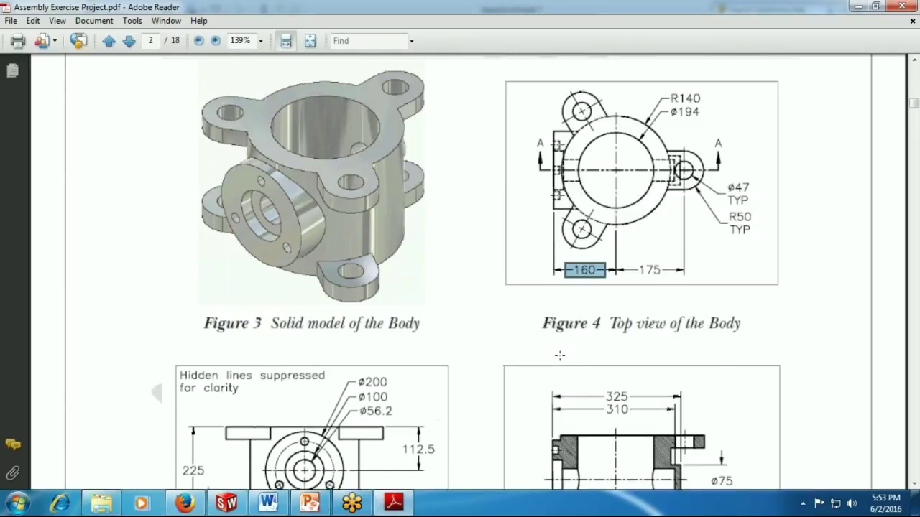
scroll(768, 271, down, 3)
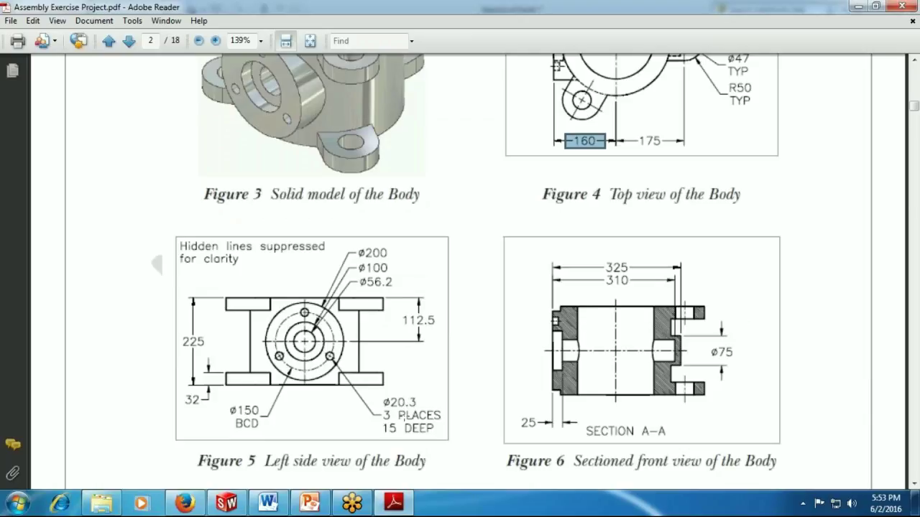
click(391, 503)
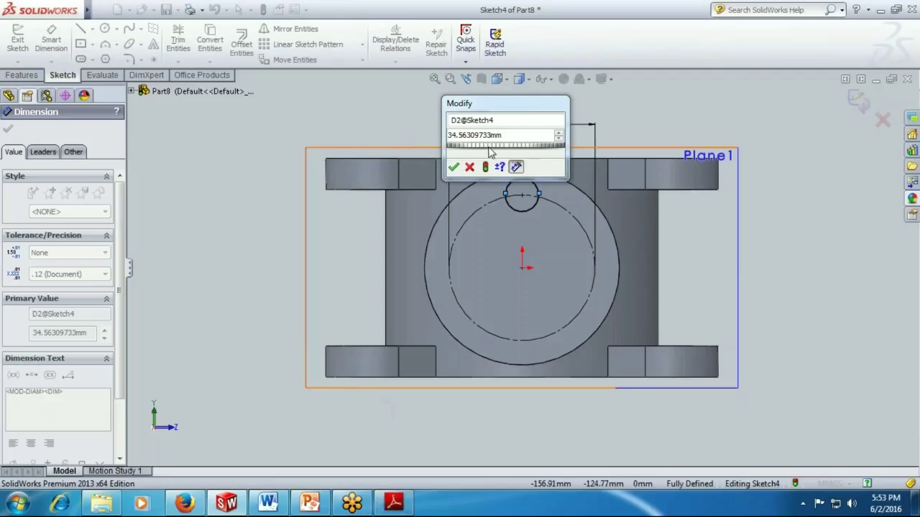
click(515, 135)
text(20.3)
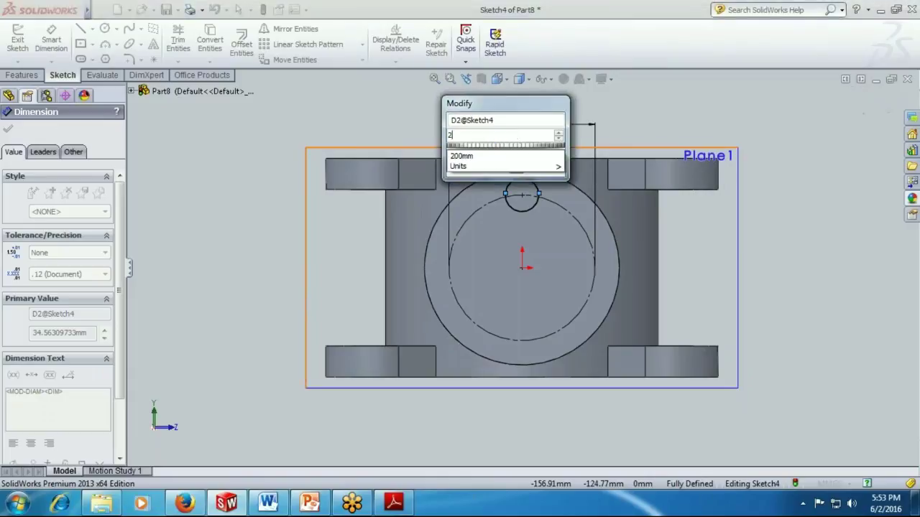
key(Return)
key(Escape)
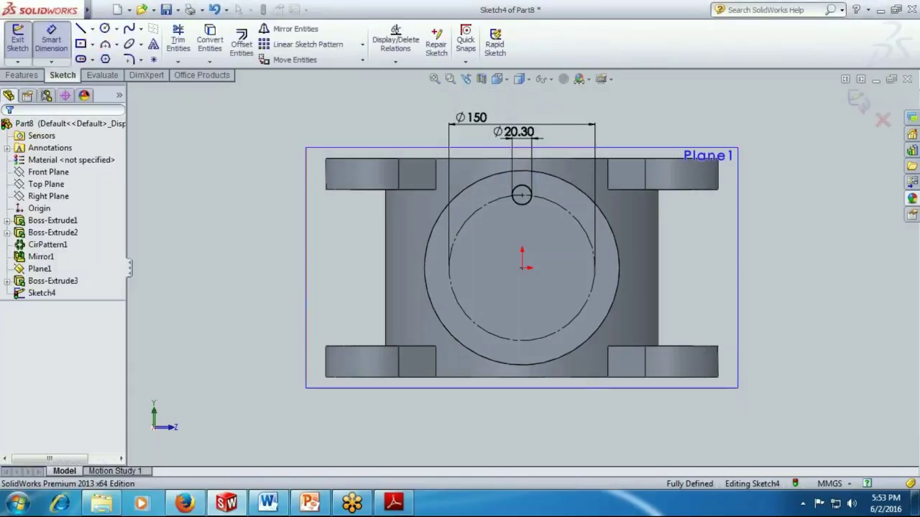
click(18, 40)
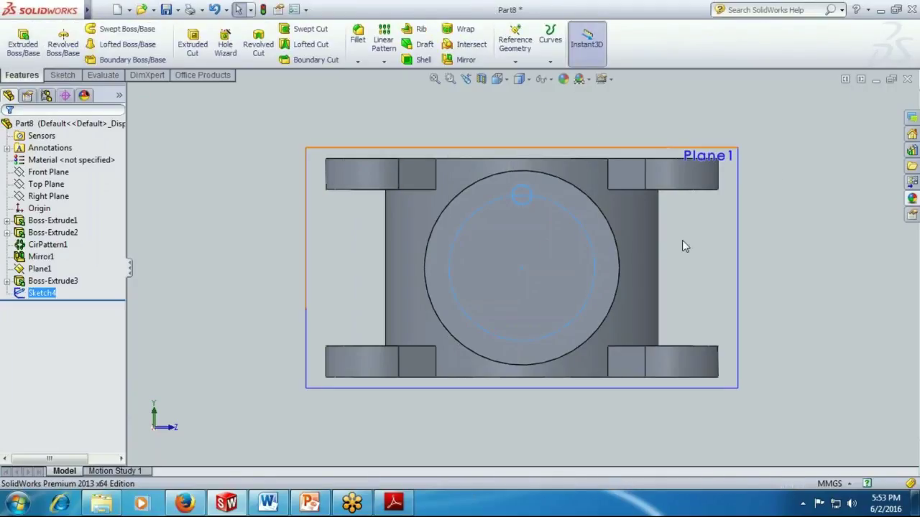
key(Escape)
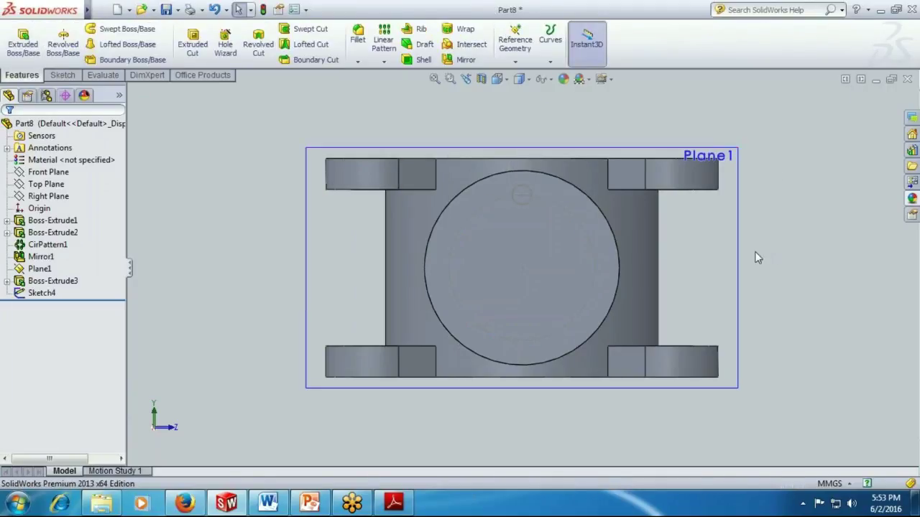
Cut-extrude the 20.3 mm hole circle as a blind hole 15 mm deep into the side flange.
key(ctrl+7)
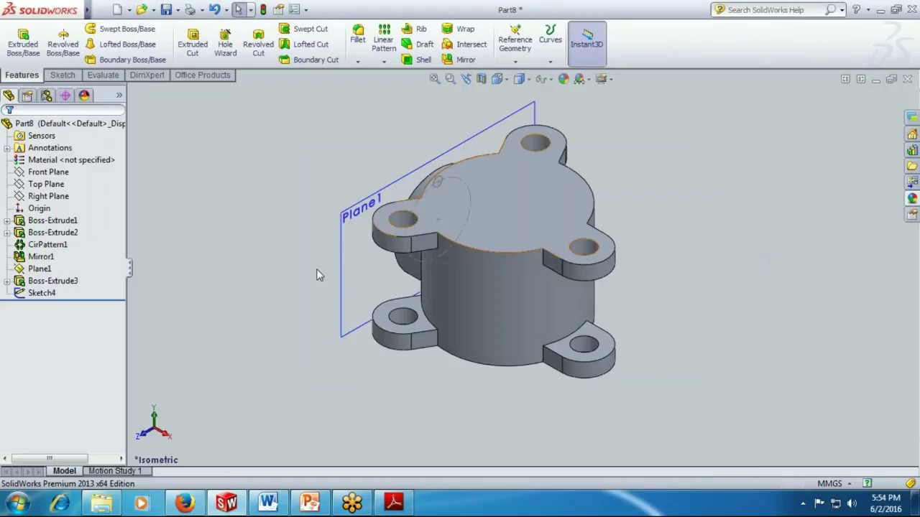
key(Right)
key(Right)
key(Right)
key(Right)
middle_drag(432, 298, 453, 302)
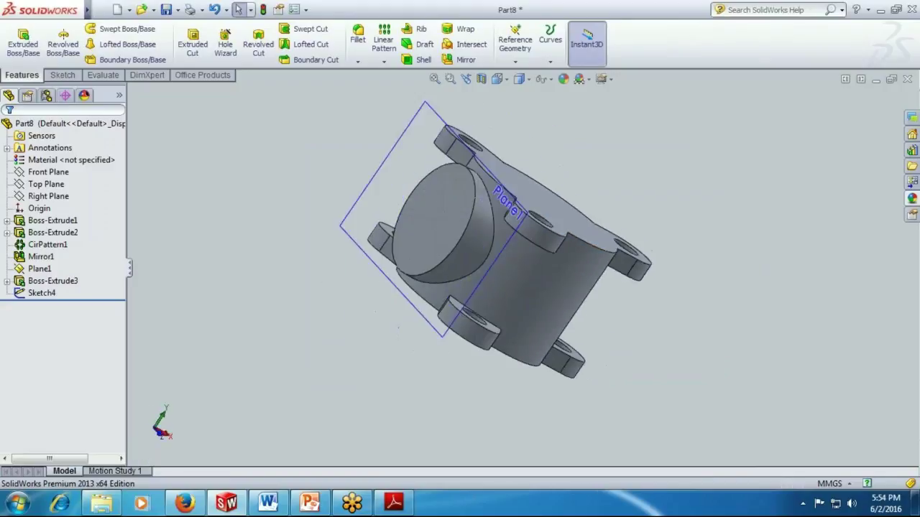
click(193, 43)
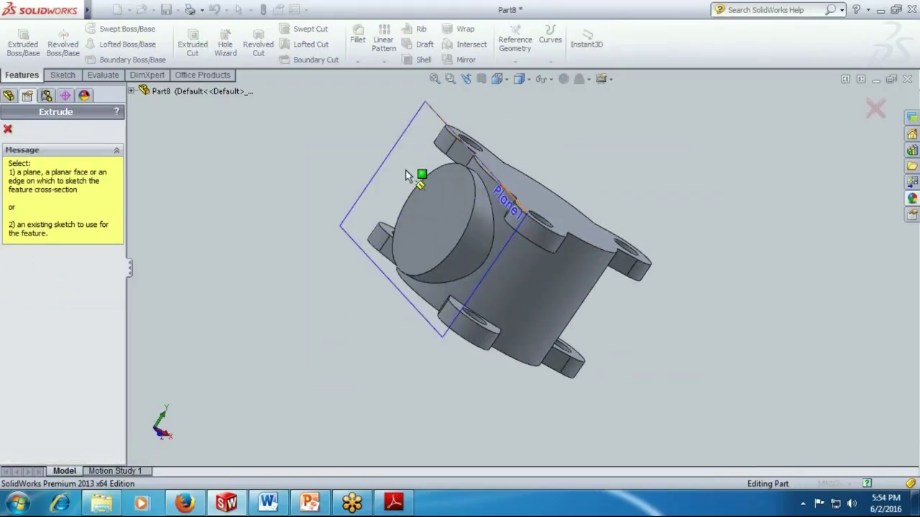
click(460, 190)
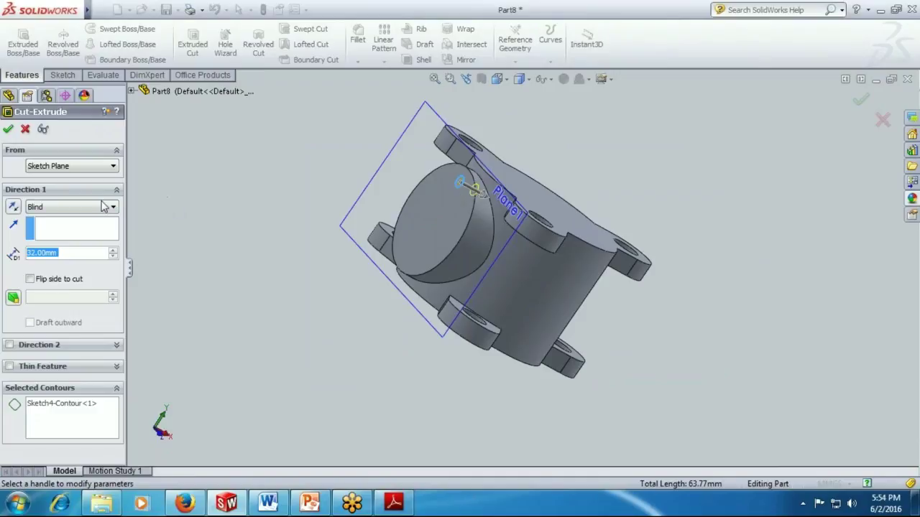
drag(67, 255, 26, 254)
text(15)
key(Return)
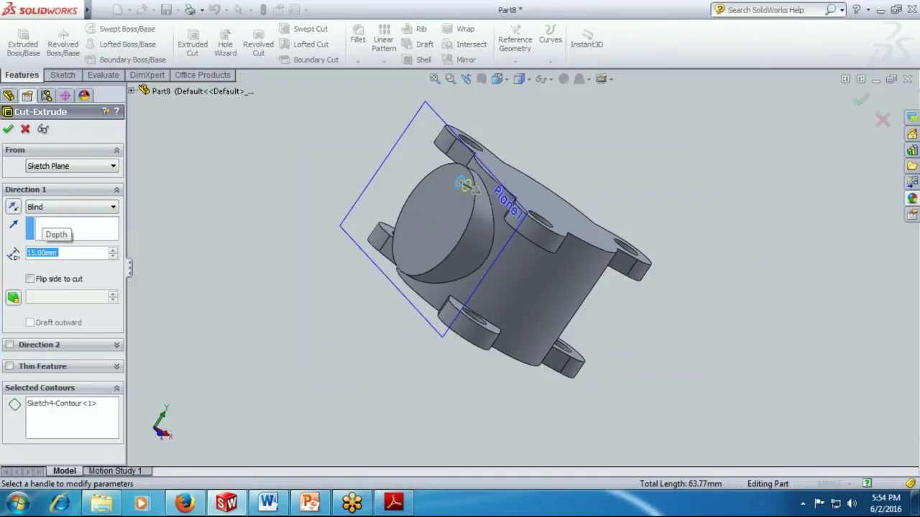
click(8, 128)
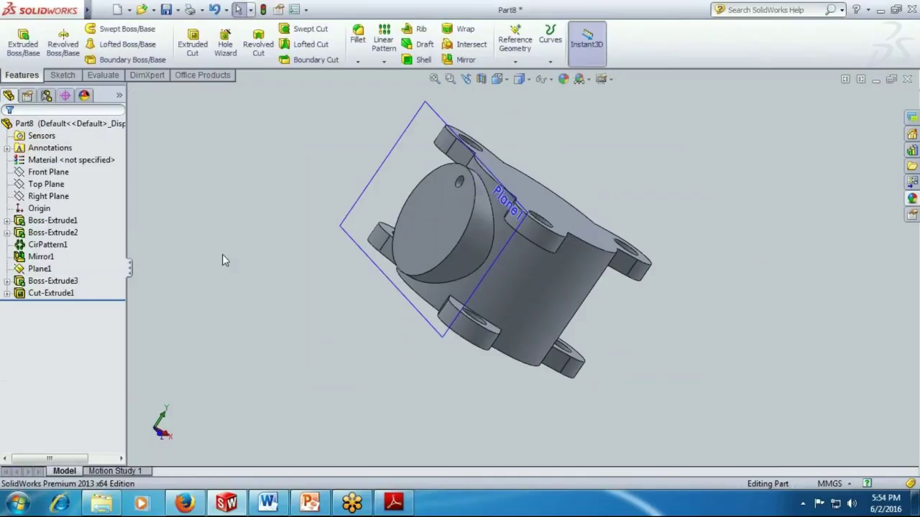
Circular-pattern the flange bolt hole around the flange's cylindrical face with 3 equally spaced instances over 360 degrees.
click(53, 295)
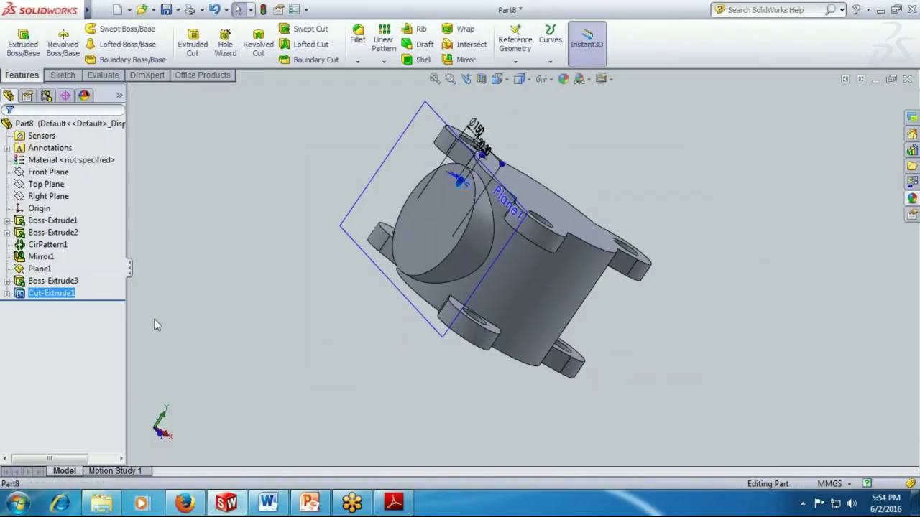
click(384, 62)
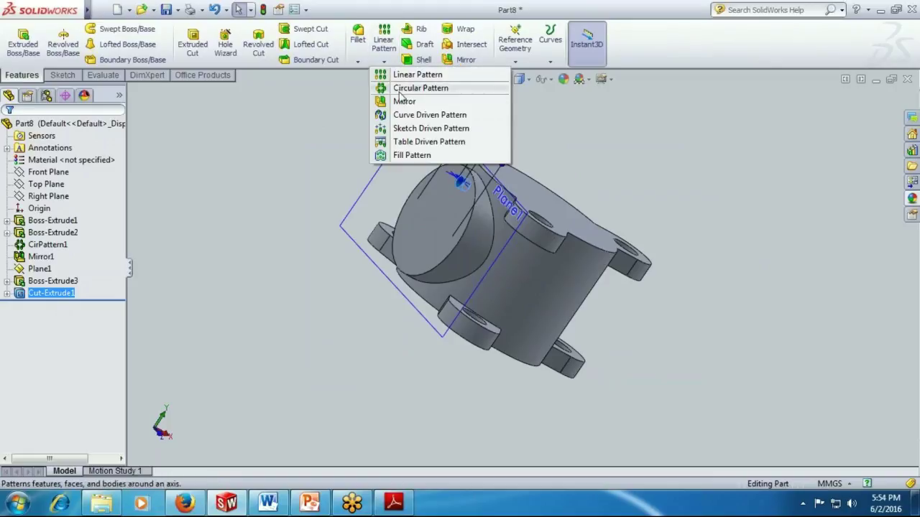
click(401, 89)
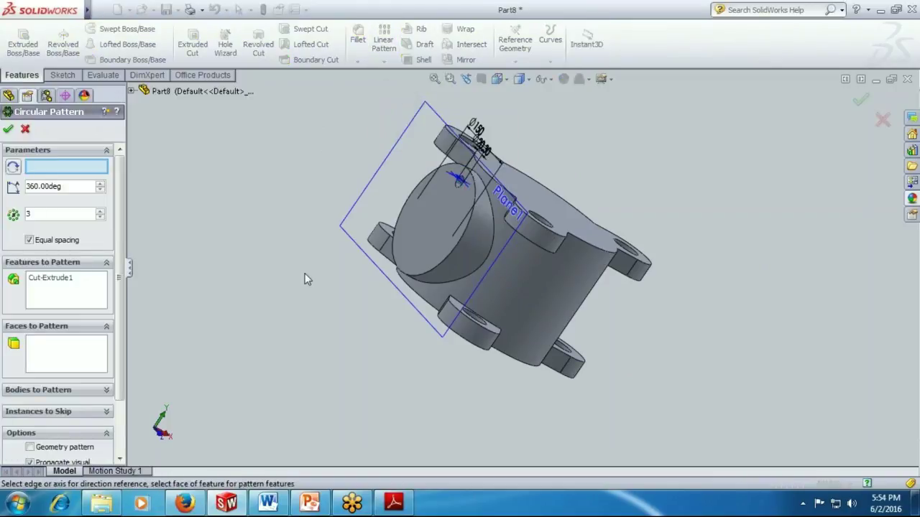
click(459, 259)
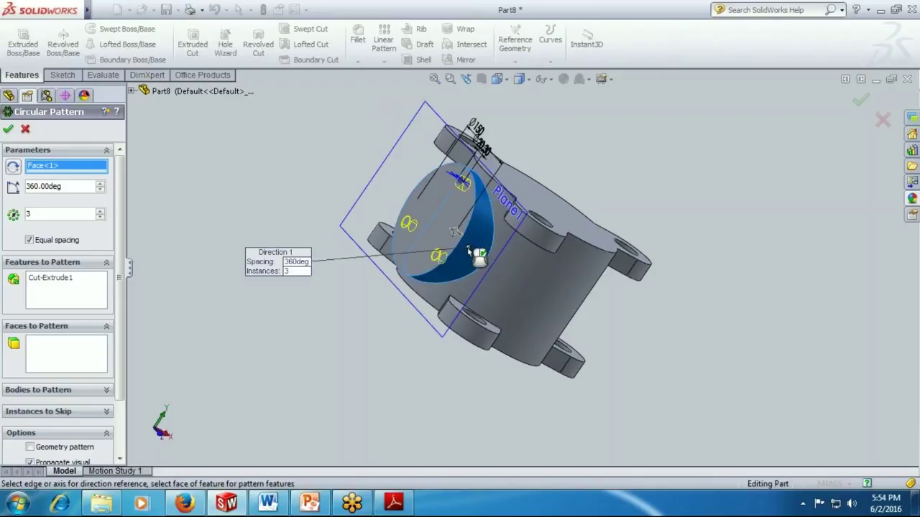
click(8, 128)
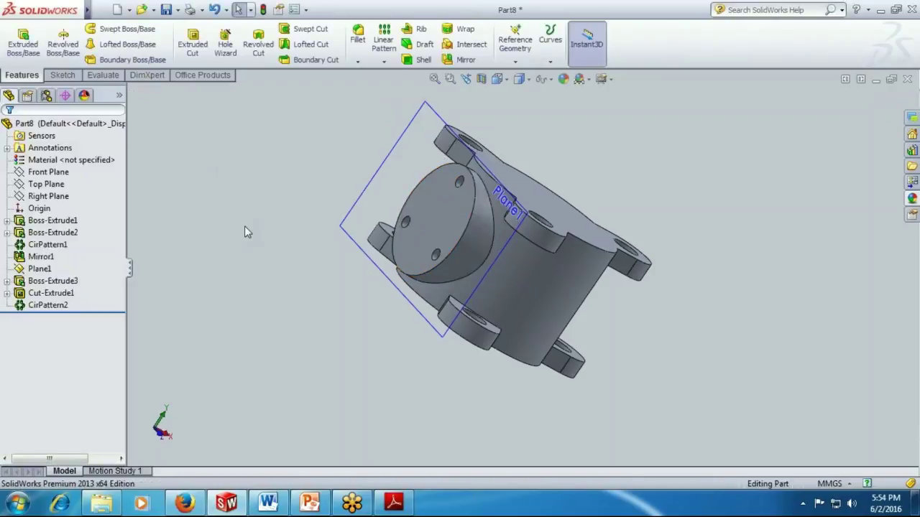
Start a sketch on the side flange's flat outer face and draw an origin-centred circle about 89 mm in diameter.
key(Right)
key(Right)
key(Down)
key(Down)
key(Down)
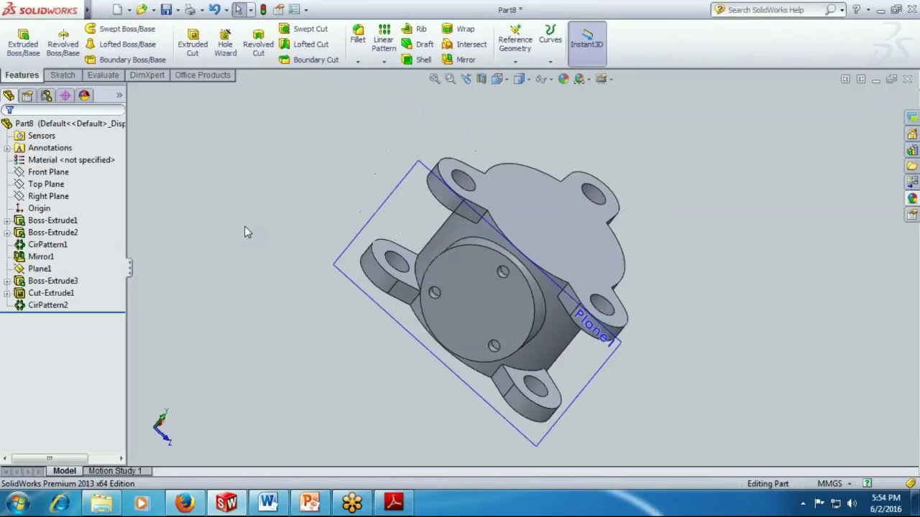
click(514, 293)
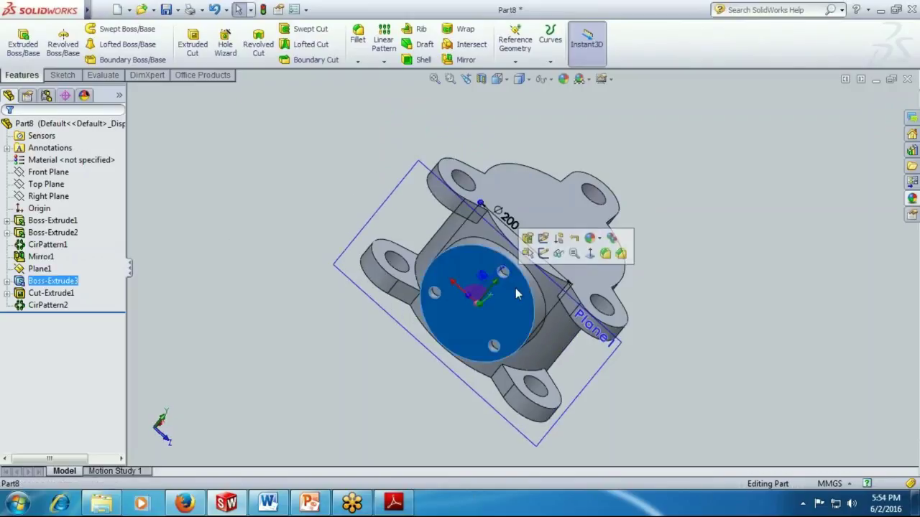
click(543, 253)
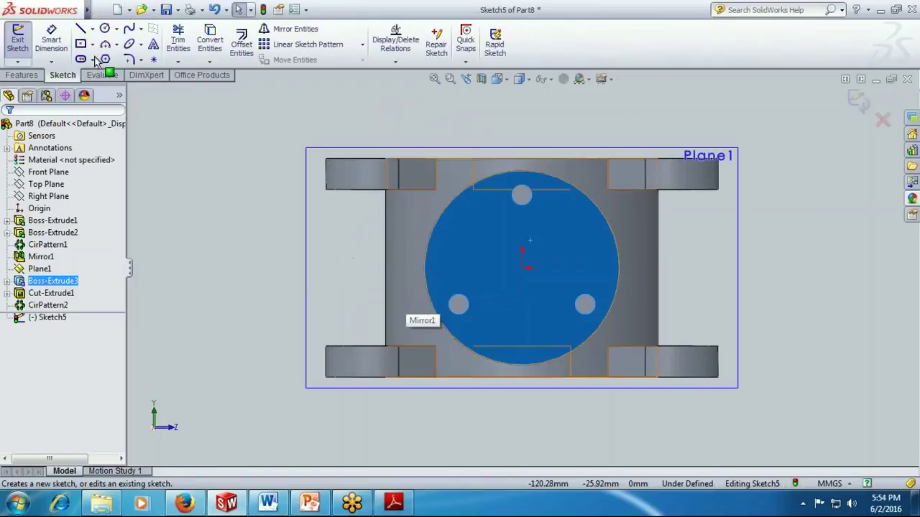
click(104, 28)
click(522, 268)
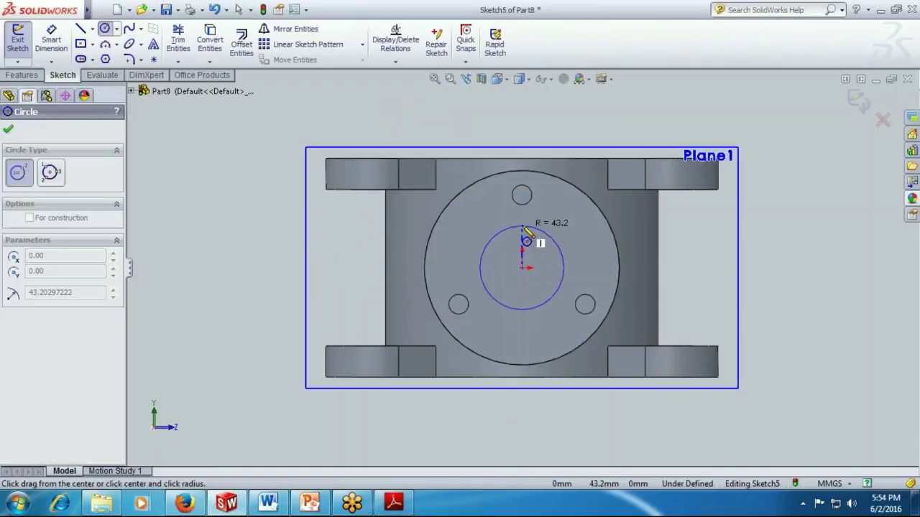
click(522, 225)
Dimension the new centre circle's diameter at 100 mm, following the PDF's left side view.
click(51, 39)
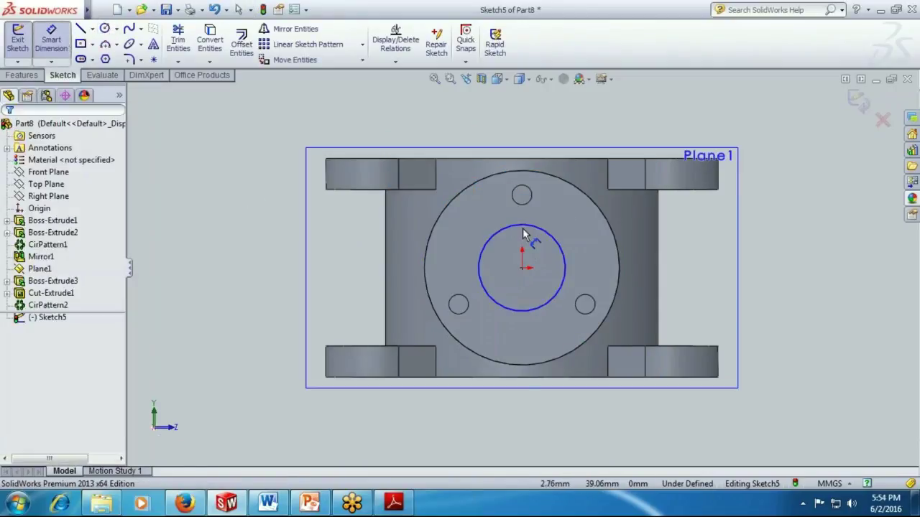
click(523, 228)
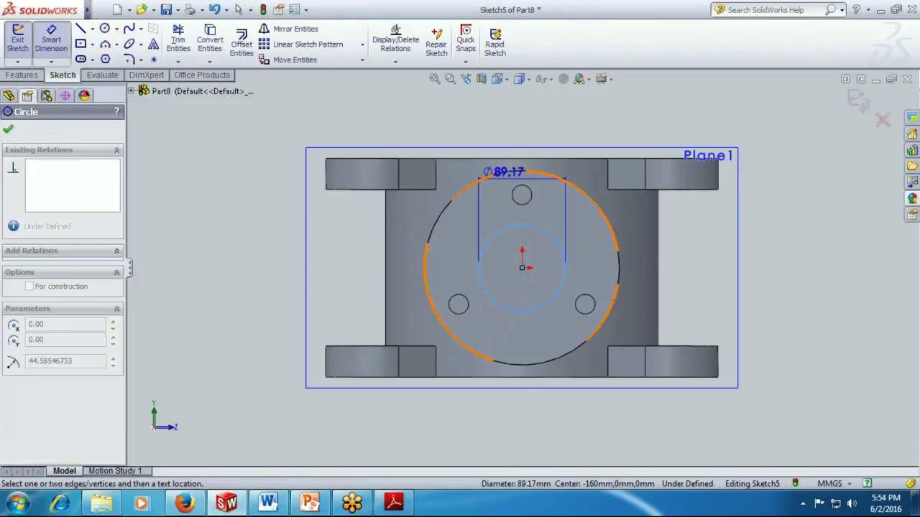
click(468, 134)
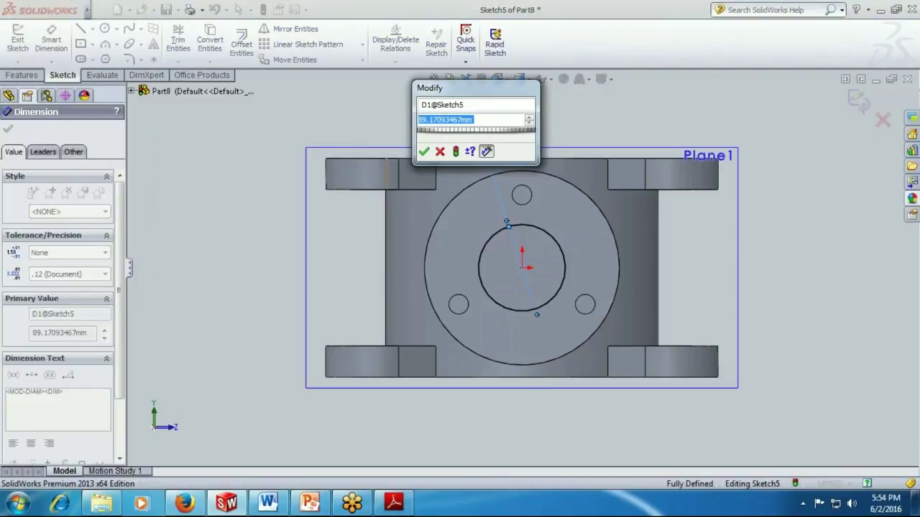
click(393, 503)
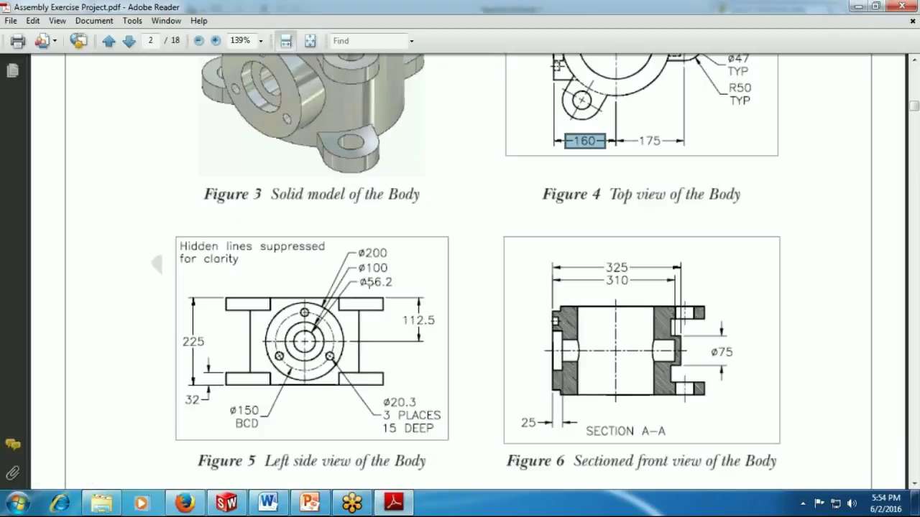
click(393, 503)
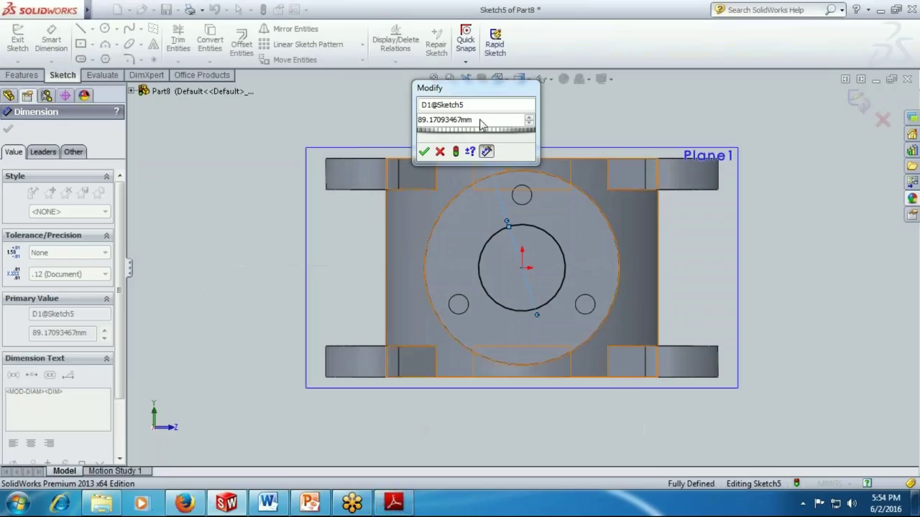
click(480, 120)
text(100)
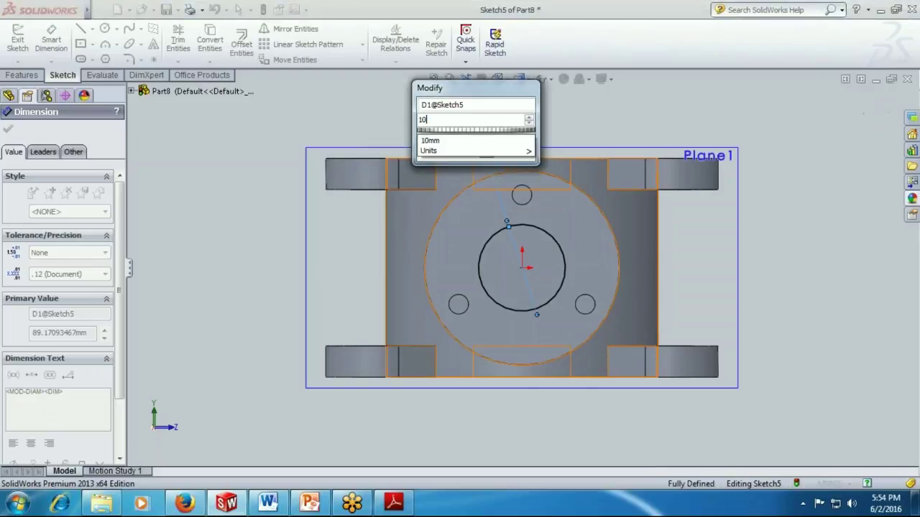
key(Return)
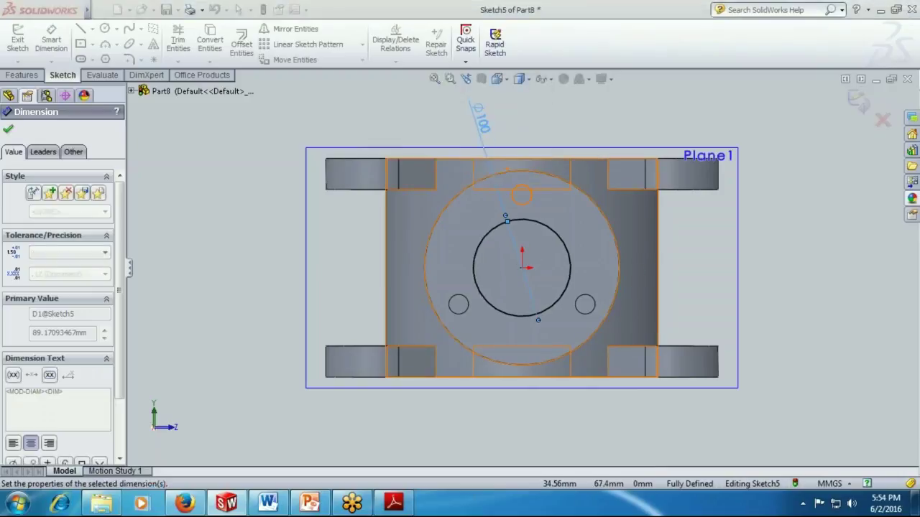
click(543, 328)
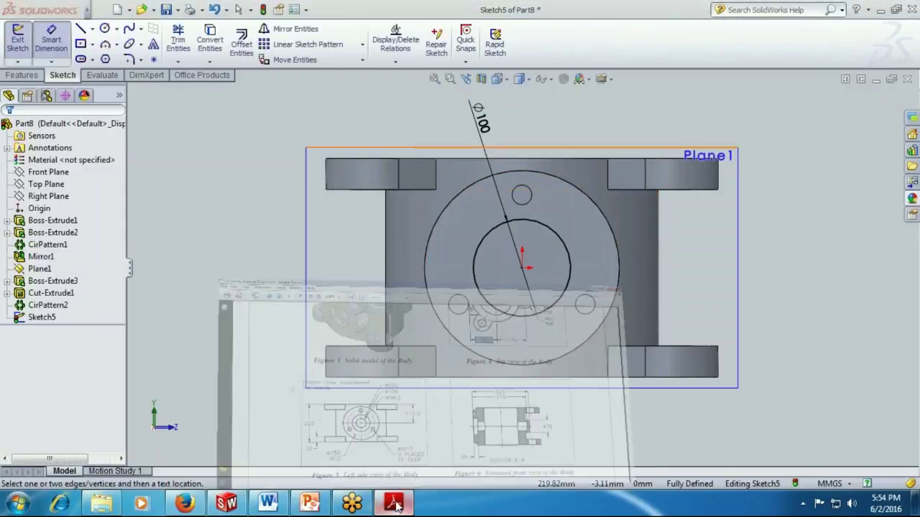
Look up the flange recess's depth in the PDF's sectioned front view and its diameter in the left side view.
click(395, 503)
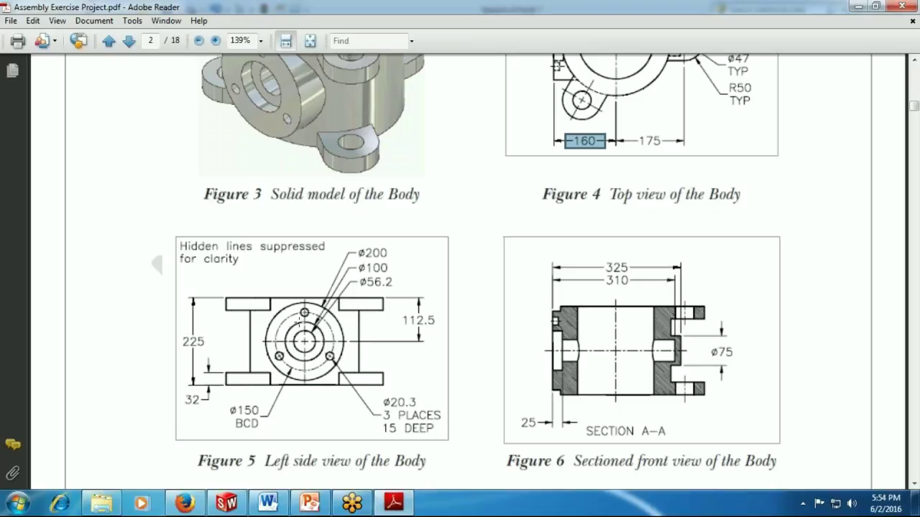
drag(515, 411, 579, 437)
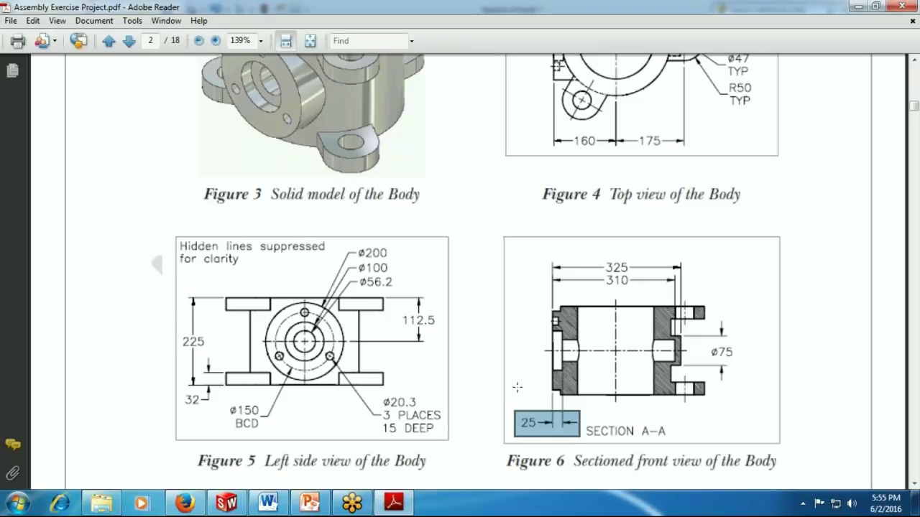
click(449, 282)
click(478, 274)
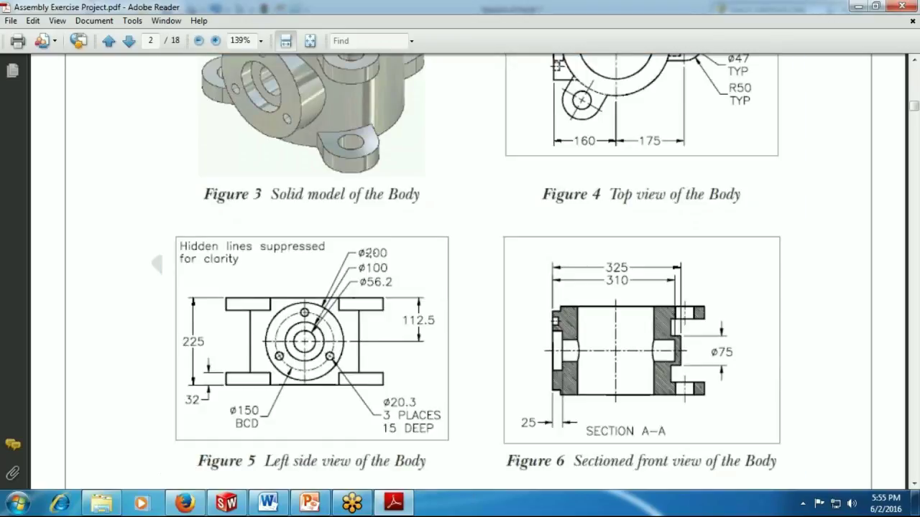
drag(355, 259, 397, 278)
click(463, 275)
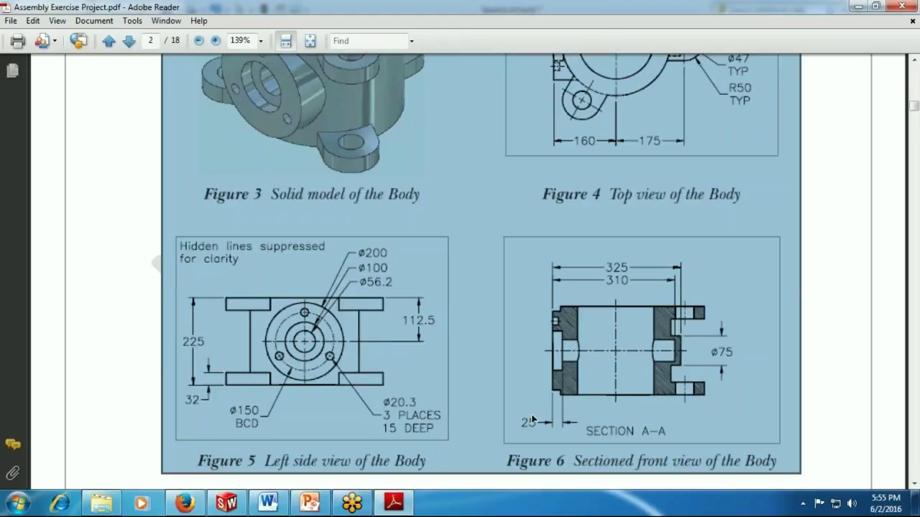
drag(519, 415, 547, 430)
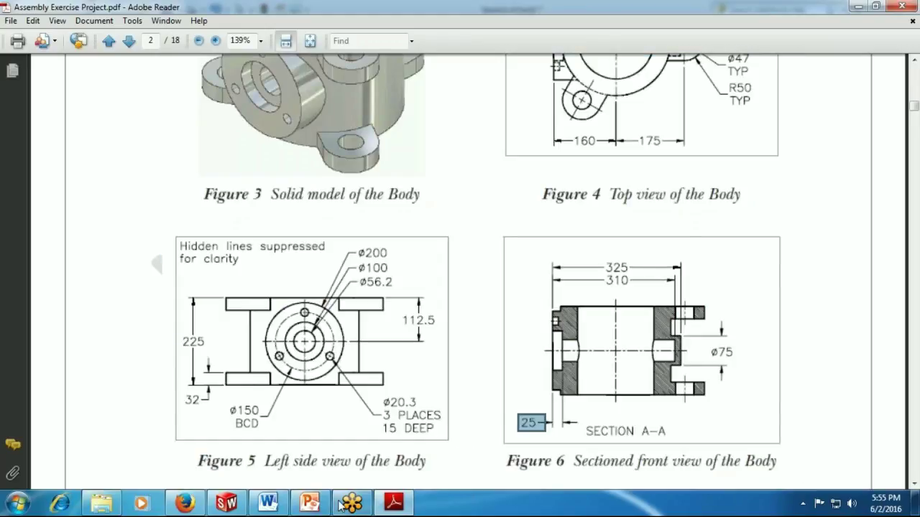
click(236, 507)
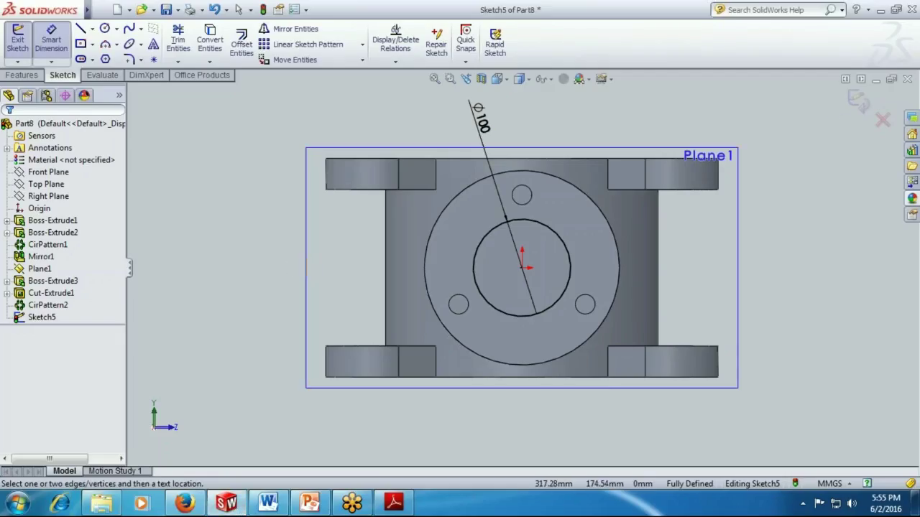
Finish the sketch and cut-extrude the 100 mm circle as a blind recess 25 mm deep into the side flange.
click(858, 101)
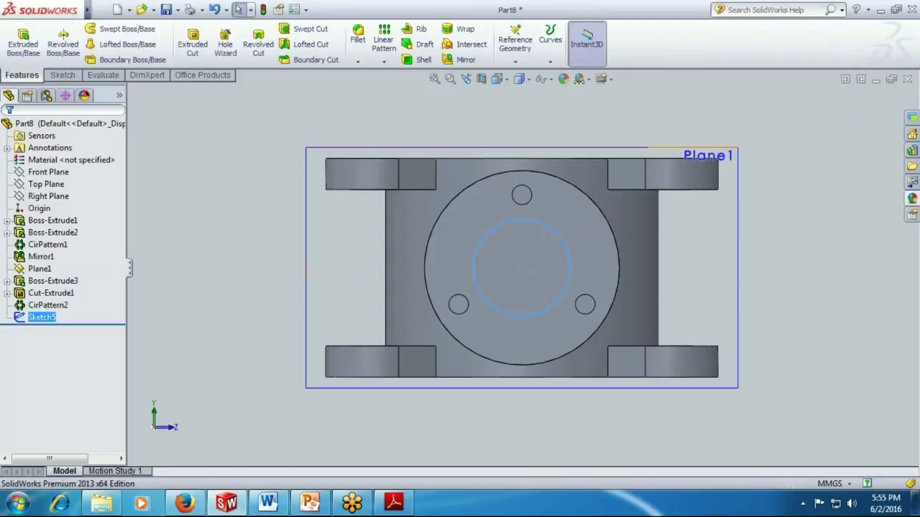
click(190, 37)
click(192, 43)
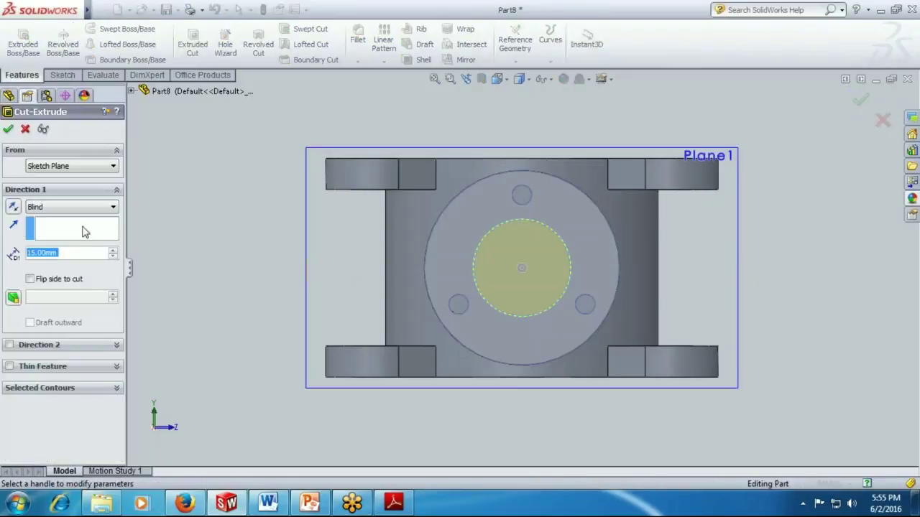
click(41, 256)
double_click(40, 254)
text(25)
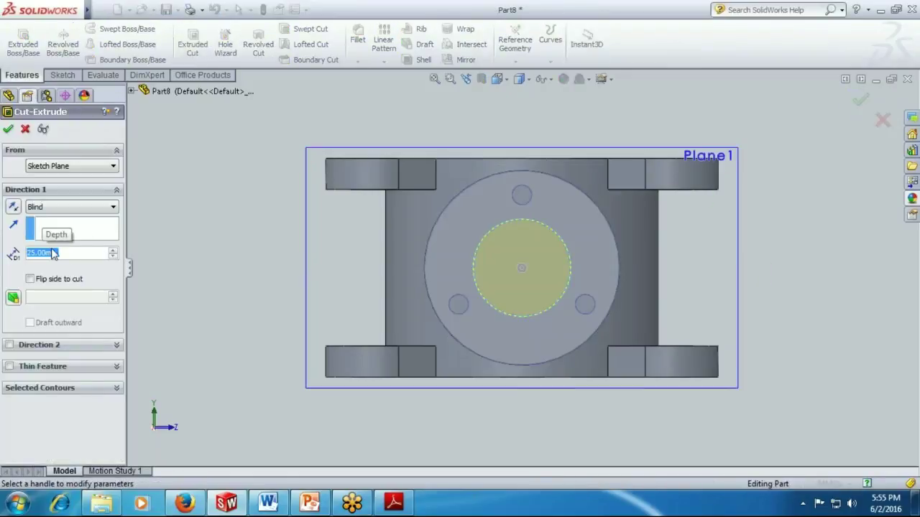
key(Return)
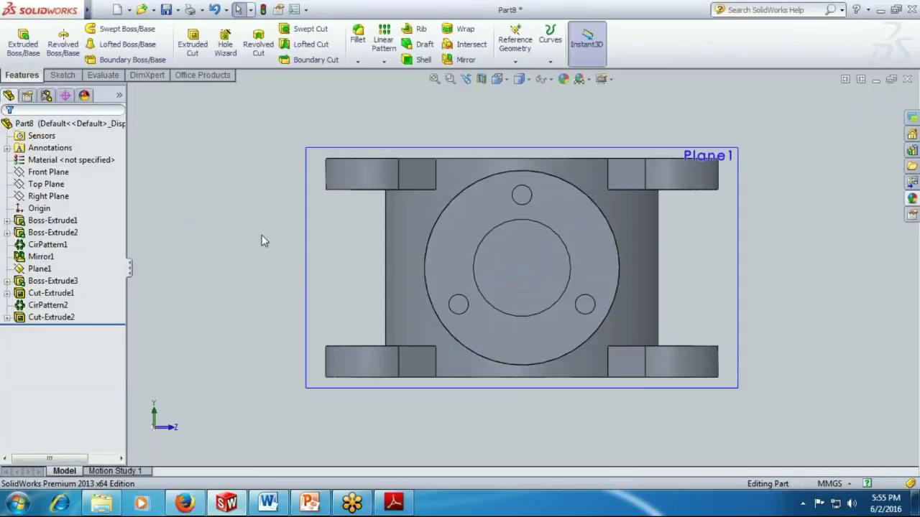
Examine the side flange's central recess and the rest of the body from an angled view above.
key(Left)
key(Left)
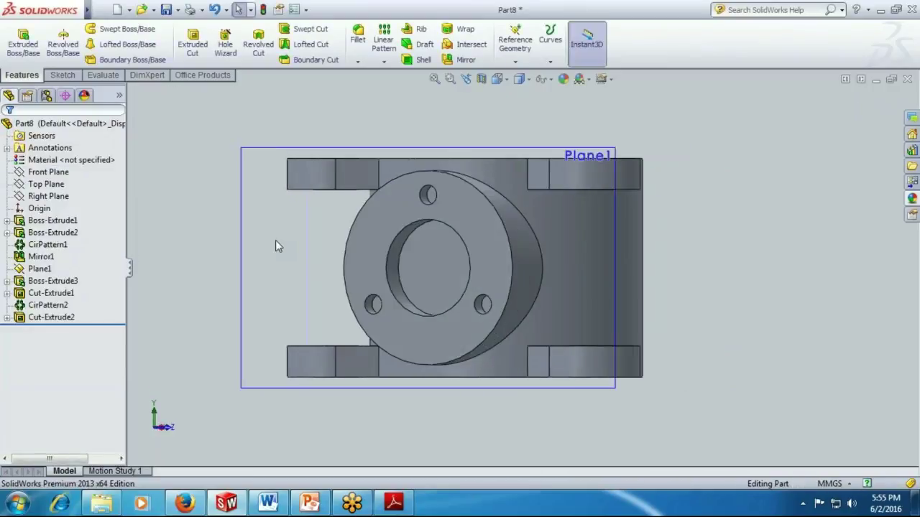
key(Left)
key(Left)
key(Left)
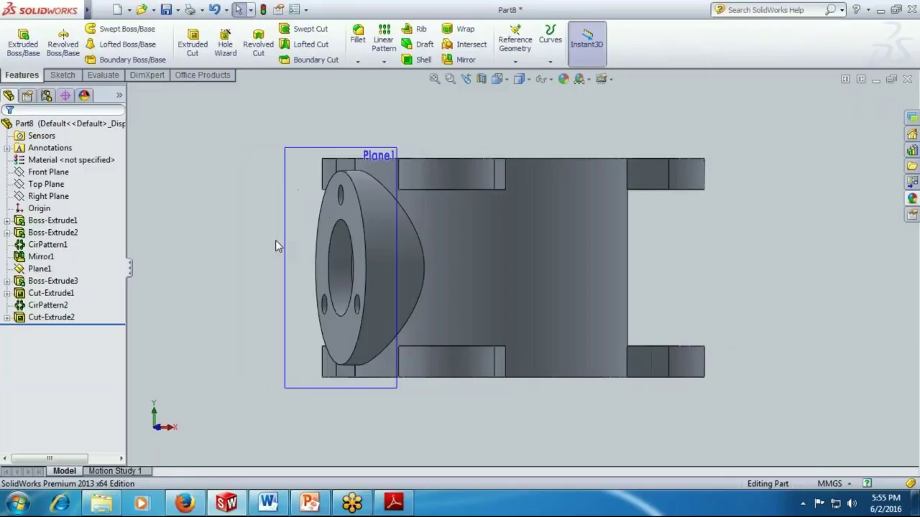
key(Down)
key(Down)
key(Down)
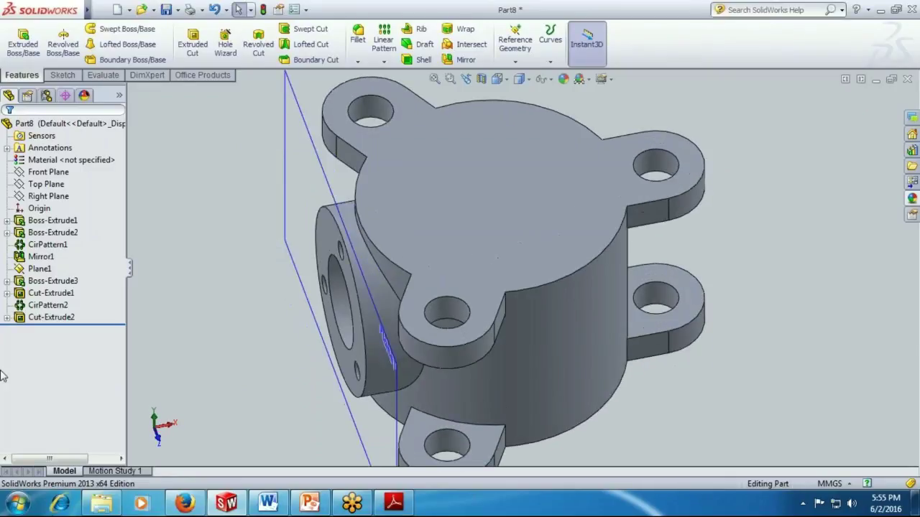
Check the PDF's solid model and sectioned front view for the overall distance from the flange face to the opposite boss.
click(393, 503)
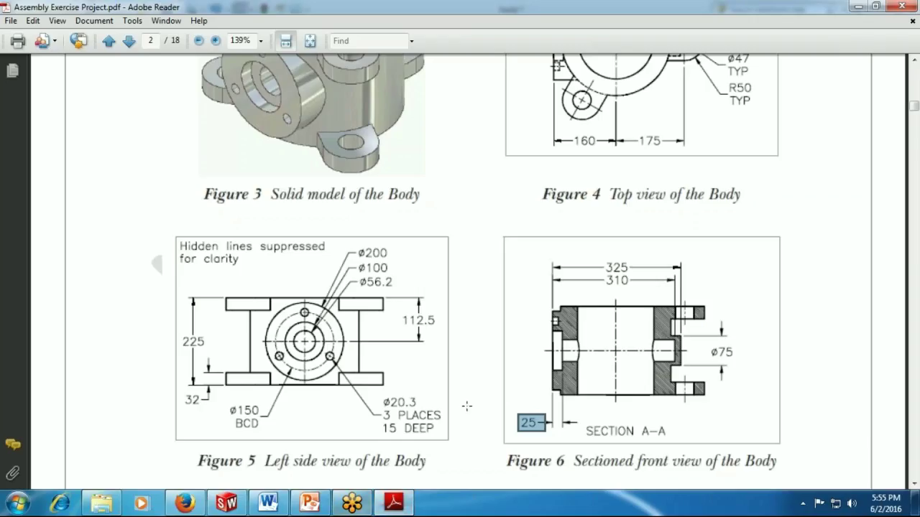
click(499, 285)
scroll(499, 284, up, 3)
click(809, 279)
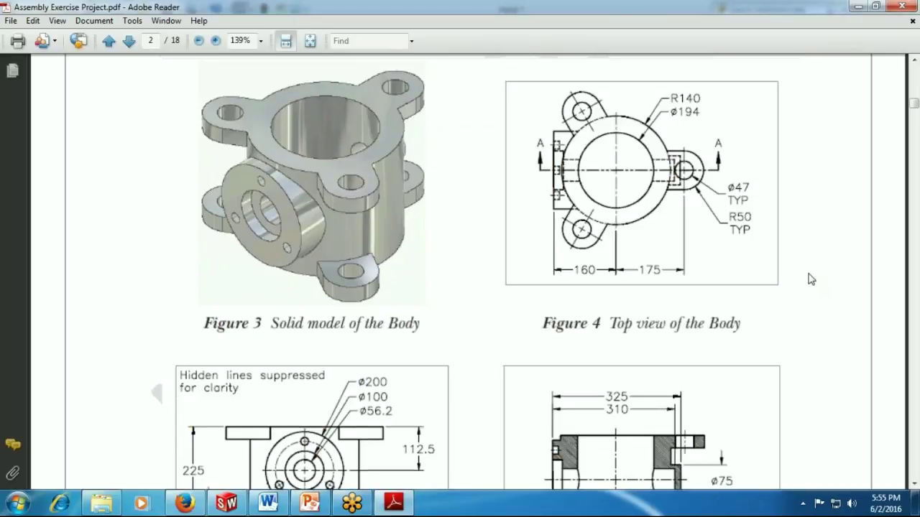
scroll(809, 280, down, 3)
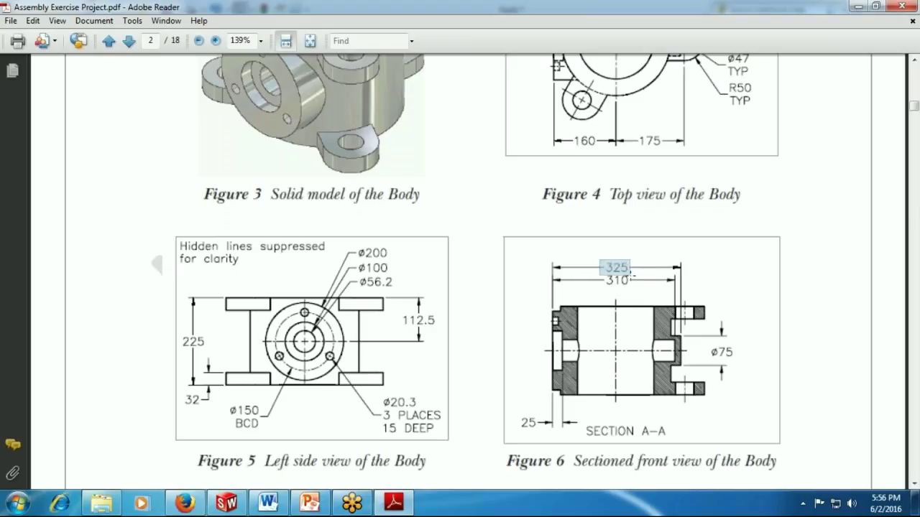
drag(632, 273, 633, 274)
click(600, 251)
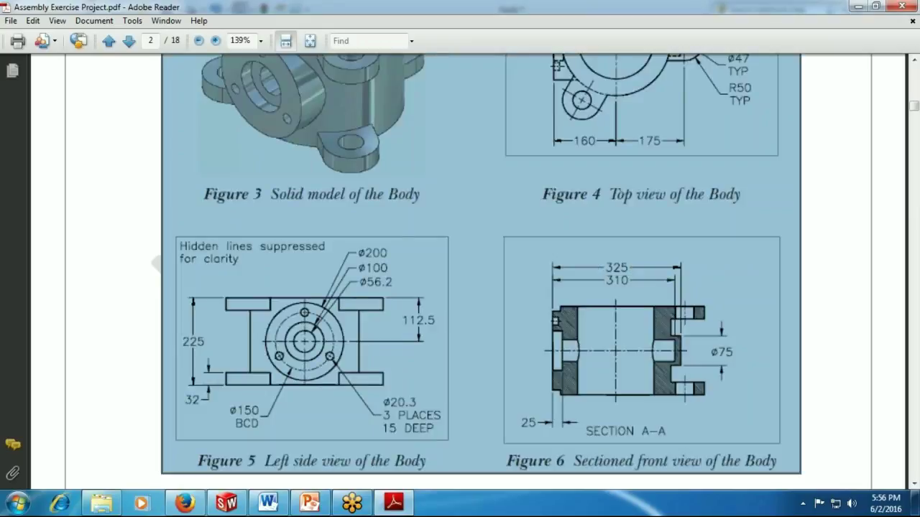
click(627, 272)
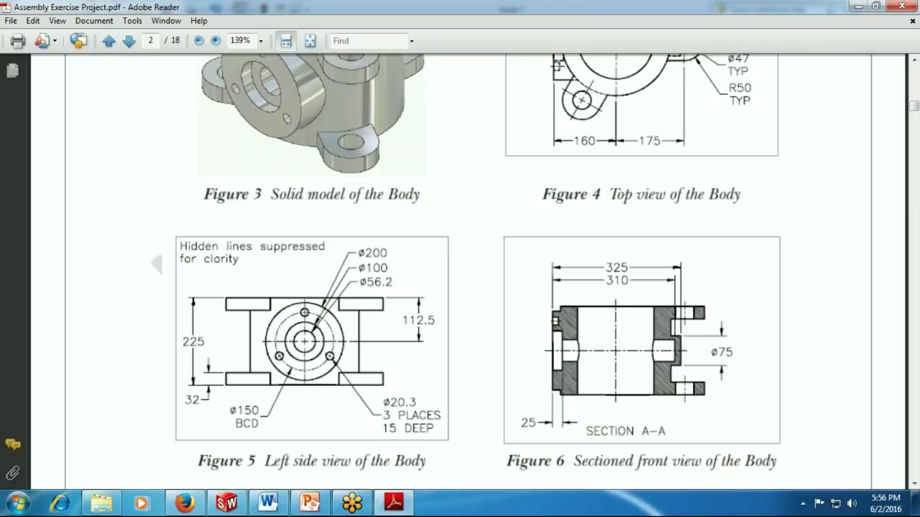
click(393, 503)
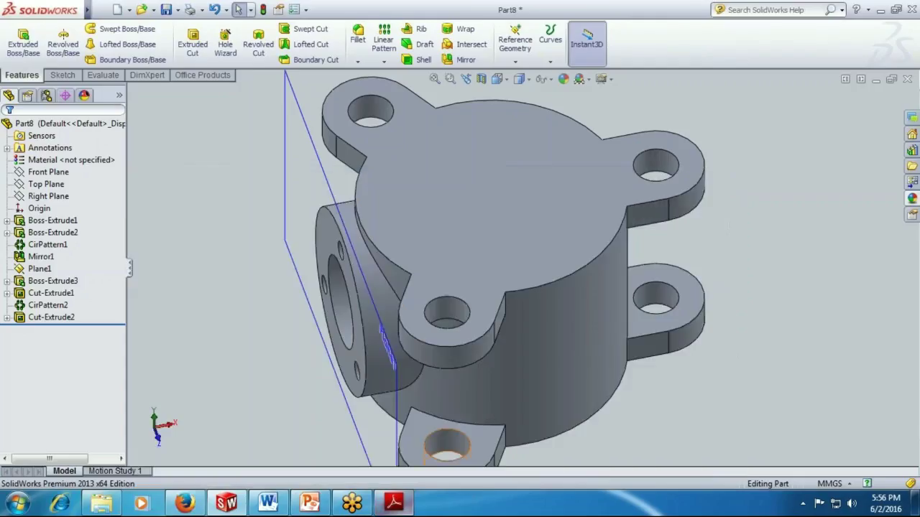
Create a reference plane offset 325 mm from Plane1, on the opposite side of the body.
click(284, 185)
scroll(277, 189, down, 3)
scroll(318, 228, up, 6)
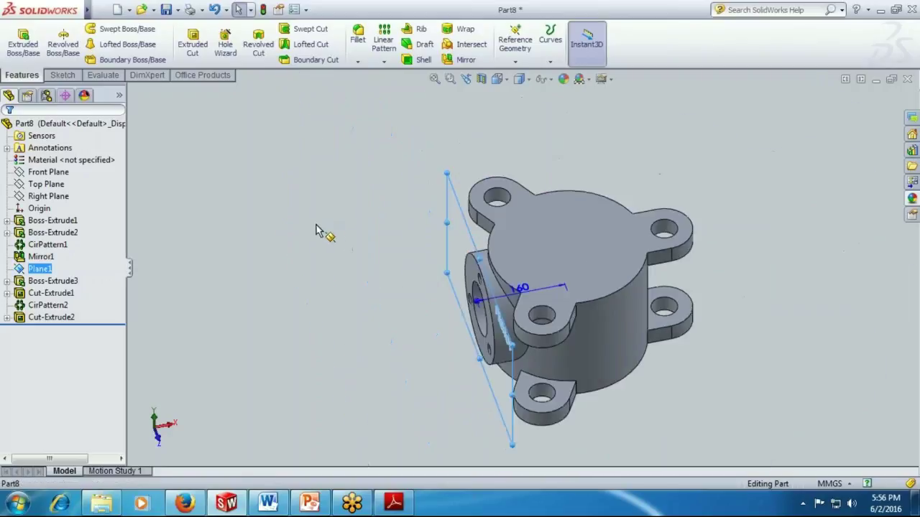
click(513, 57)
click(527, 75)
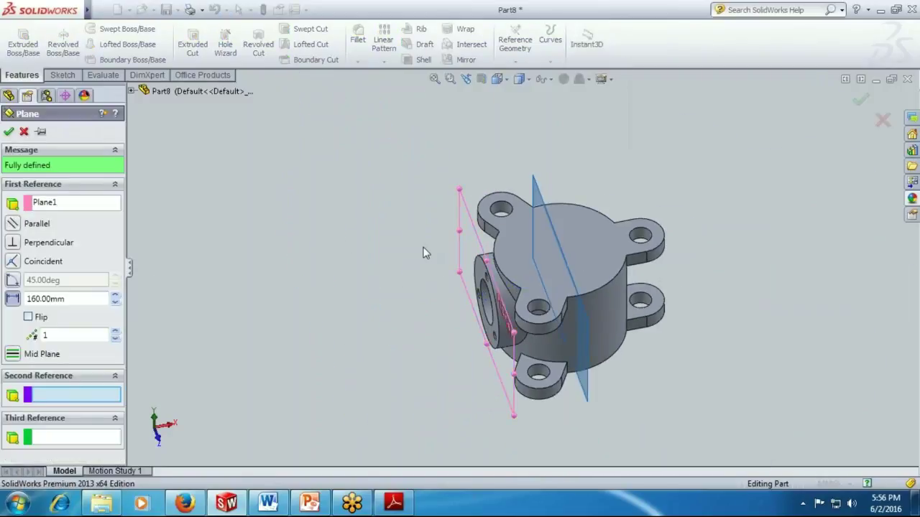
double_click(63, 299)
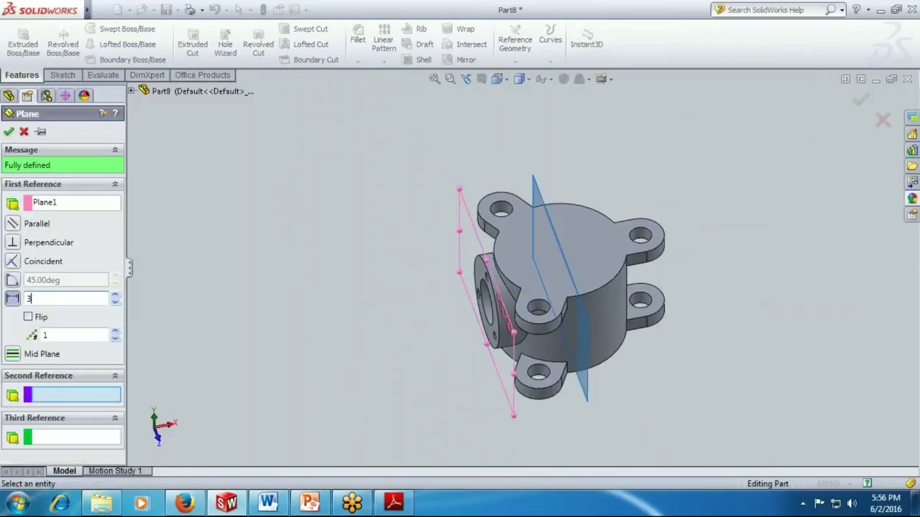
key(Return)
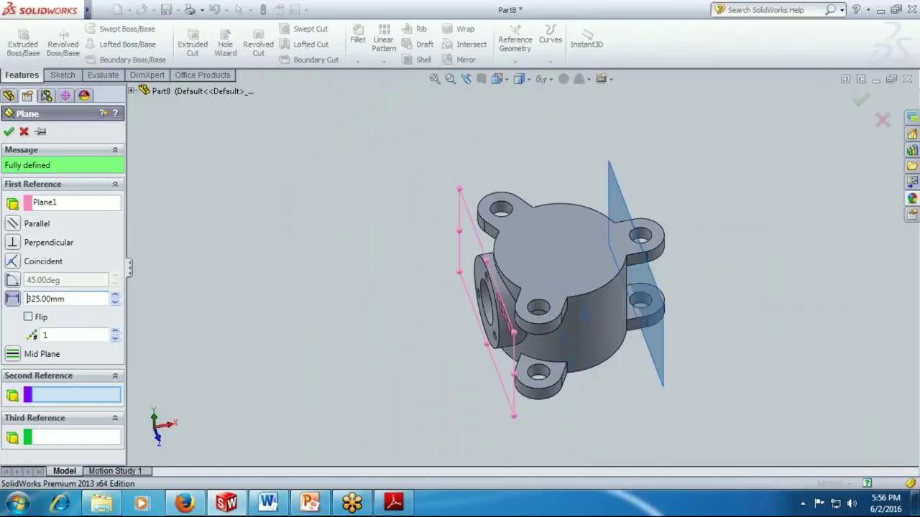
click(9, 132)
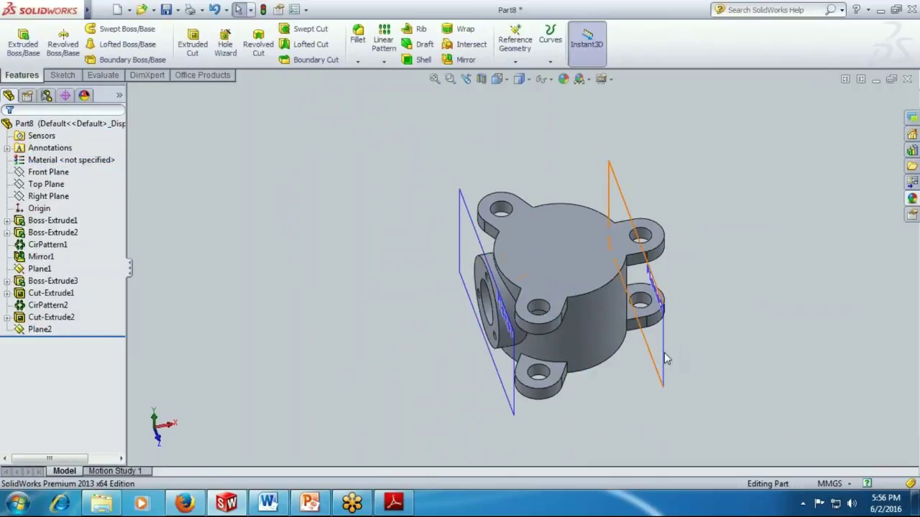
Start a sketch on the new offset plane and draw an origin-centred circle about 90 mm in diameter.
click(662, 316)
click(699, 311)
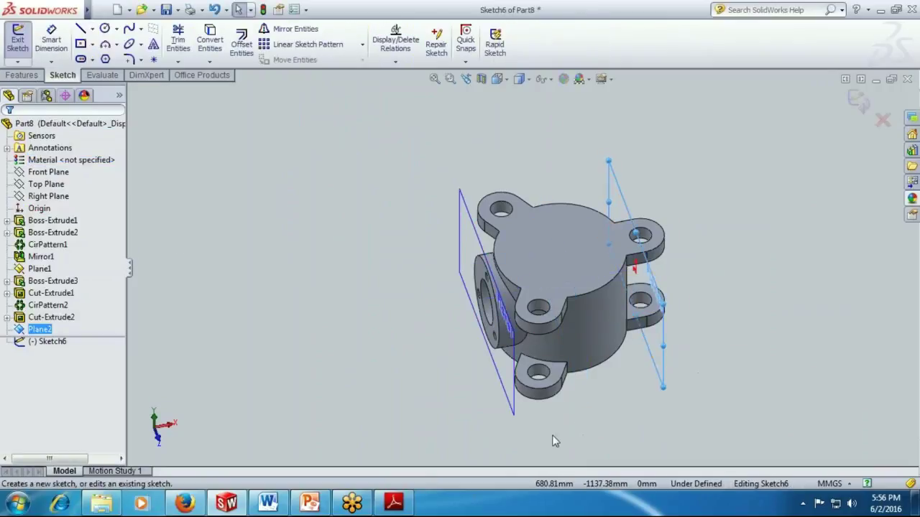
key(ctrl+8)
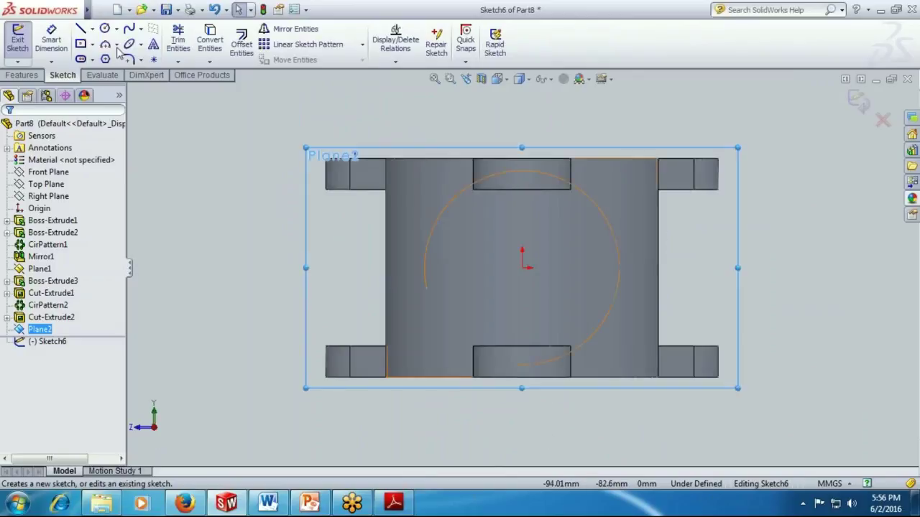
click(105, 28)
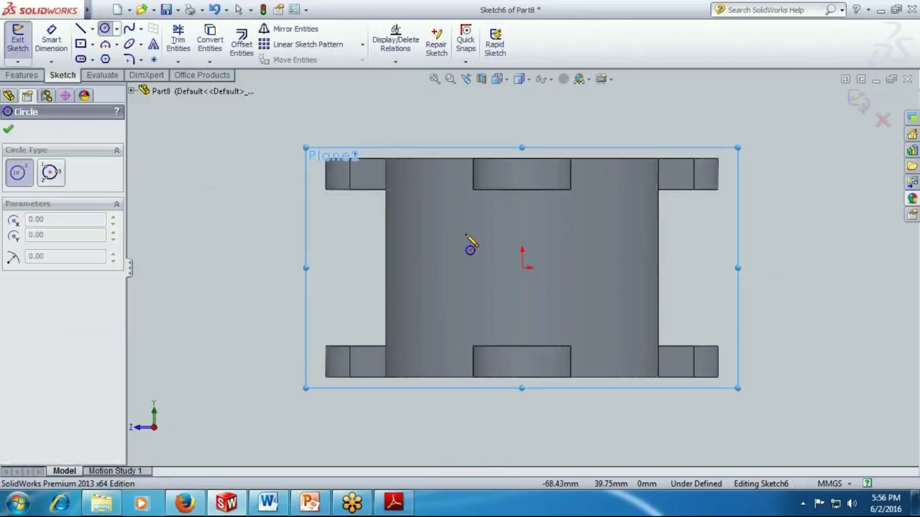
click(522, 268)
click(529, 225)
Dimension the new circle's diameter at 75 mm, following the PDF's sectioned front view.
click(51, 39)
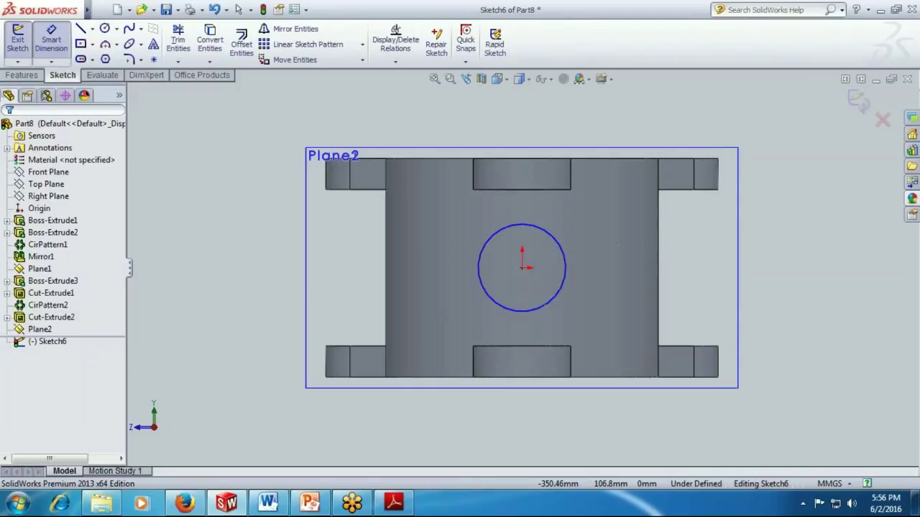
click(480, 251)
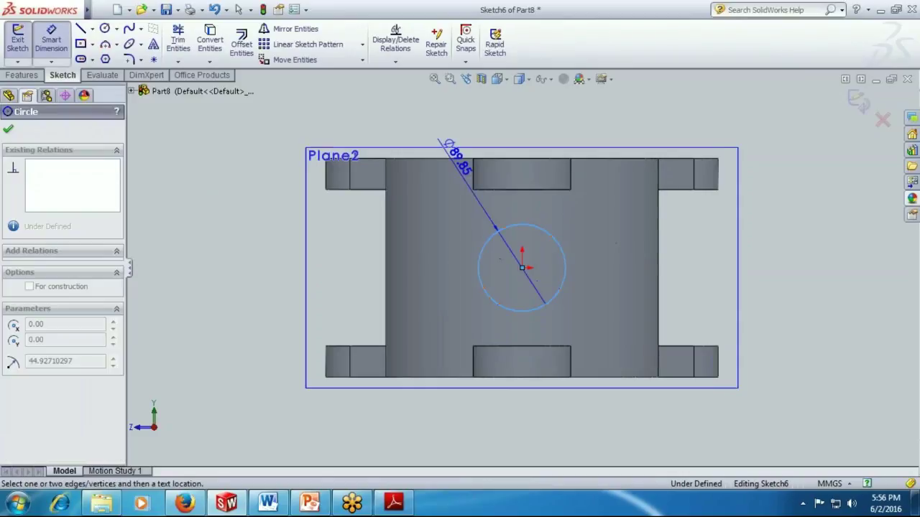
click(430, 124)
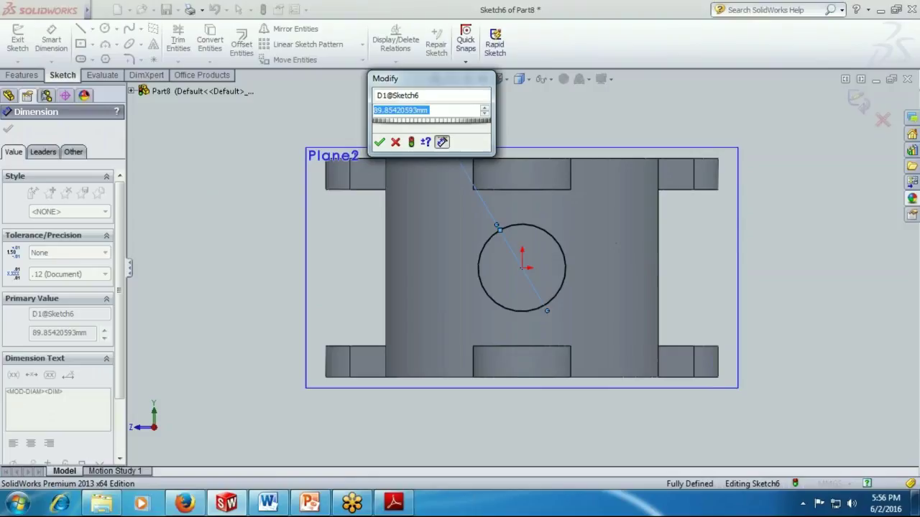
text(2)
key(BackSpace)
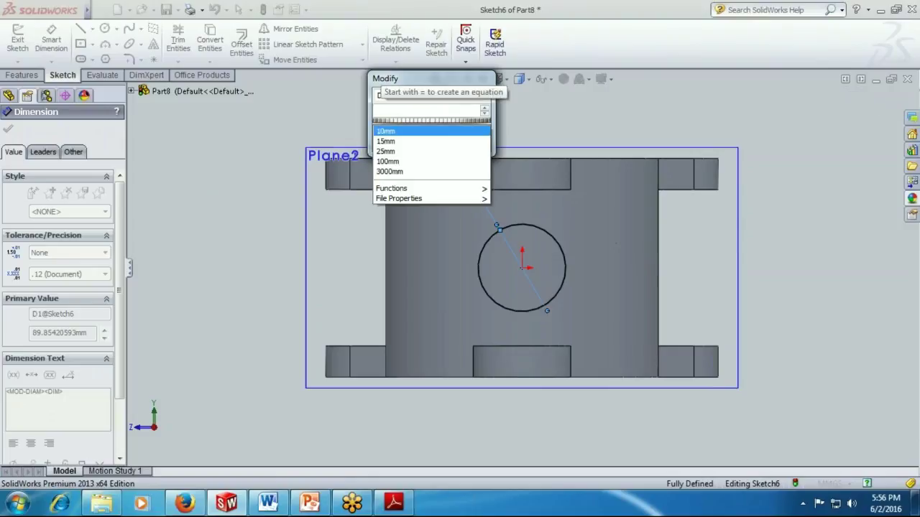
click(396, 506)
click(394, 503)
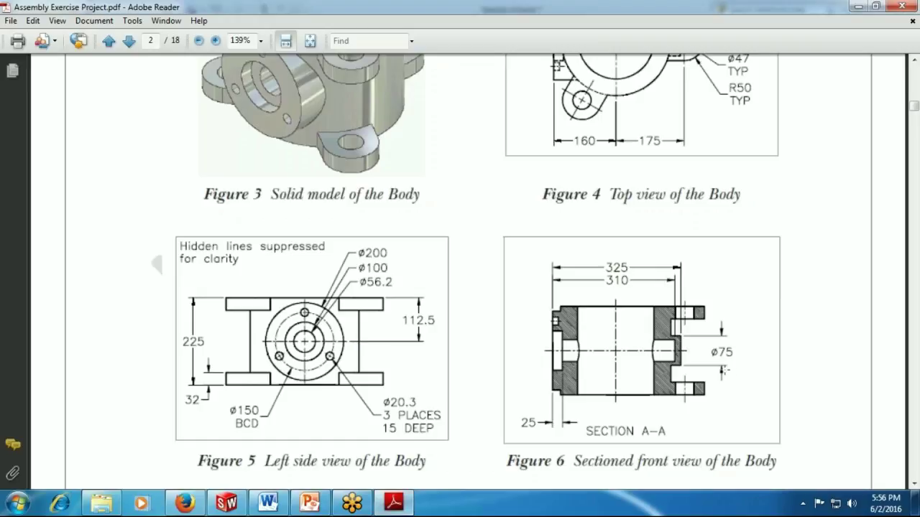
click(394, 503)
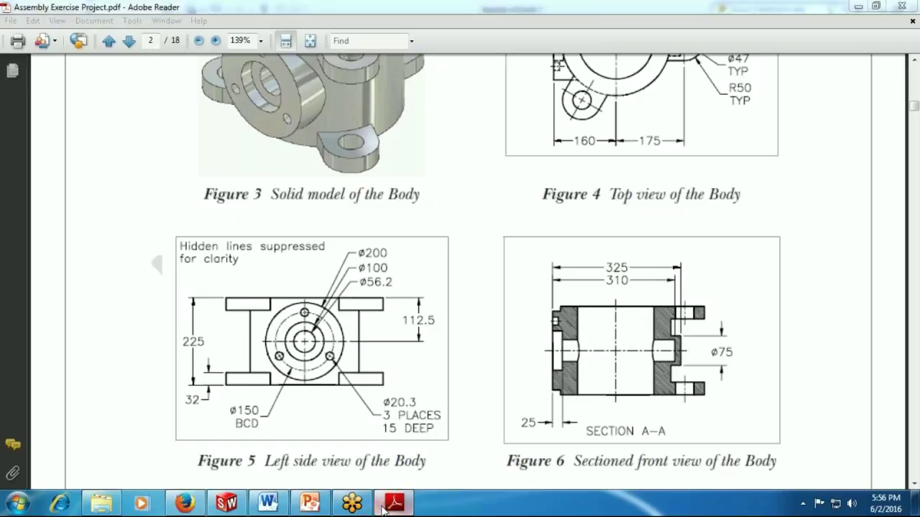
click(403, 111)
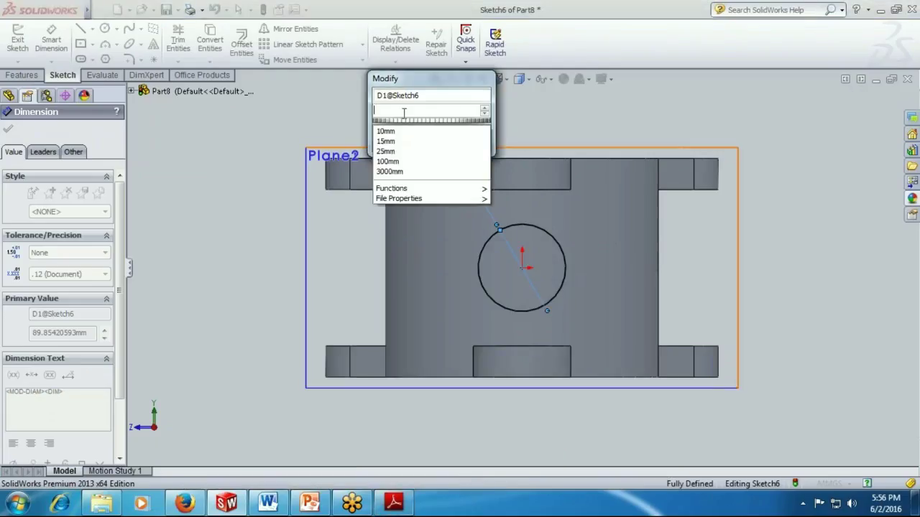
text(75)
key(Return)
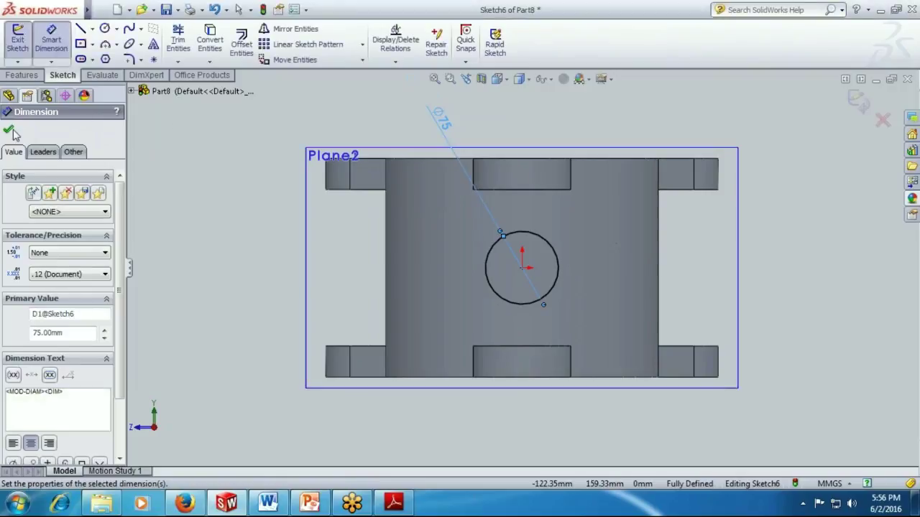
Close the 75 mm circle sketch and extrude it towards the body with the Up To Next end condition, merging the result.
click(8, 129)
key(ctrl+b)
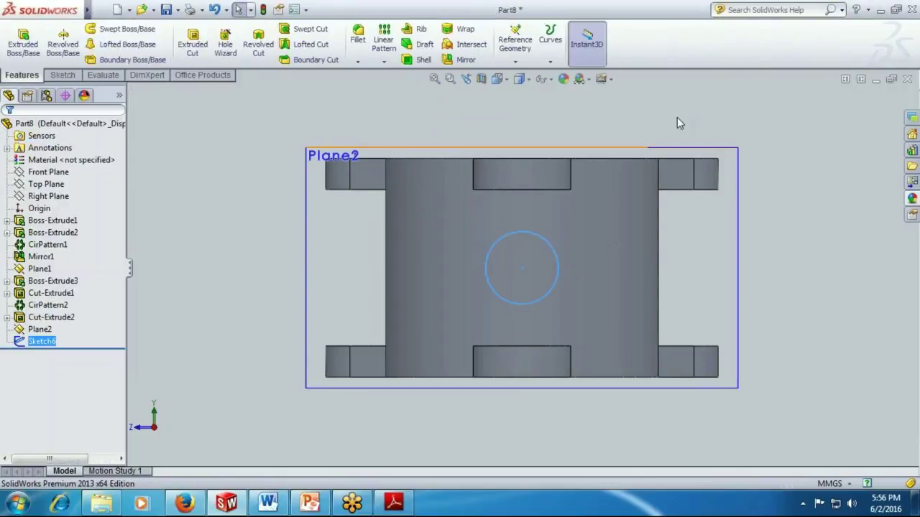
key(Left)
key(Left)
key(Left)
key(Left)
key(Left)
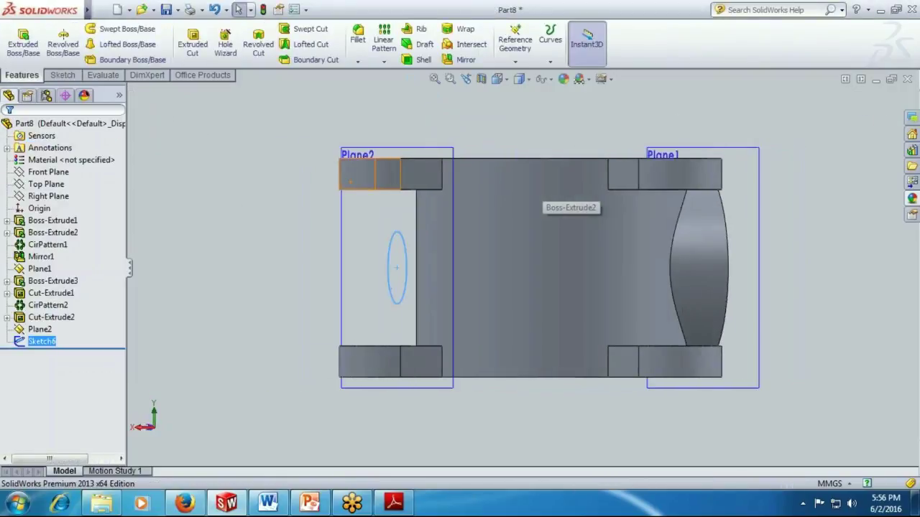
key(Right)
key(Right)
key(Right)
key(Right)
key(Right)
click(23, 43)
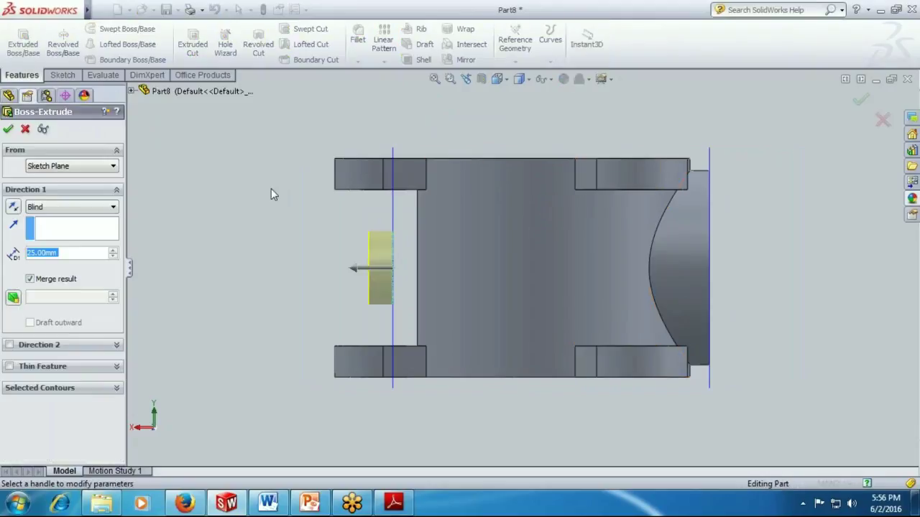
click(13, 206)
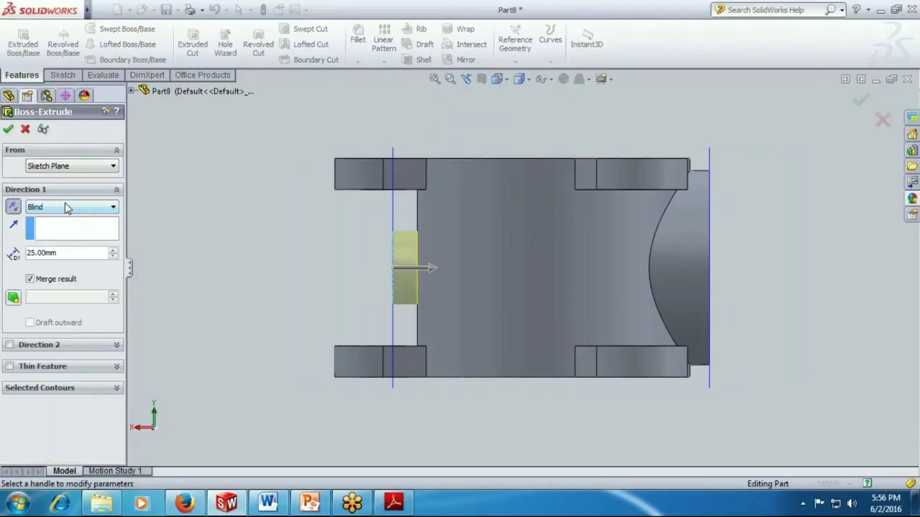
click(65, 207)
click(53, 237)
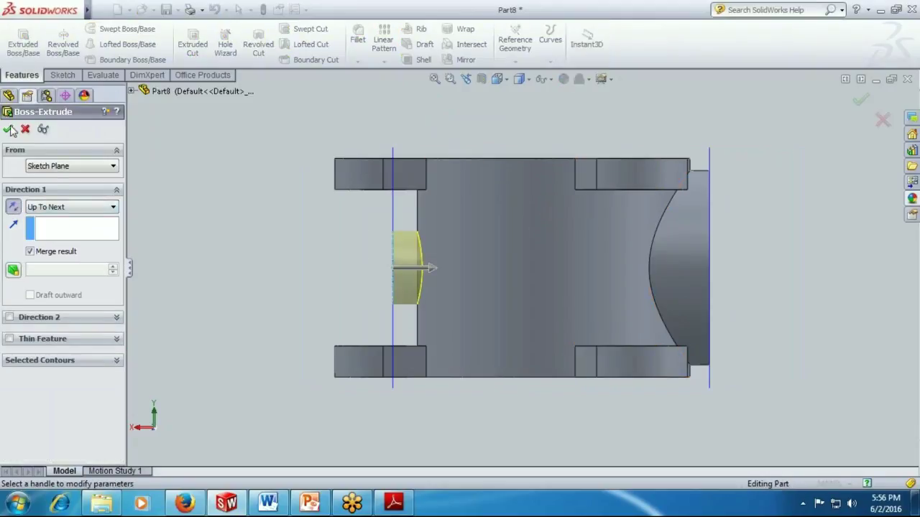
key(Return)
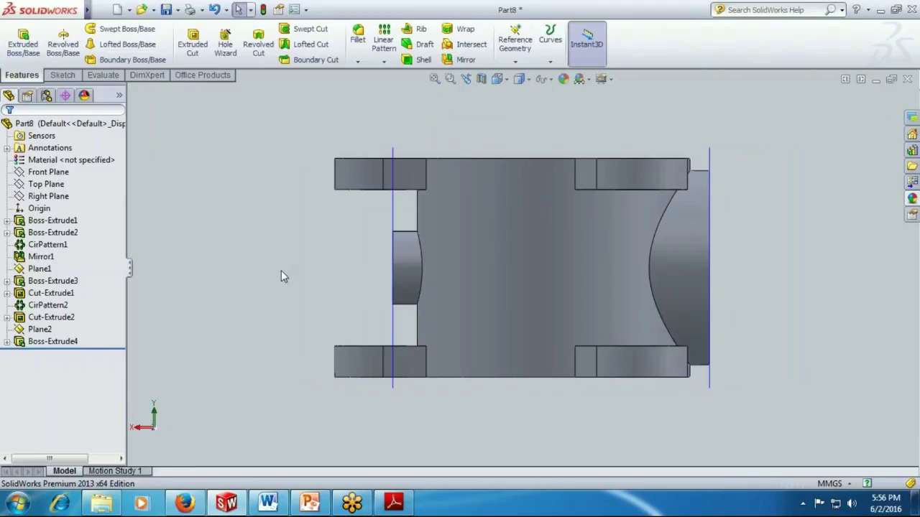
Hide Plane2, the reference plane at the small boss.
key(ctrl+7)
click(318, 231)
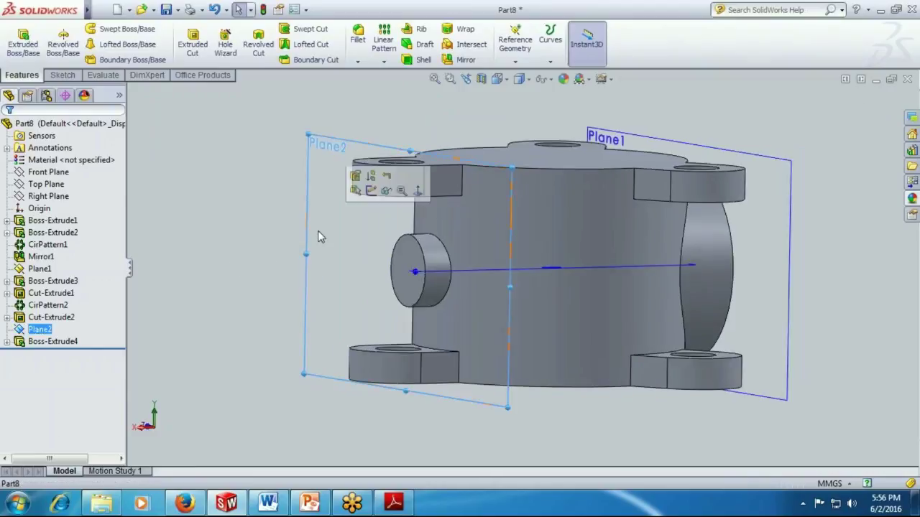
click(385, 192)
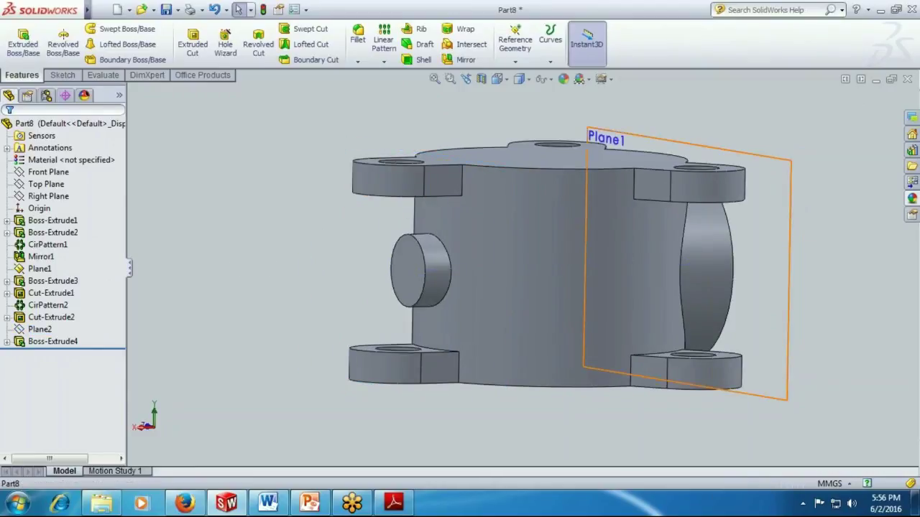
Start a sketch on Plane1, view it face-on, and draw an origin-centred circle about 57 mm in diameter inside the flange recess.
click(788, 206)
click(830, 157)
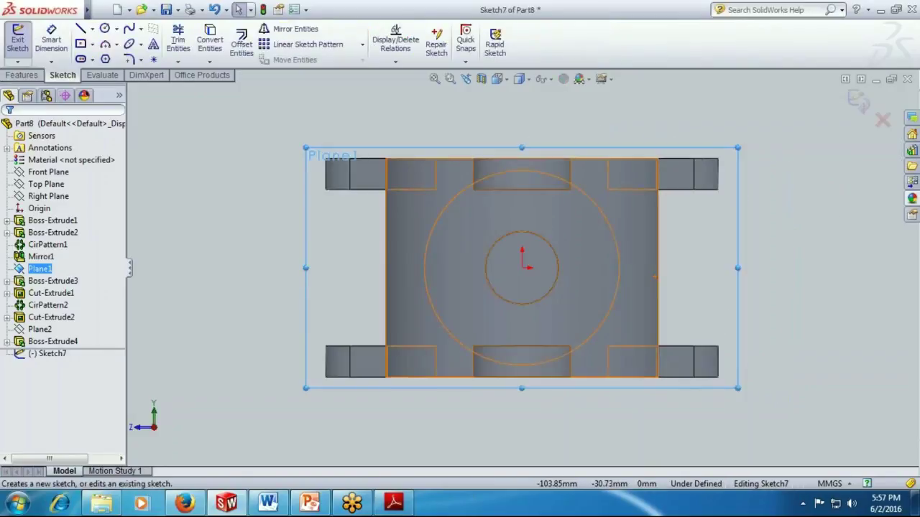
key(ctrl+8)
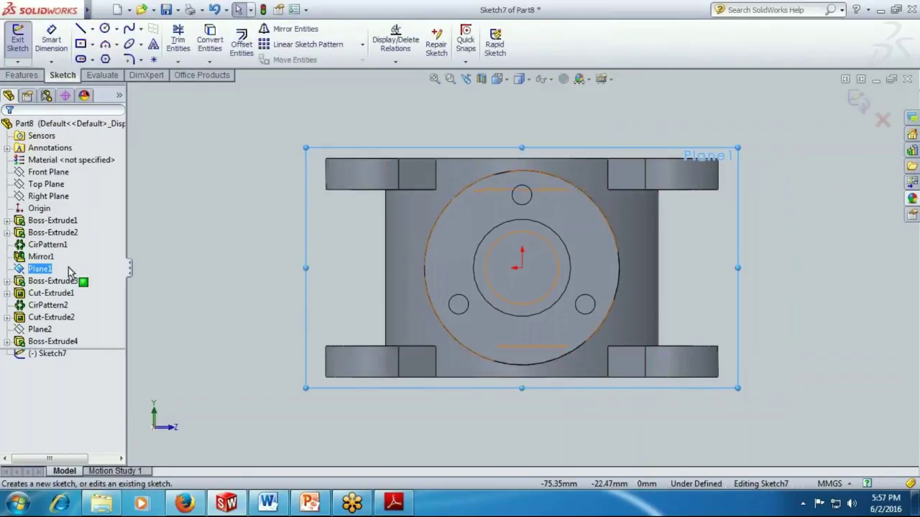
click(193, 104)
click(104, 29)
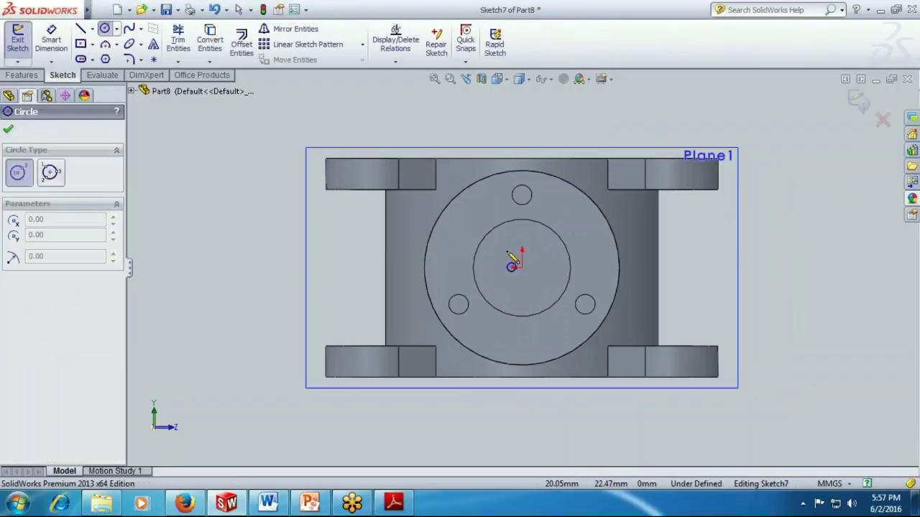
click(522, 267)
click(544, 282)
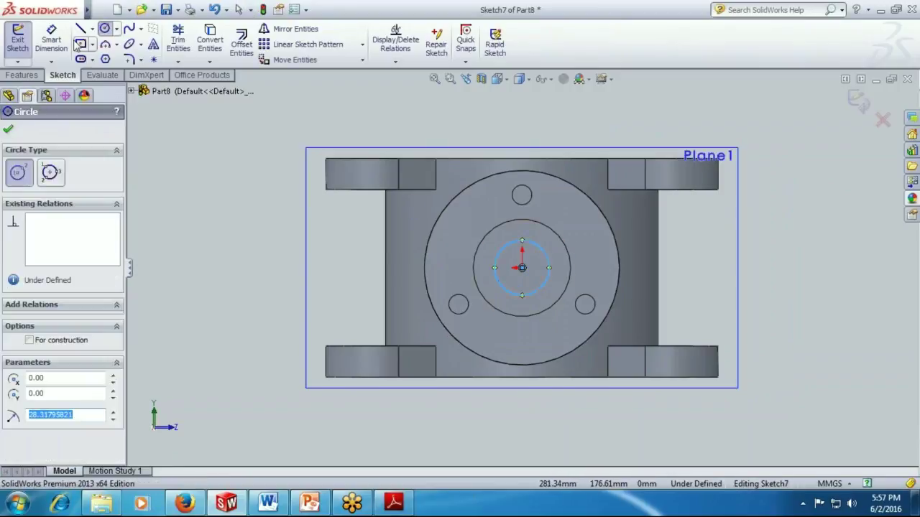
Dimension the new circle's diameter at 56.20 mm and close the sketch.
click(51, 39)
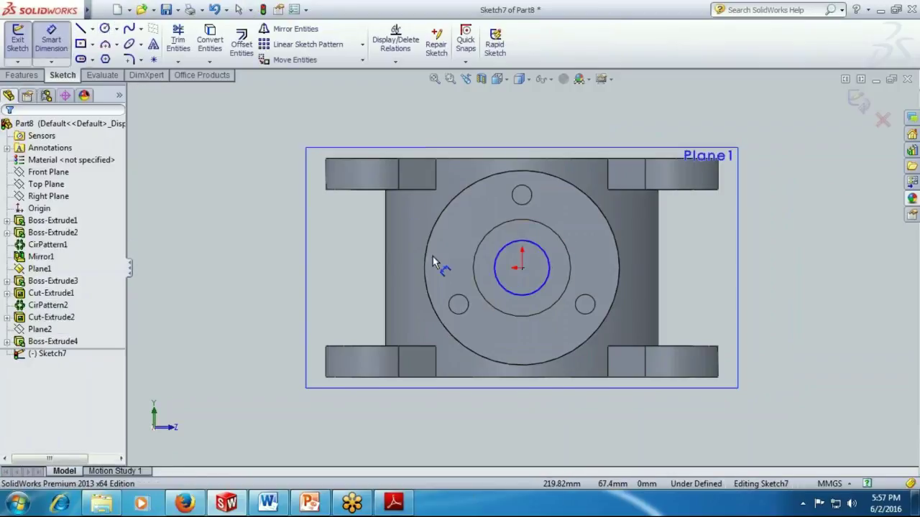
click(522, 242)
click(691, 250)
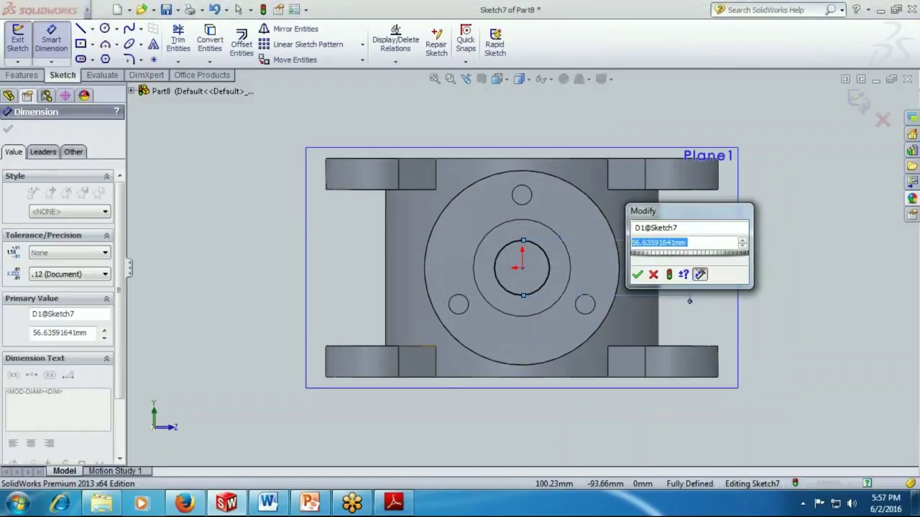
key(Return)
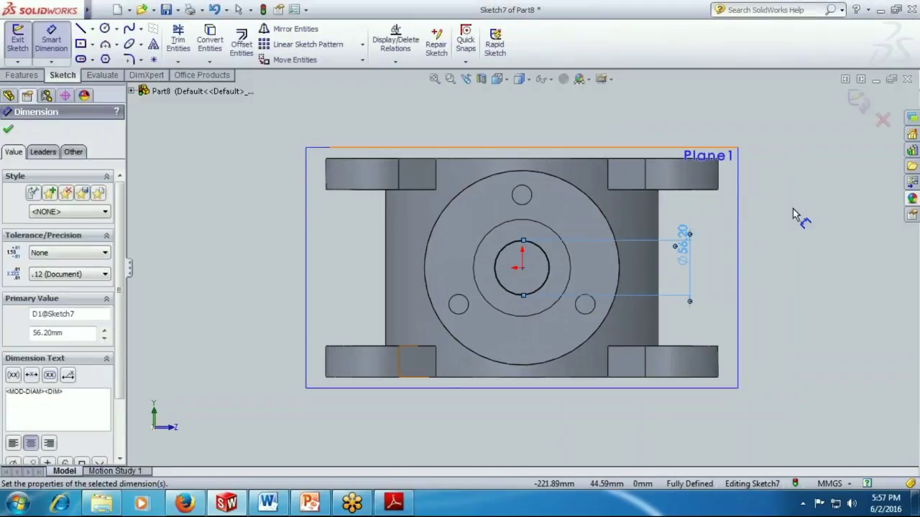
click(858, 102)
key(ctrl+b)
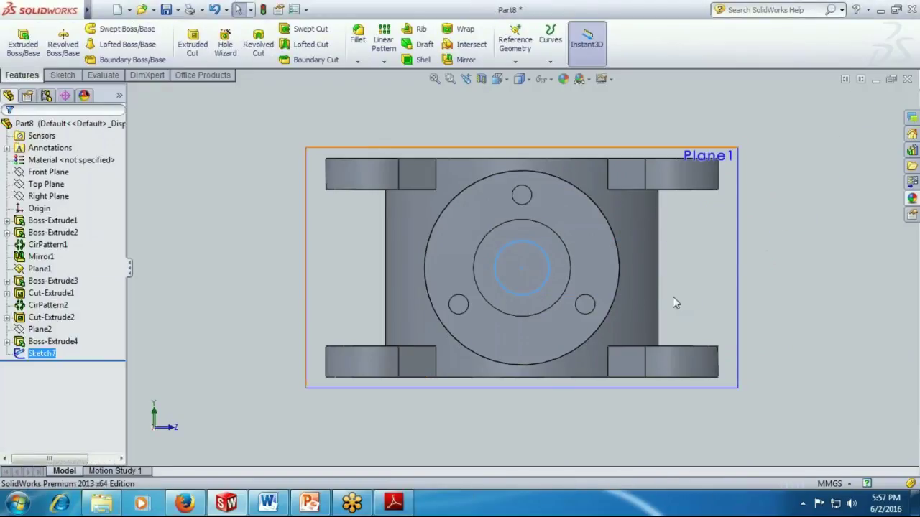
Cut-extrude the 56.20 mm circle from the flange through the body into the opposite boss, to a blind depth of 310 mm.
key(Left)
key(Left)
key(Left)
key(Left)
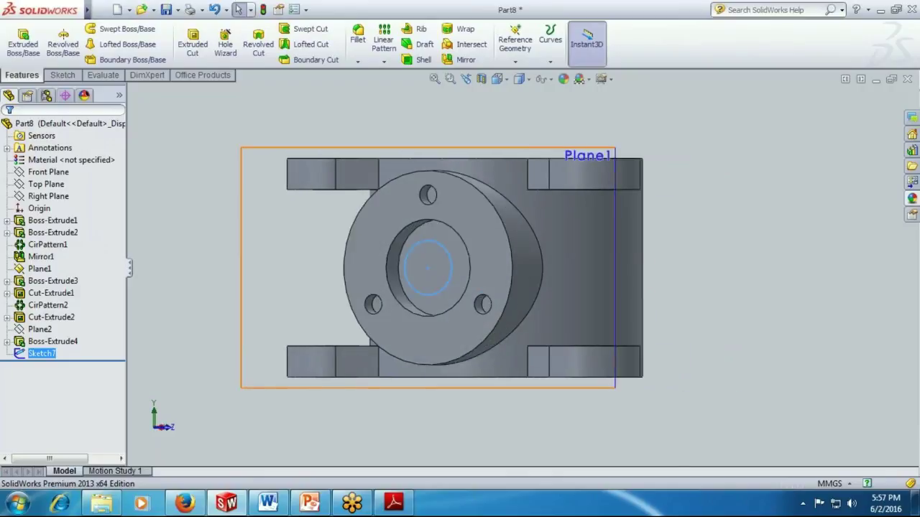
key(Left)
key(Left)
key(Left)
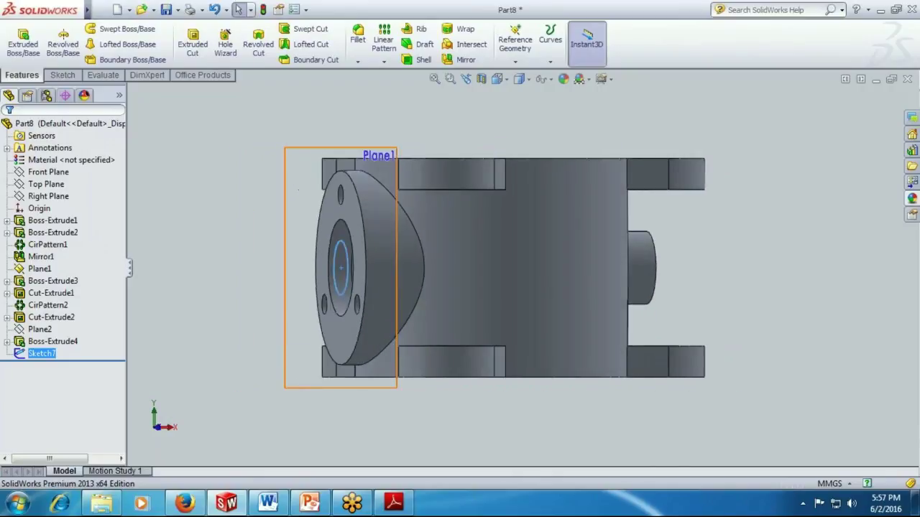
key(Left)
key(Left)
key(Left)
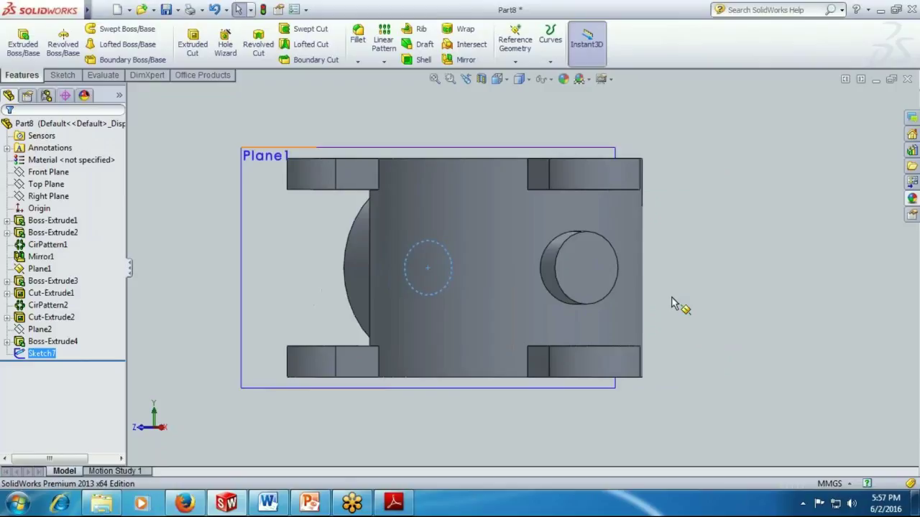
key(Left)
key(Left)
key(Left)
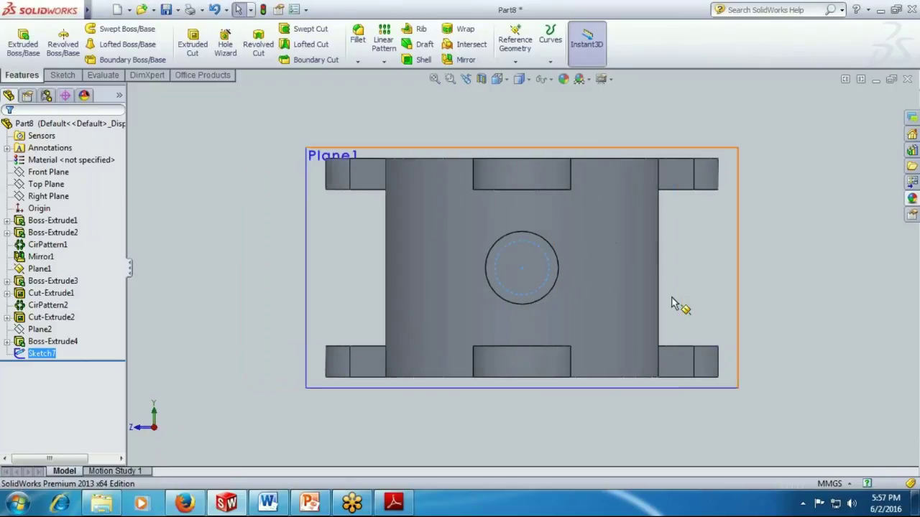
key(Left)
key(Left)
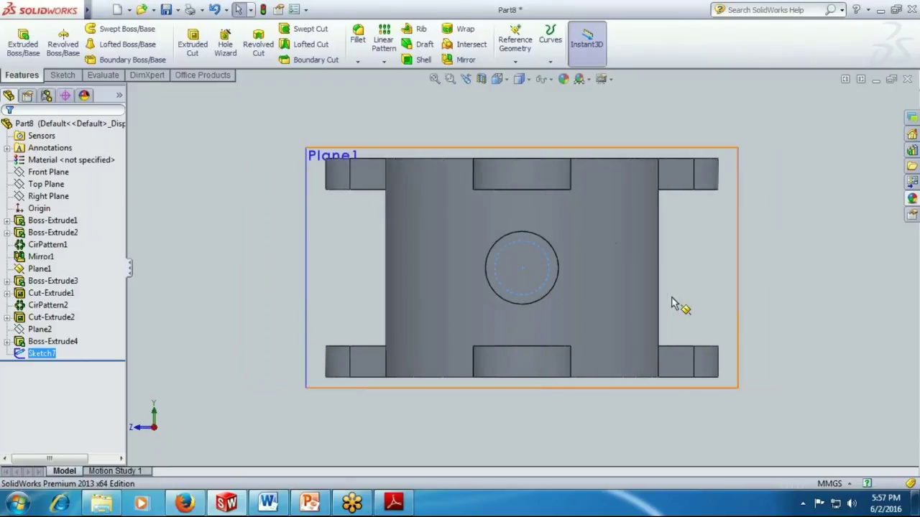
key(Left)
key(Left)
key(Left)
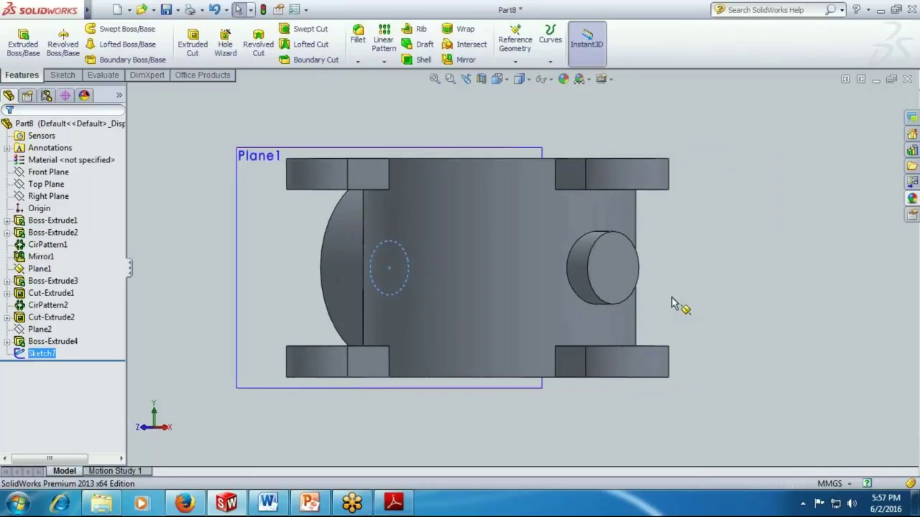
key(Left)
key(Left)
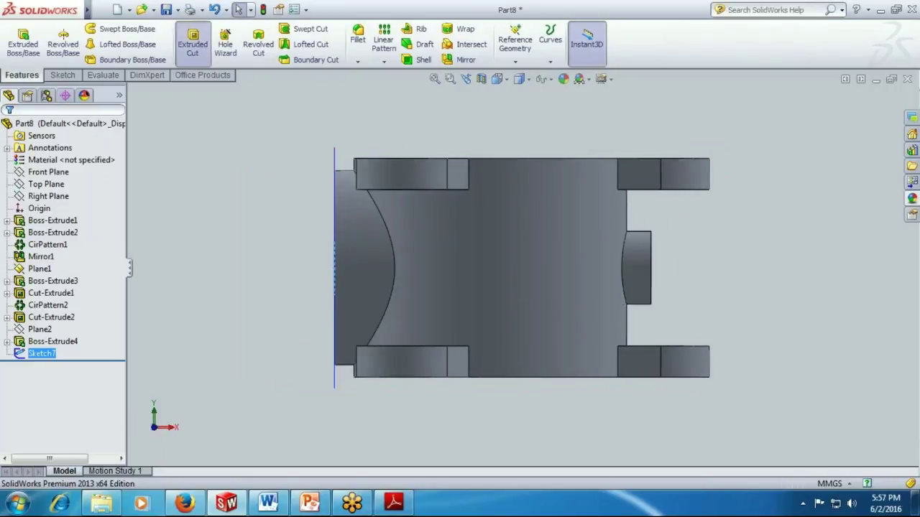
click(193, 43)
click(16, 210)
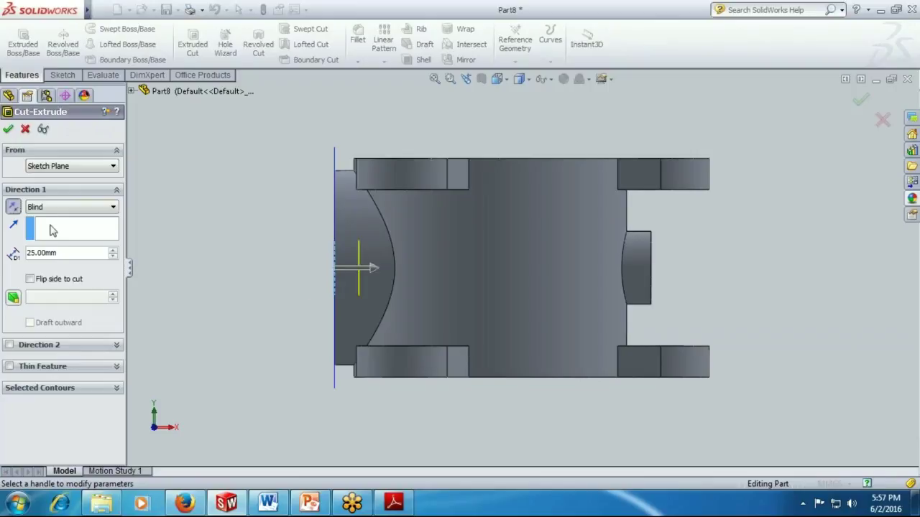
click(45, 211)
click(55, 231)
key(BackSpace)
text(310)
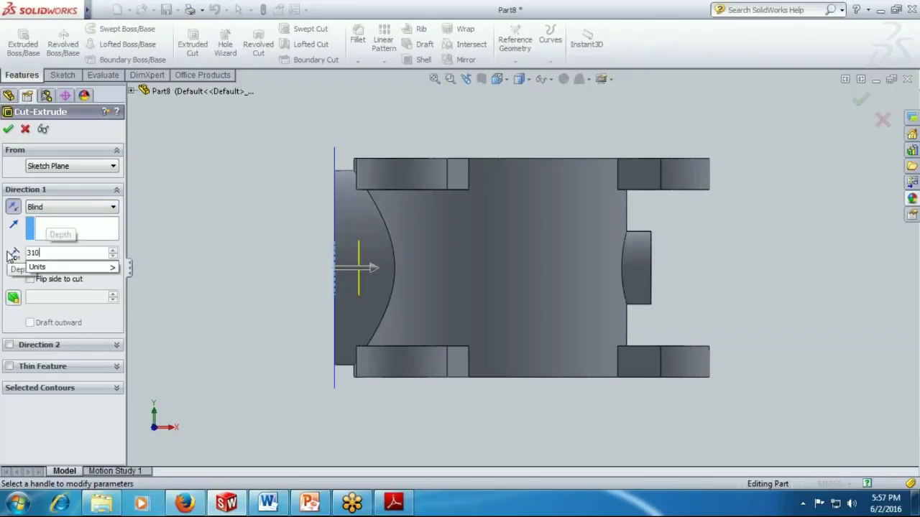
key(Return)
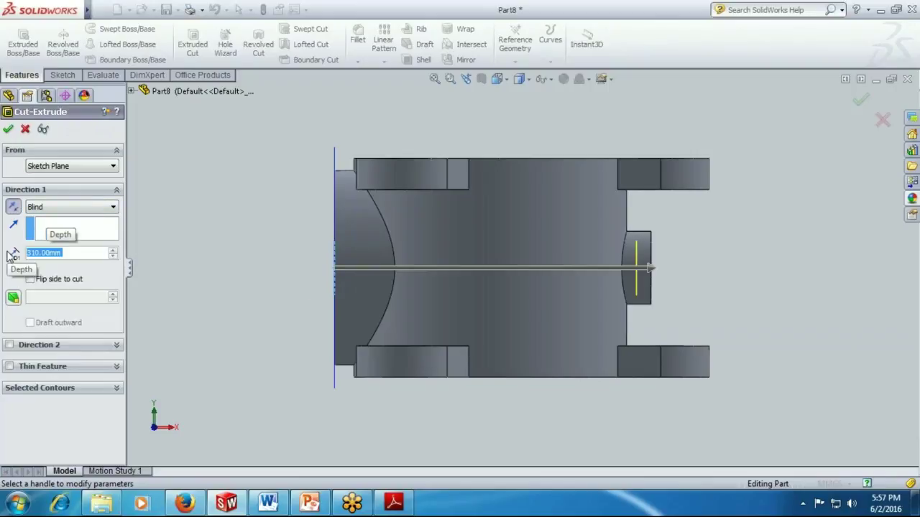
click(8, 129)
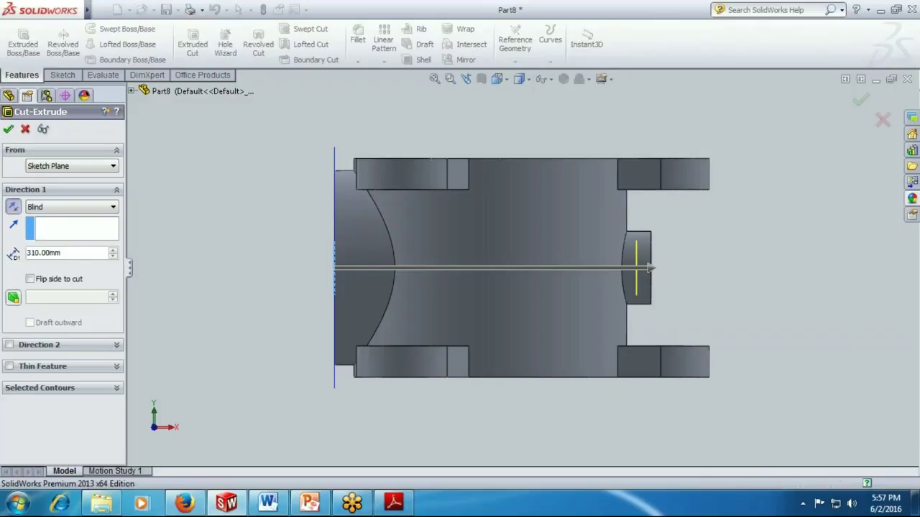
Check the new bore's extent with hidden lines visible, and restore the shaded-with-edges display.
click(520, 79)
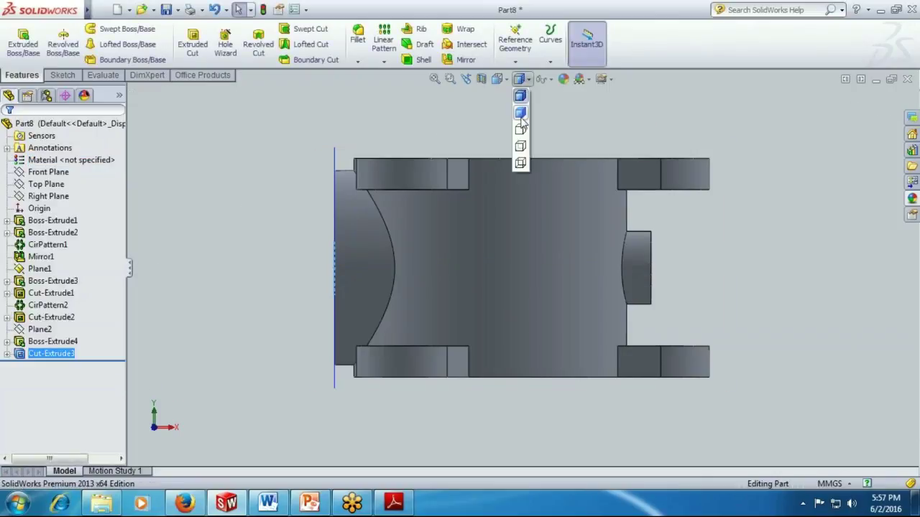
click(520, 145)
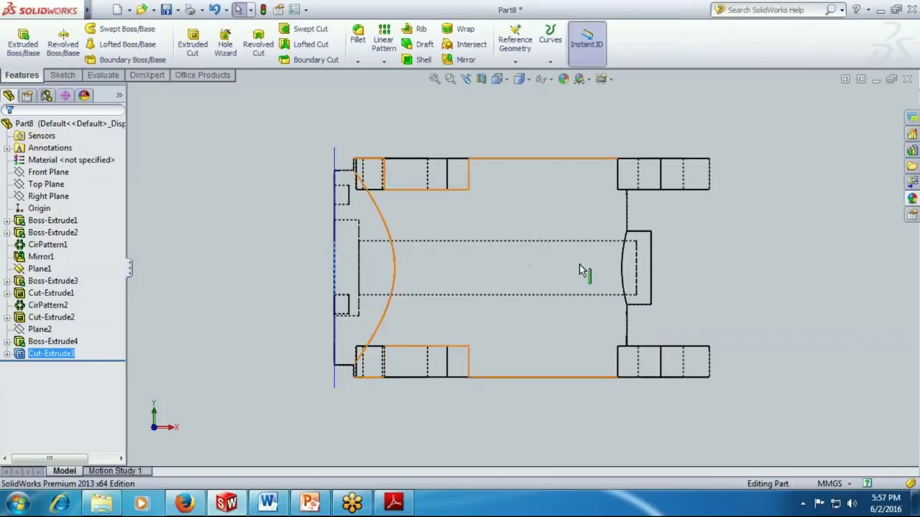
click(523, 80)
click(520, 92)
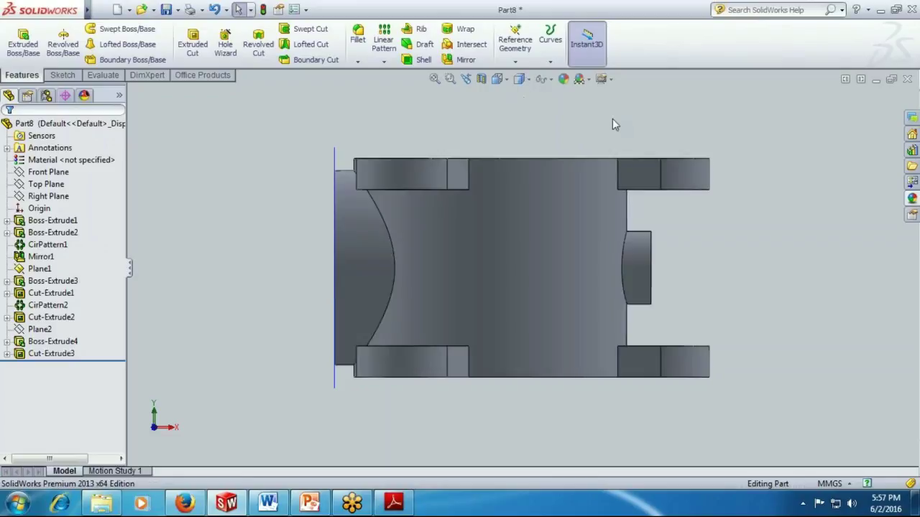
Examine the end face, side flange and stepped bore of the body from several angles.
key(Down)
key(Down)
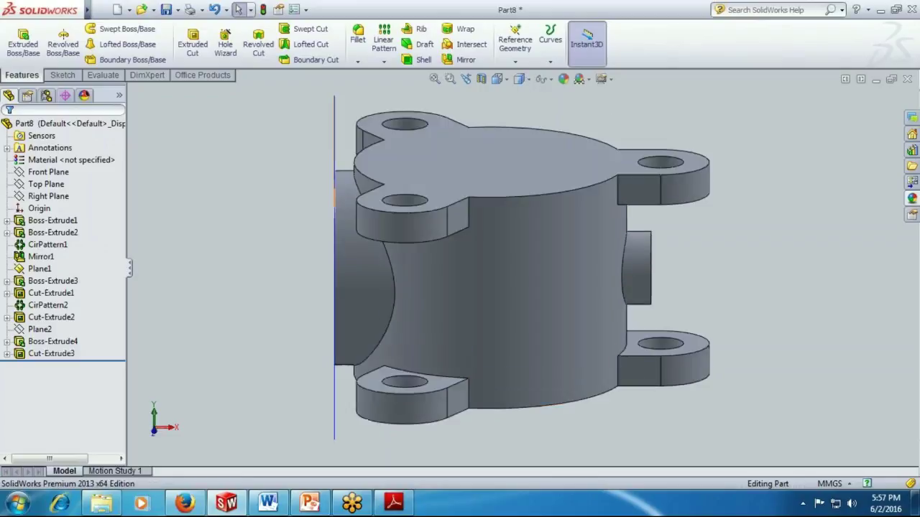
key(Down)
key(Down)
key(Down)
key(Down)
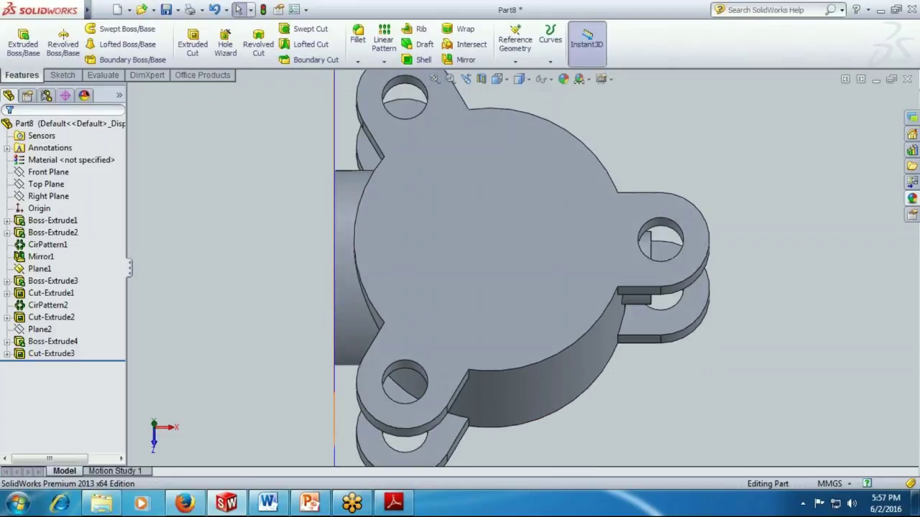
key(Right)
key(Right)
key(Right)
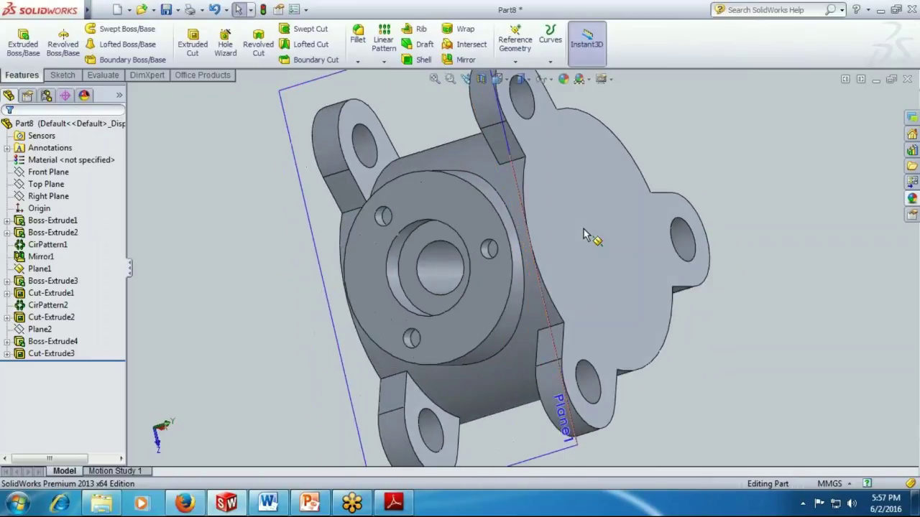
key(Up)
key(Up)
key(Left)
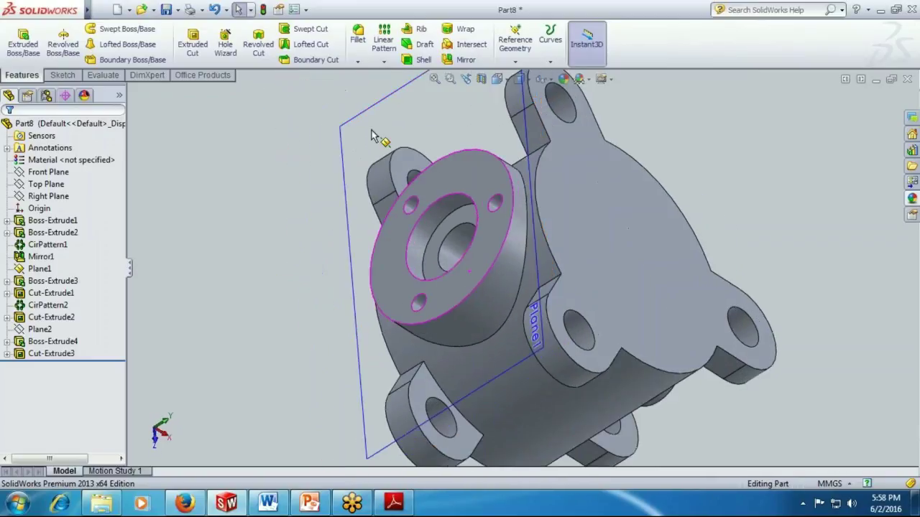
key(z)
right_click(360, 126)
key(Escape)
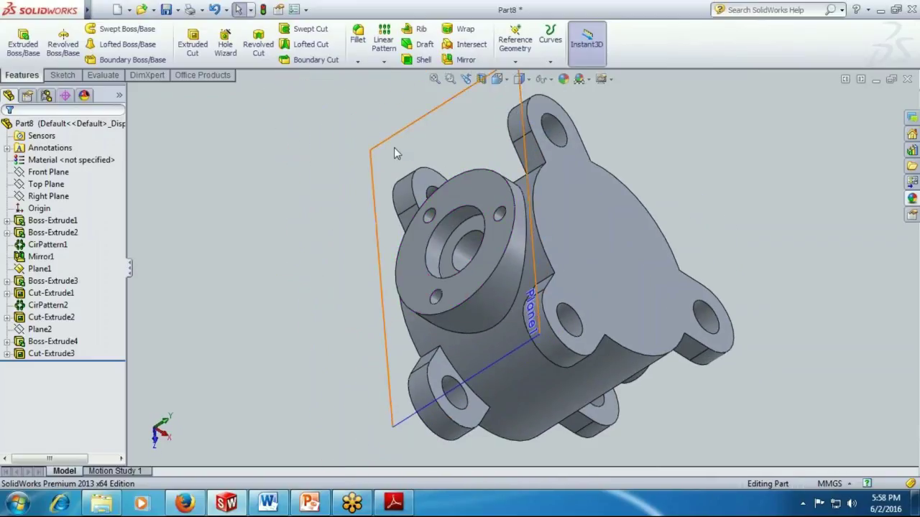
Hide Plane1 and sketch a circle about 220 mm in diameter, centred on the origin, on the body's end face.
right_click(393, 147)
key(Escape)
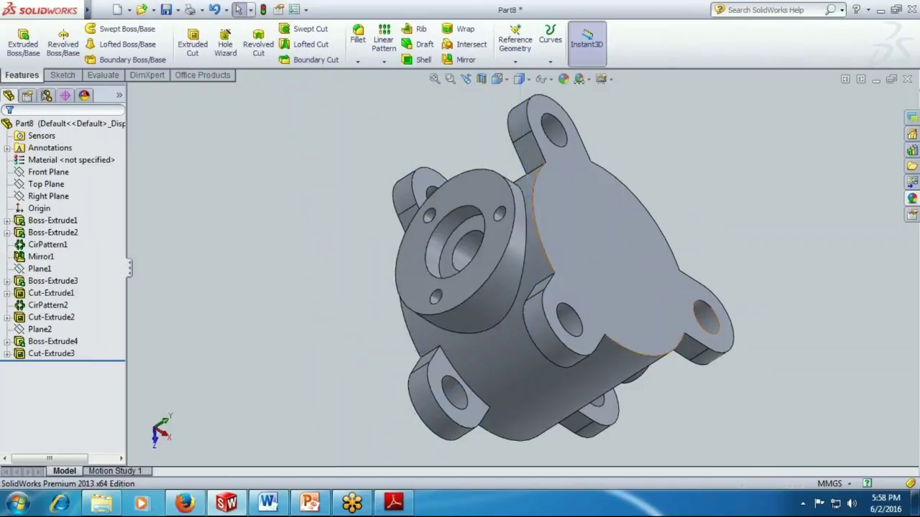
click(642, 238)
click(636, 175)
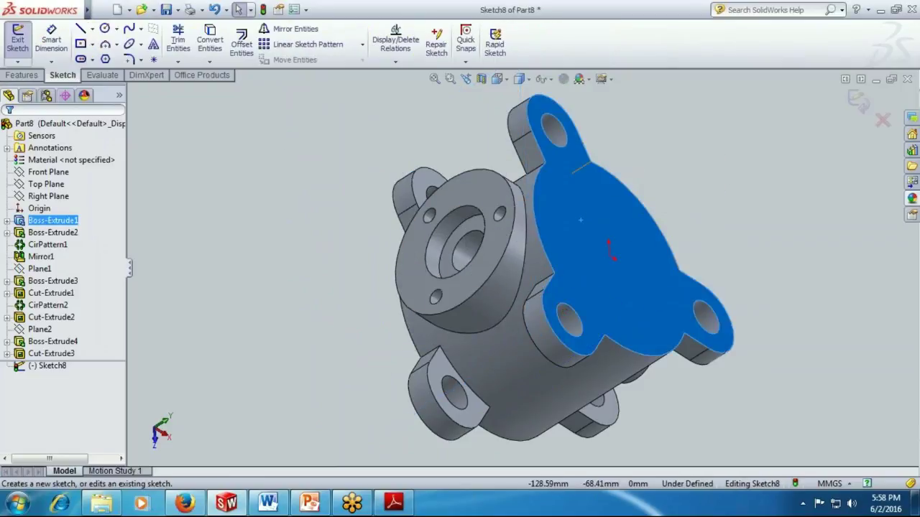
key(ctrl+8)
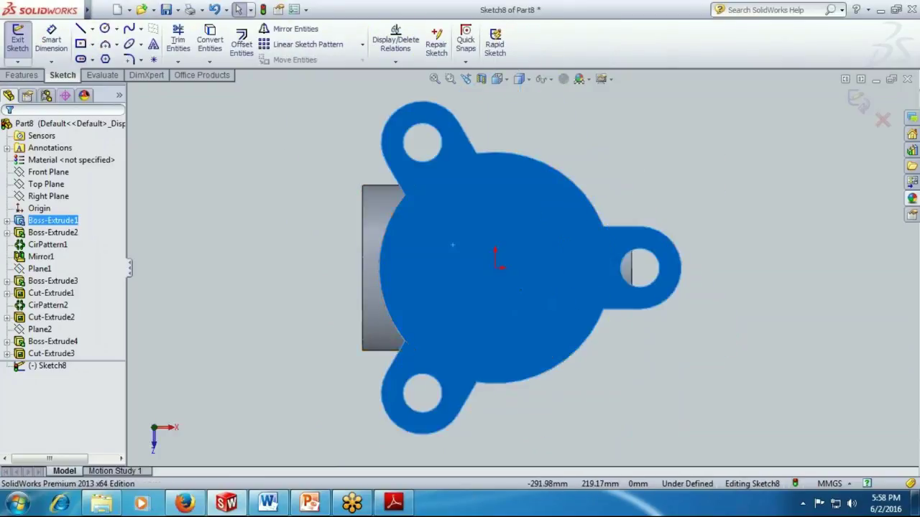
click(104, 28)
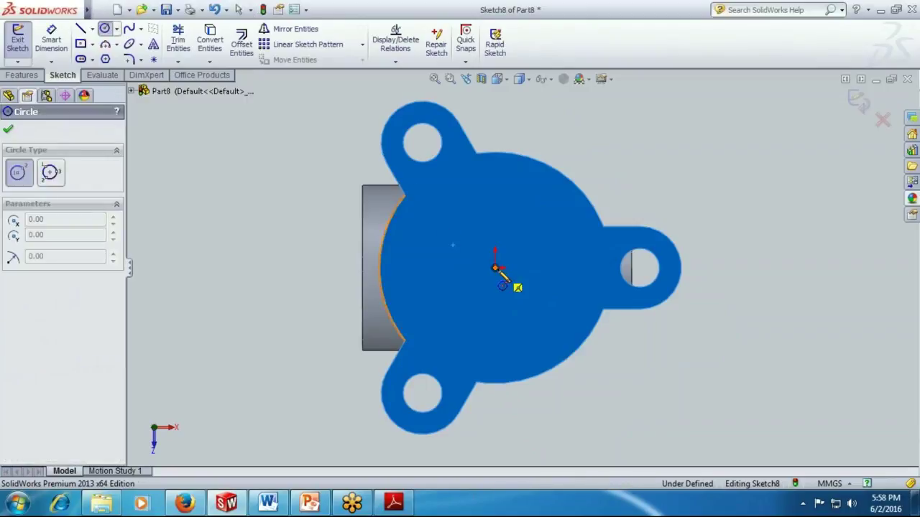
click(495, 268)
click(516, 181)
Set the circle's diameter to 194 mm and close the sketch.
click(52, 40)
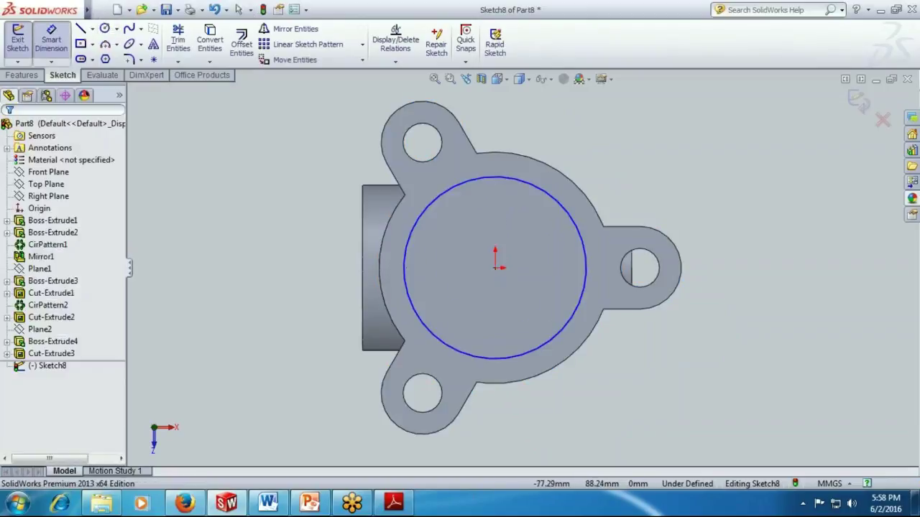
click(528, 184)
click(503, 140)
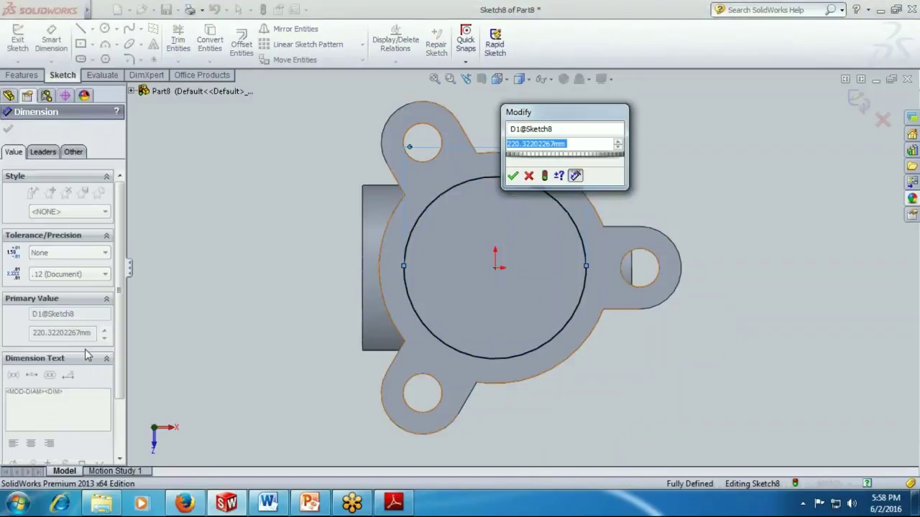
text(194)
key(Return)
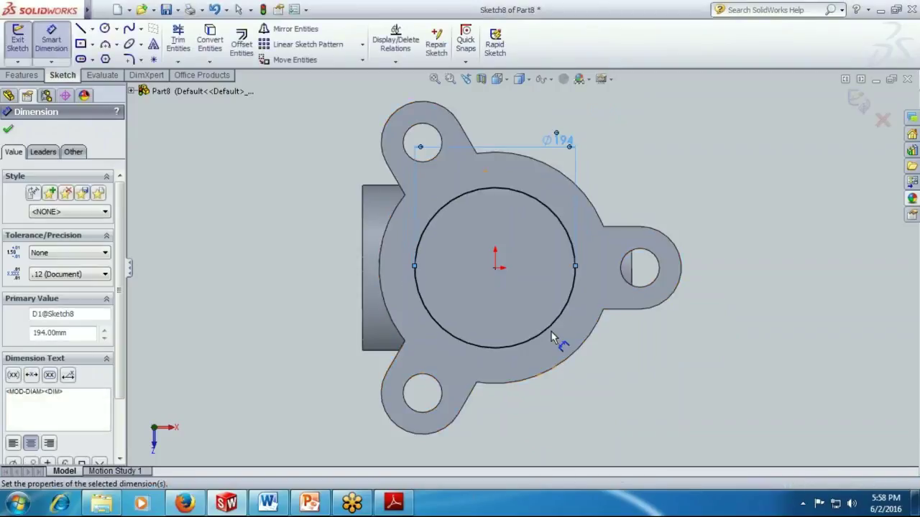
click(864, 104)
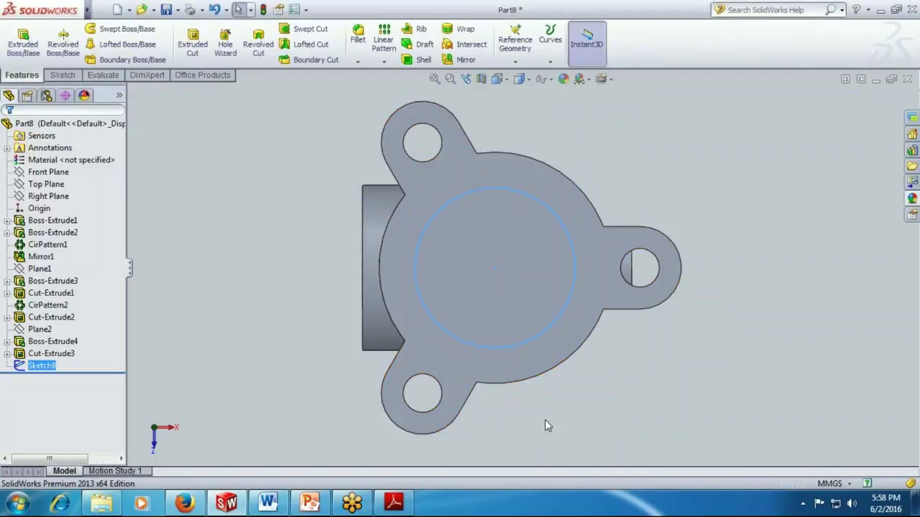
Check the main bore in the Body's top and section views in the Adobe Reader PDF, and return to SolidWorks.
key(Up)
key(Up)
key(Up)
key(Up)
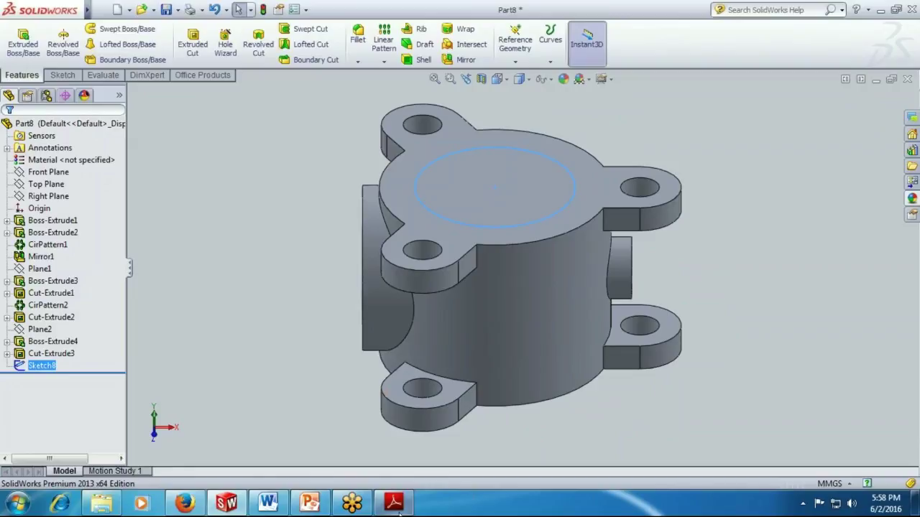
click(399, 511)
scroll(608, 255, up, 3)
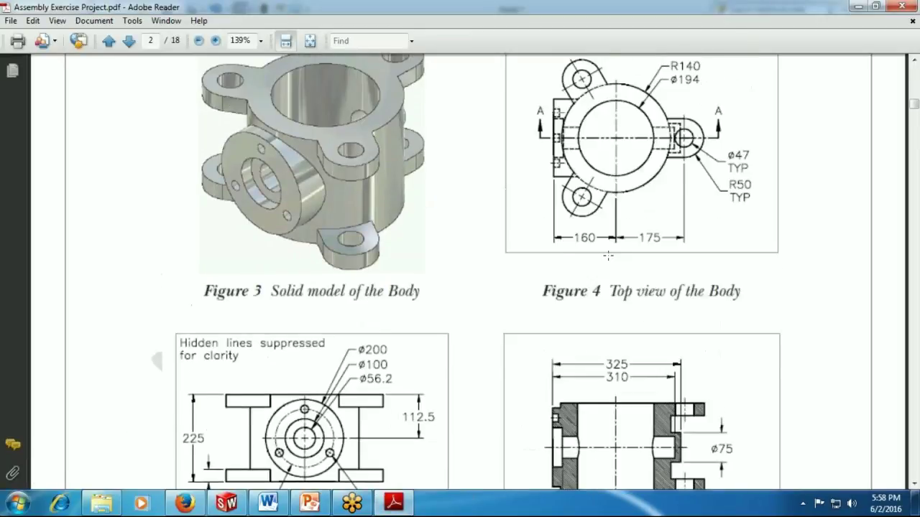
scroll(608, 255, up, 1)
click(410, 511)
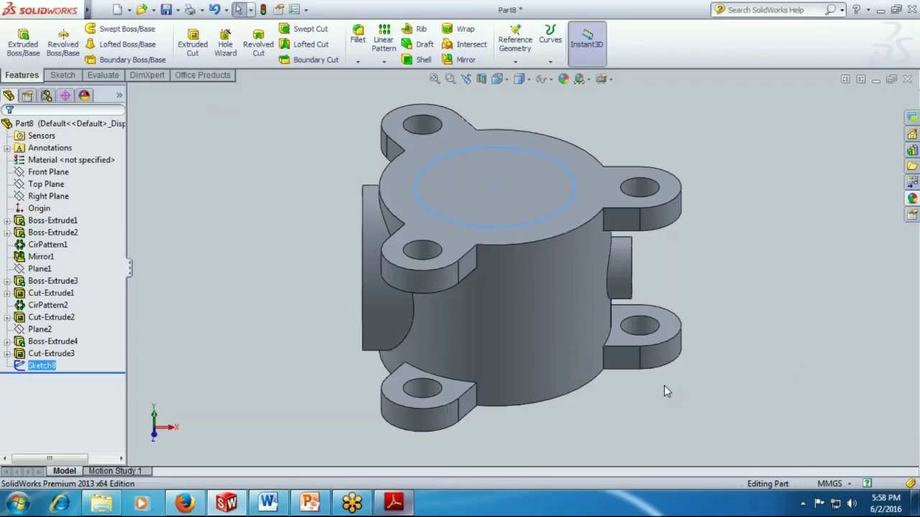
Cut-extrude the 194 mm circle from the end face through the whole body with the Through All end condition.
click(193, 43)
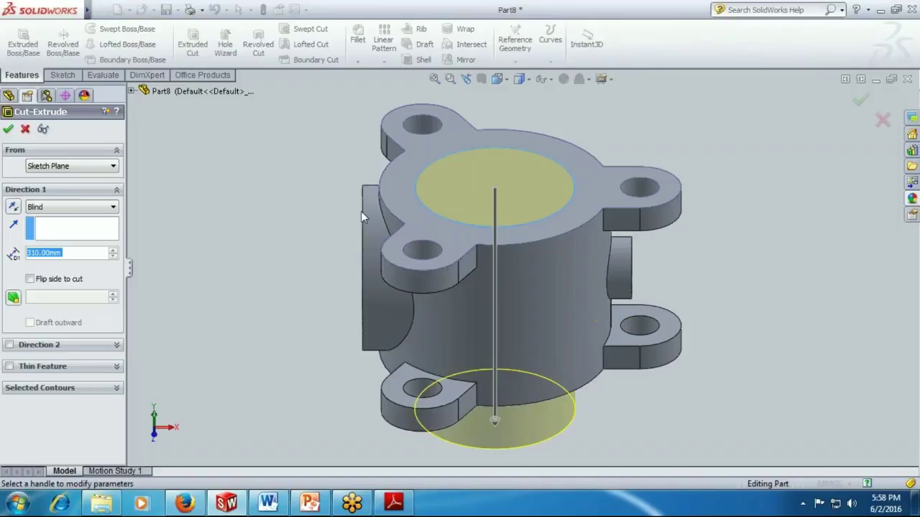
click(48, 209)
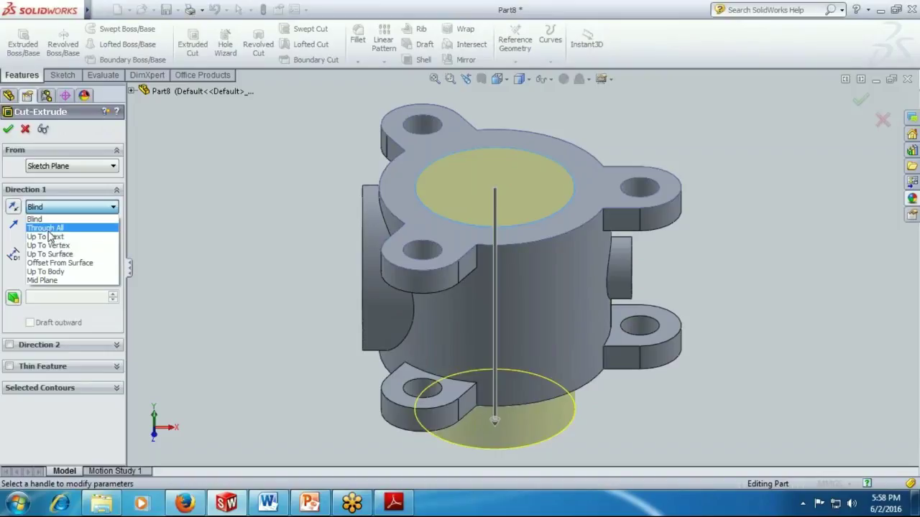
click(49, 229)
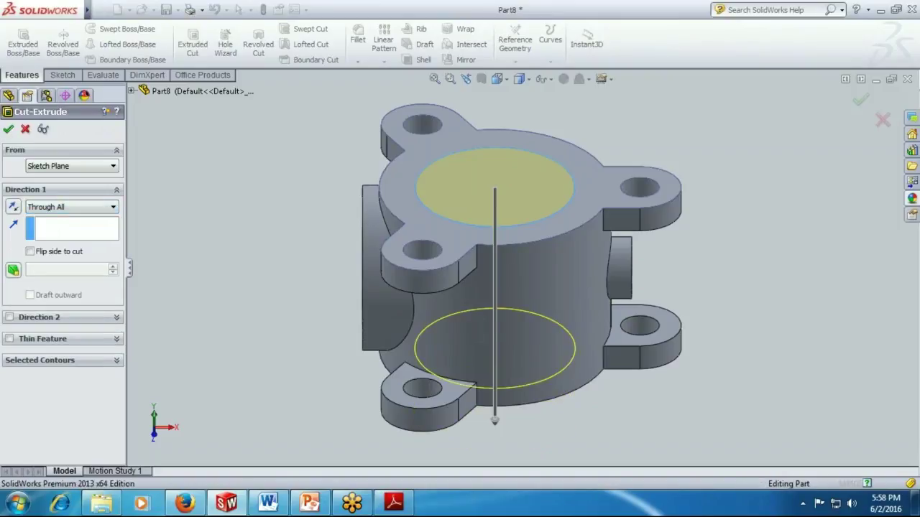
click(8, 129)
Examine the finished body from several angles, including the main bore, the side flange and the opposite boss, and fit it to view.
key(Up)
key(Down)
key(Down)
key(Down)
key(Down)
key(Down)
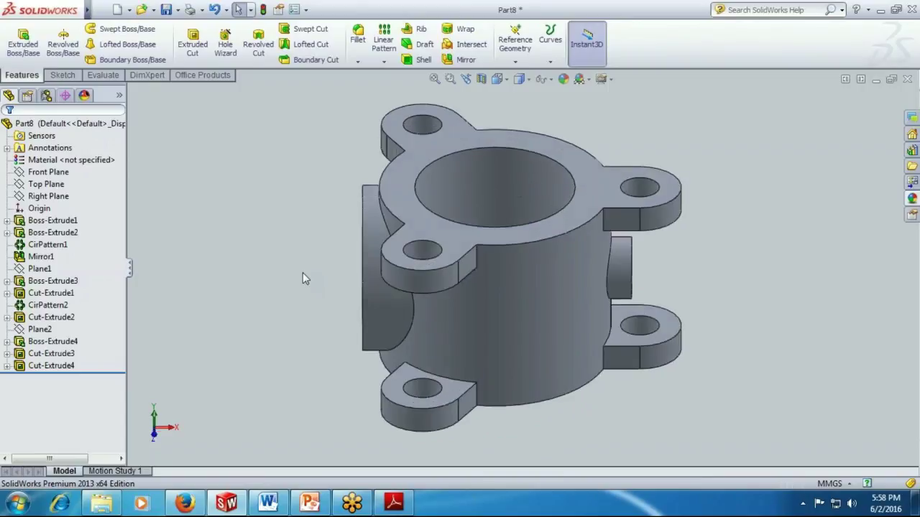
key(Up)
key(Down)
key(Down)
key(Down)
key(Down)
key(Down)
key(Down)
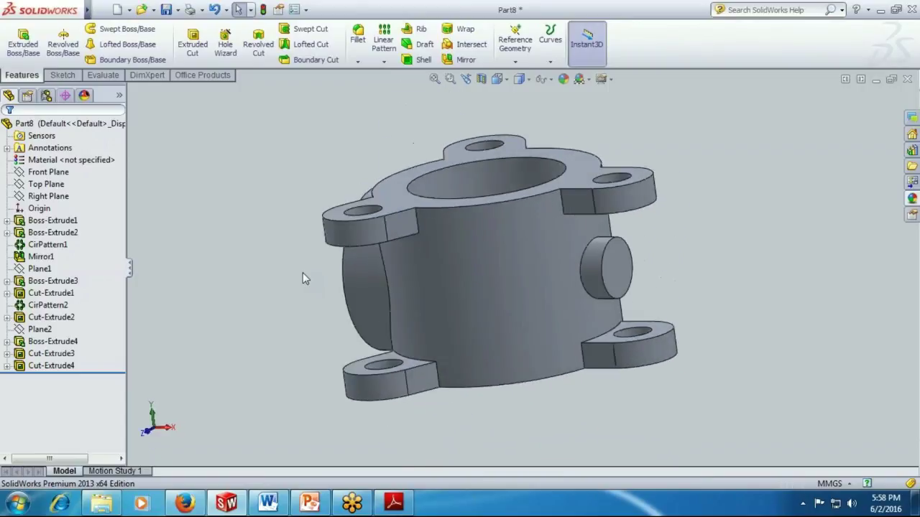
key(Right)
key(Right)
key(Right)
key(Right)
key(Right)
key(Right)
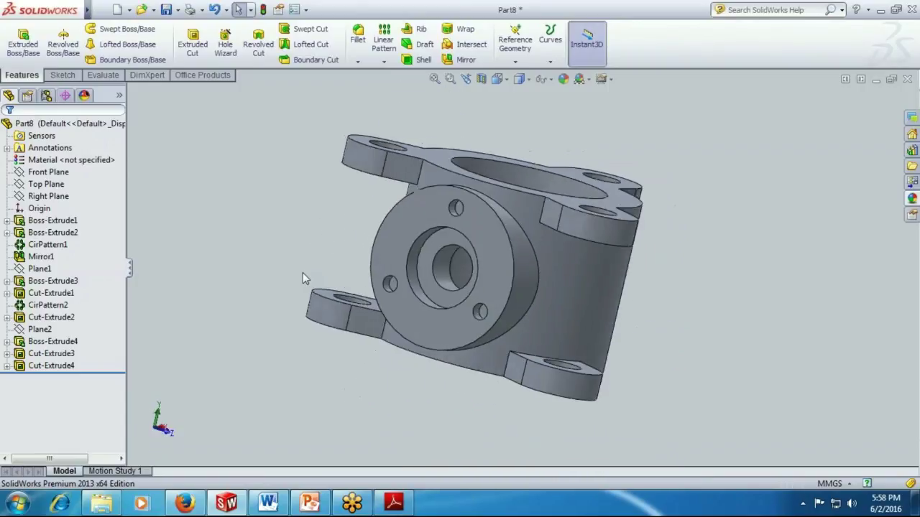
key(Down)
key(Down)
key(Down)
key(Up)
key(Up)
key(Up)
key(Down)
key(Down)
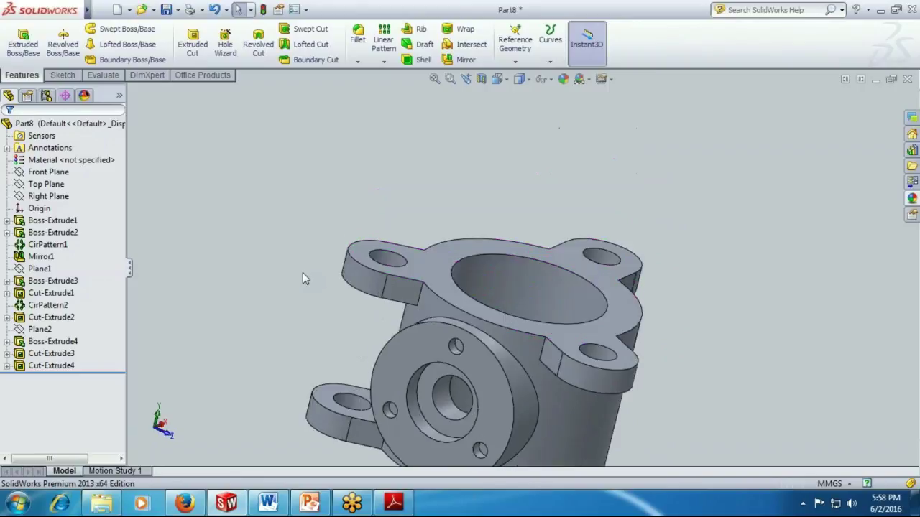
key(Up)
key(Up)
key(Up)
key(Up)
key(Up)
key(Up)
key(Up)
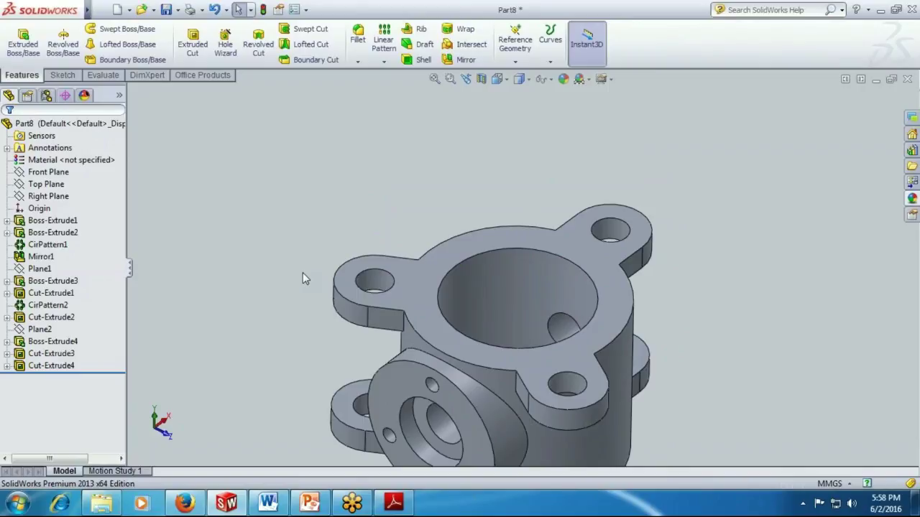
key(f)
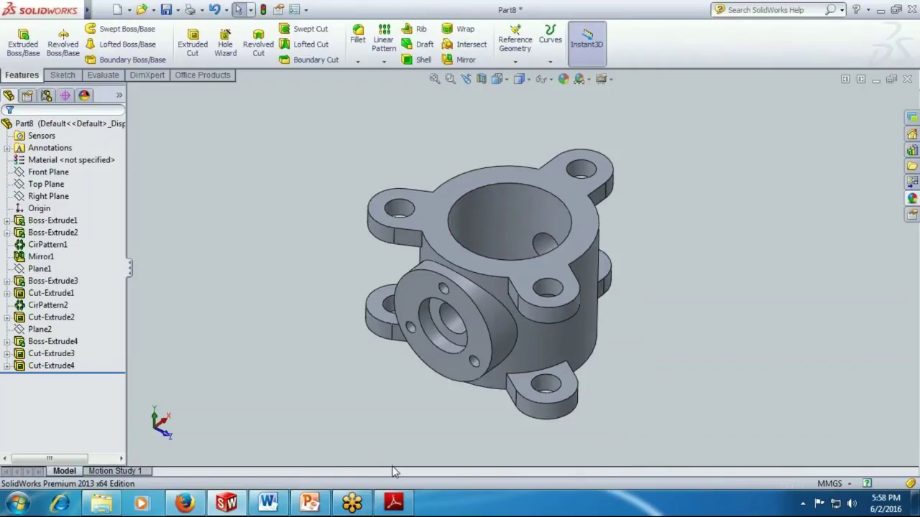
Save the part as BVA_Body in the Documents library and close it.
key(ctrl+s)
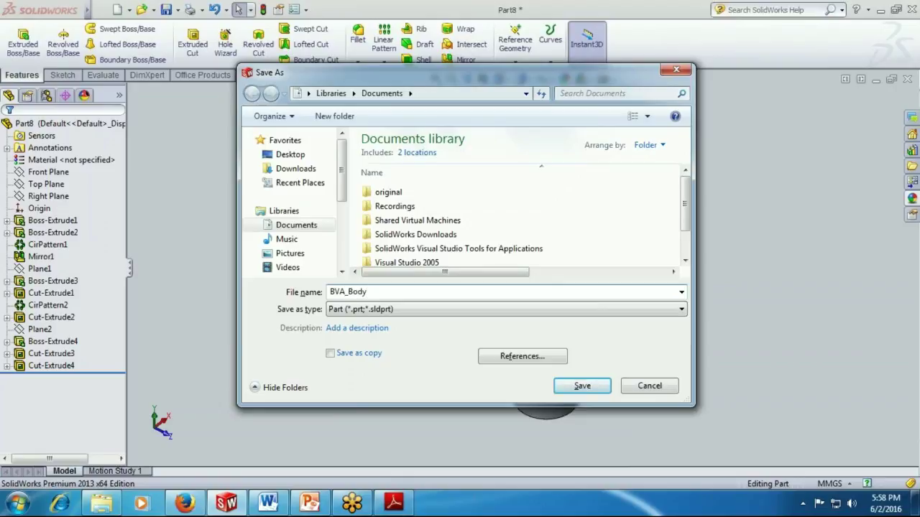
click(582, 386)
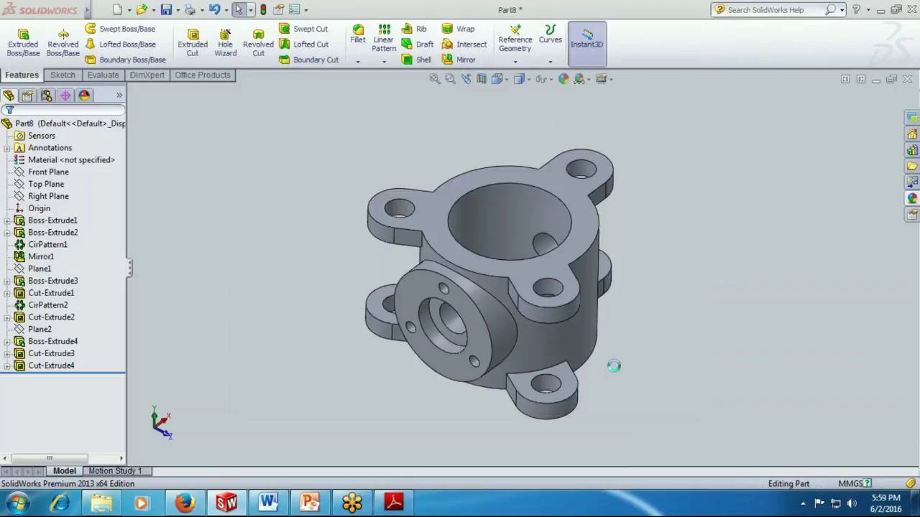
click(907, 79)
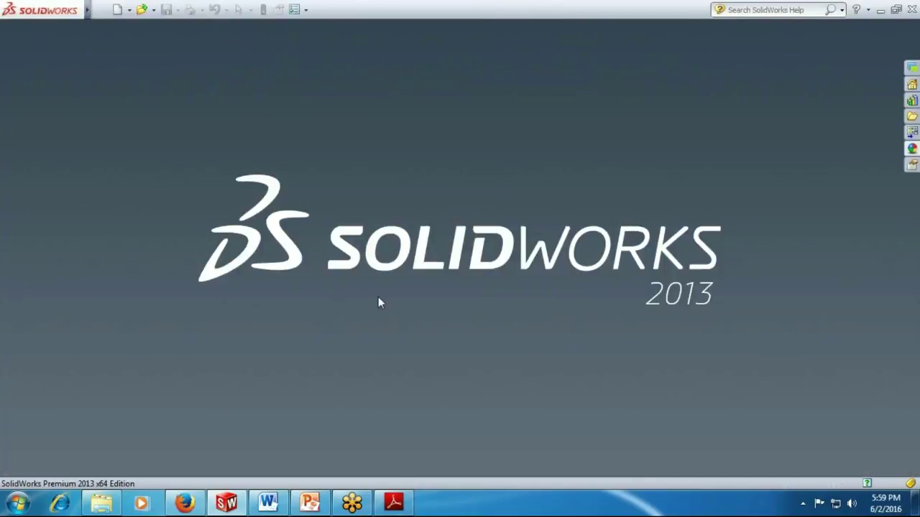
Close the Adobe Reader window, look over the topic list in the Word document, and return to SolidWorks.
right_click(399, 505)
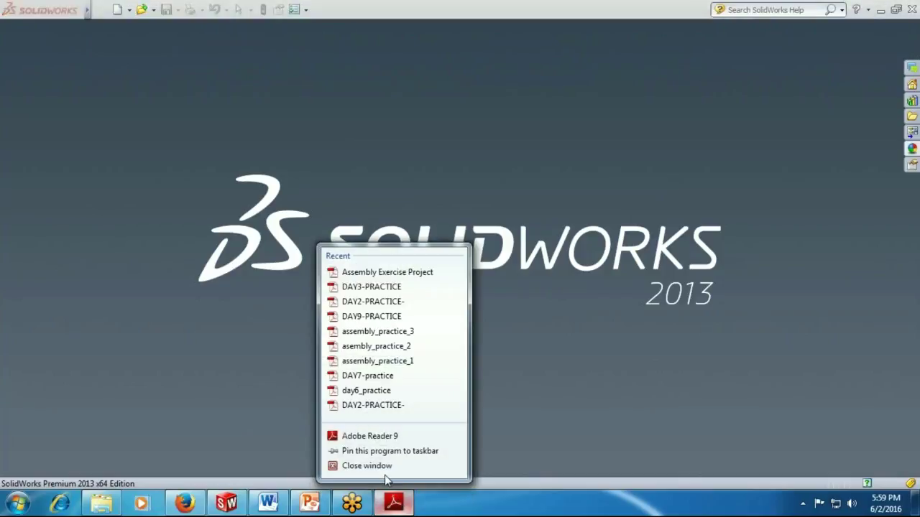
click(384, 466)
click(219, 507)
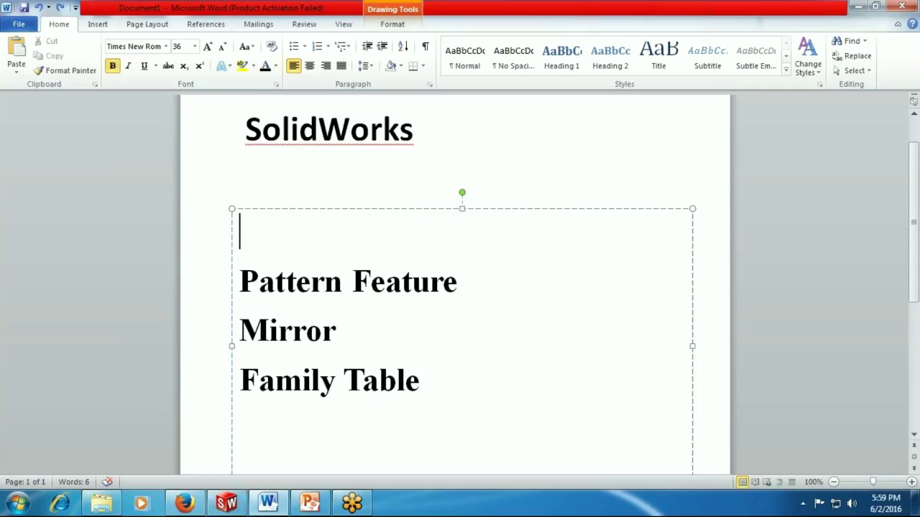
click(202, 294)
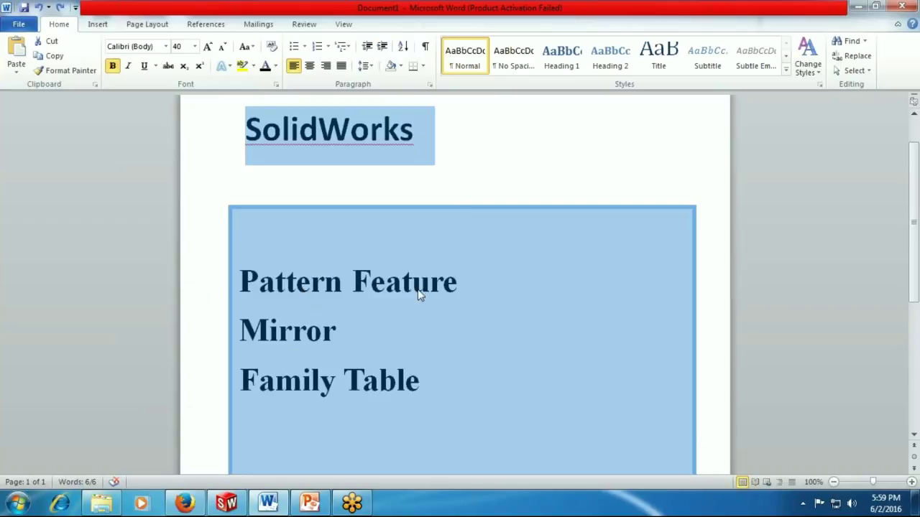
click(227, 505)
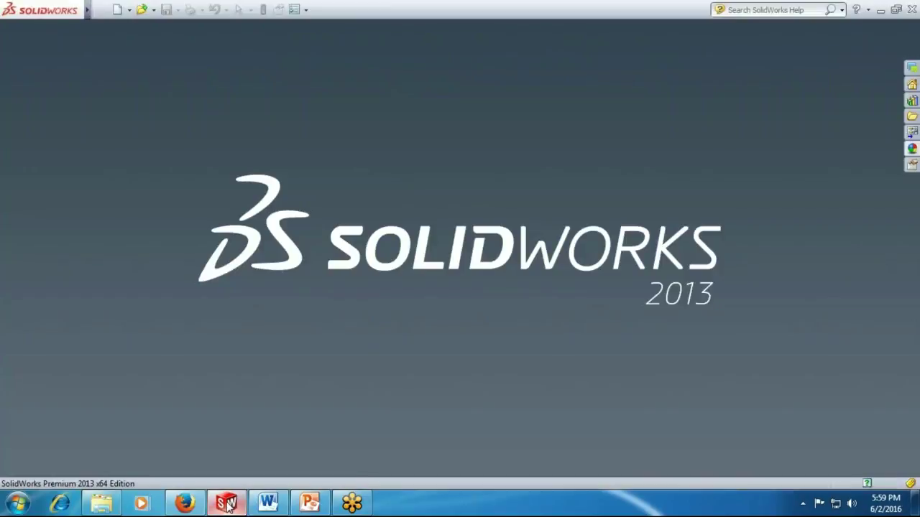
Create a new part document and start a sketch on the Top Plane.
click(116, 10)
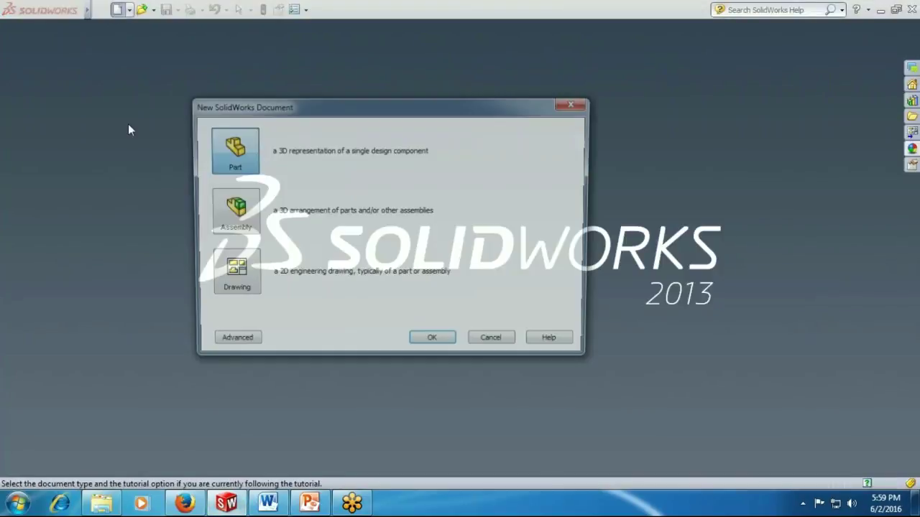
double_click(242, 153)
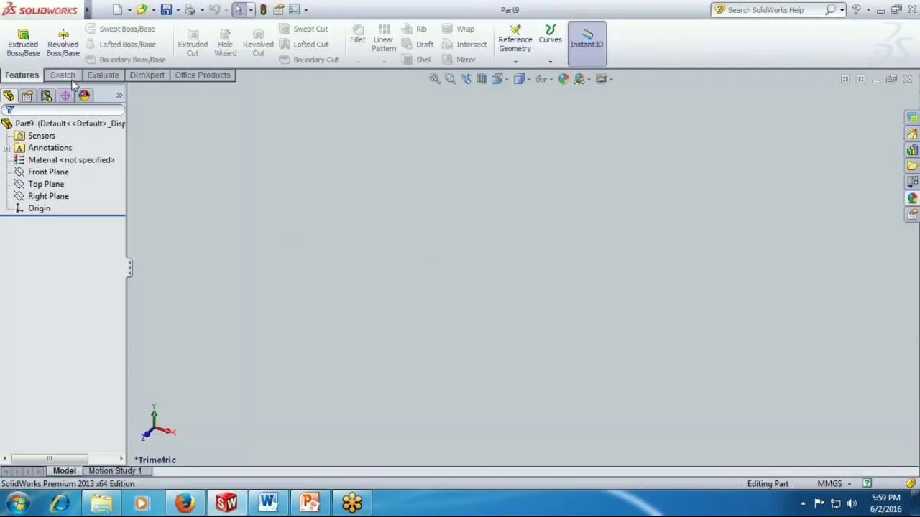
click(62, 75)
click(17, 39)
click(385, 248)
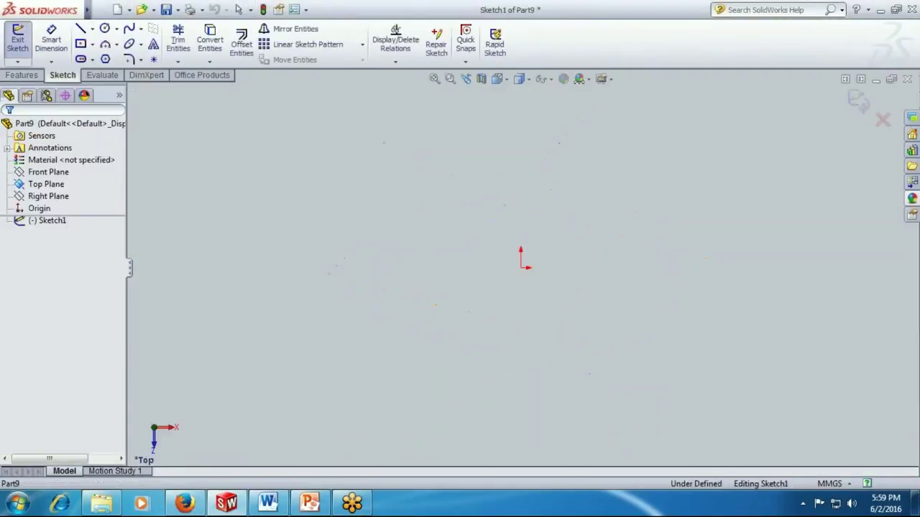
Sketch a centre rectangle centred on the origin and start dimensioning it.
click(81, 44)
mouse_move(519, 271)
mouse_down()
mouse_move(593, 179)
mouse_move(711, 165)
mouse_up()
click(51, 39)
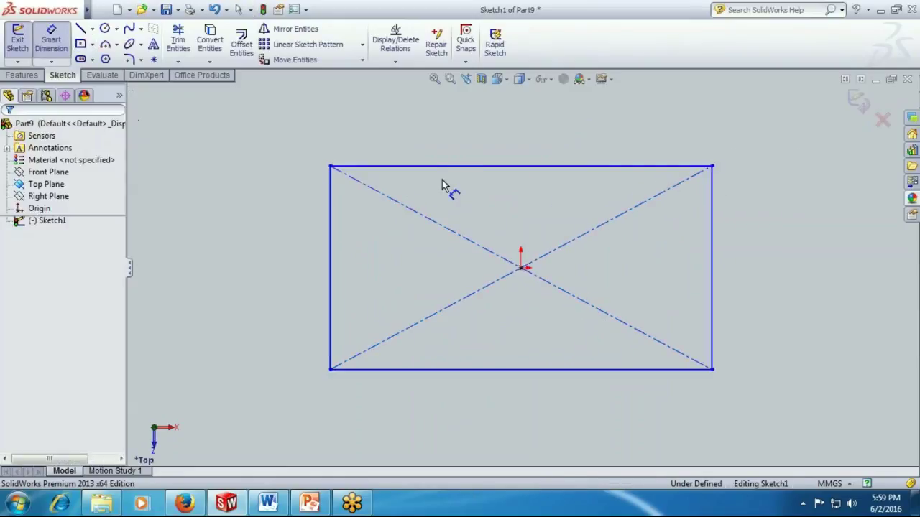